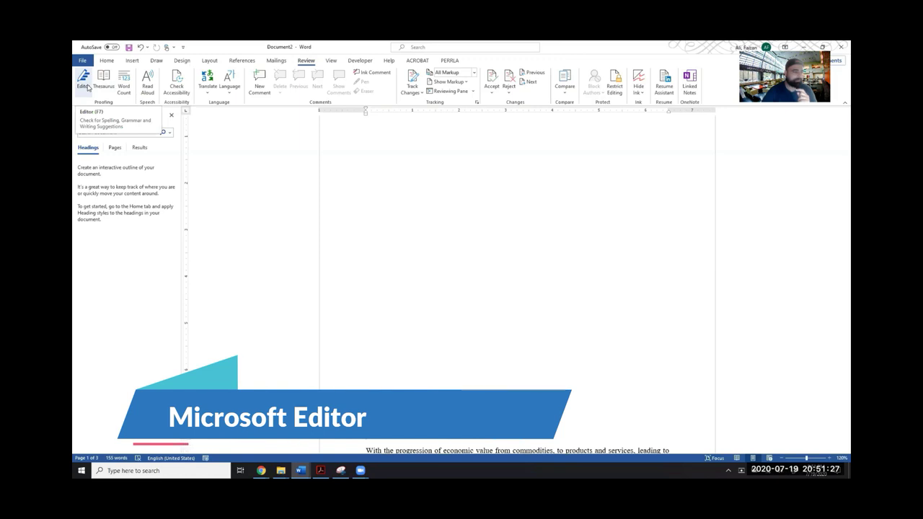
Run the Editor check on Document2 and look over its suggestions against the document's paragraphs.
{"action": "left_click", "coordinate": [85, 84]}
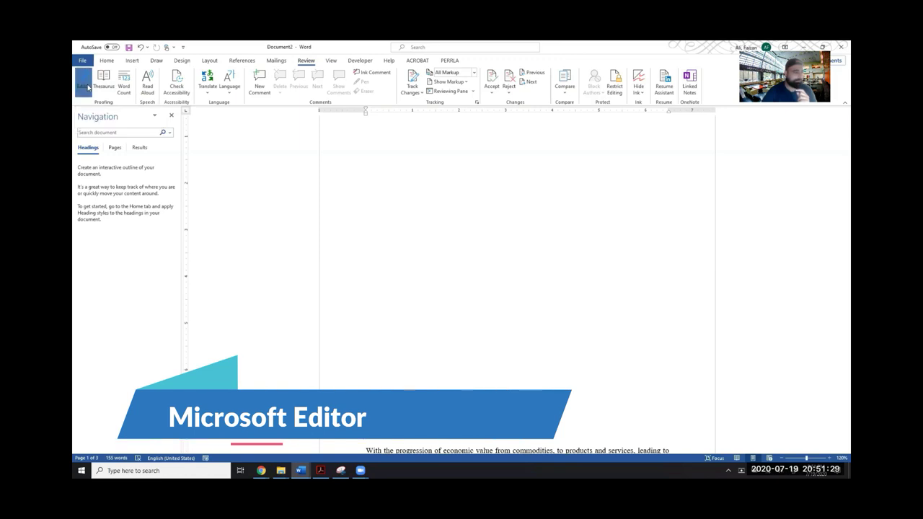
{"action": "scroll", "coordinate": [489, 195], "scroll_direction": "down", "scroll_amount": 10}
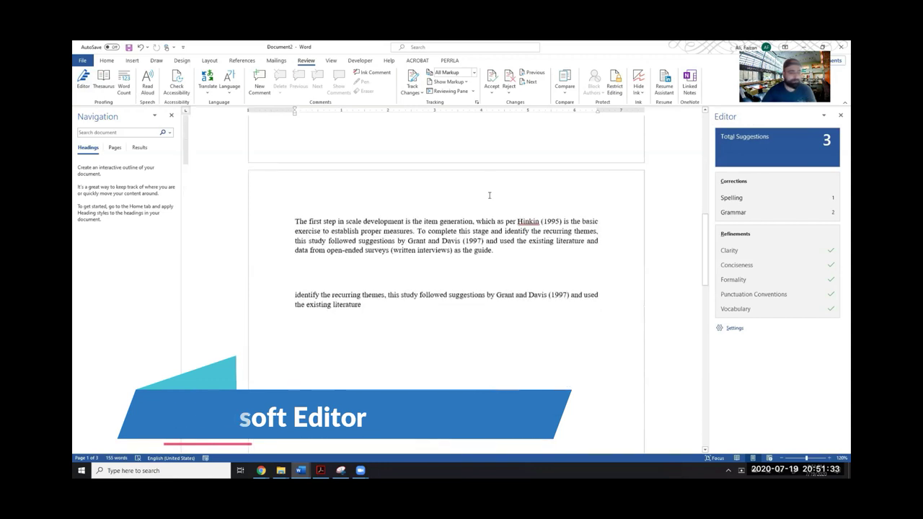
{"action": "scroll", "coordinate": [491, 198], "scroll_direction": "up", "scroll_amount": 5}
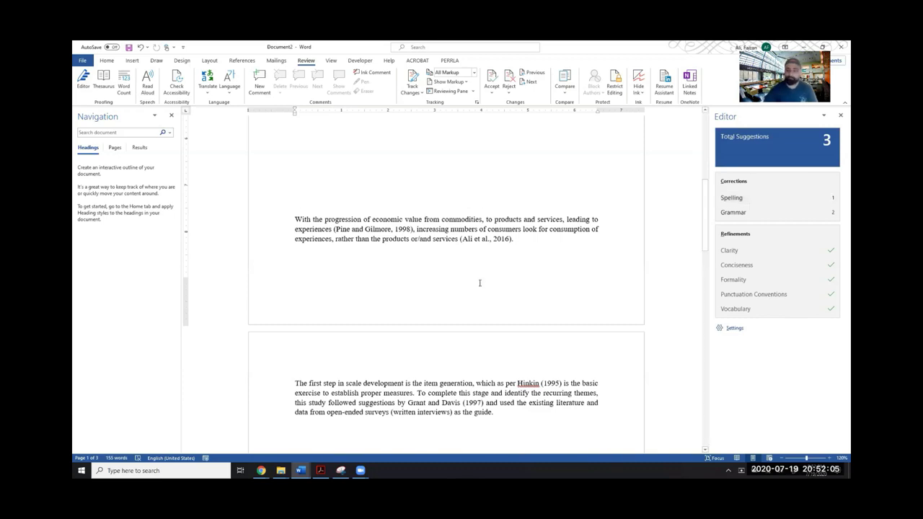
{"action": "scroll", "coordinate": [480, 282], "scroll_direction": "down", "scroll_amount": 10}
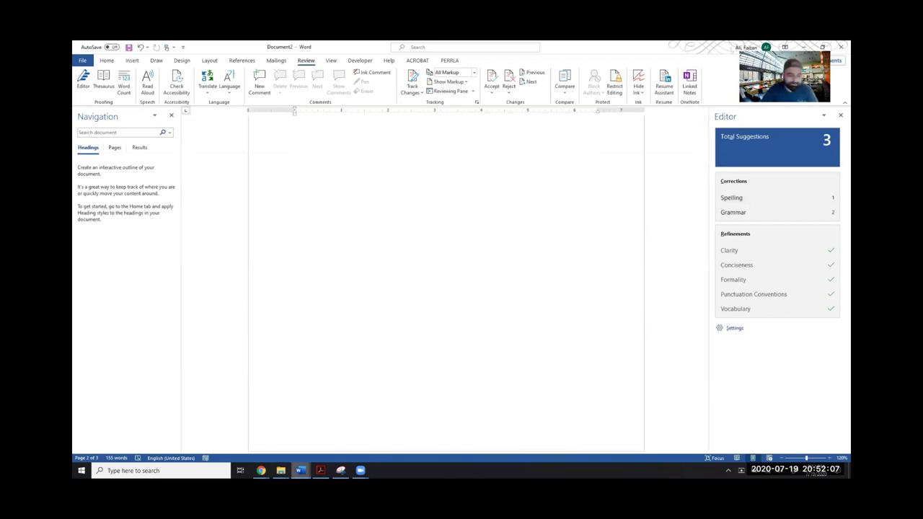
Switch to the Introduction for AR Paper document, maximize its window and deselect the highlighted introduction text.
{"action": "mouse_move", "coordinate": [301, 470]}
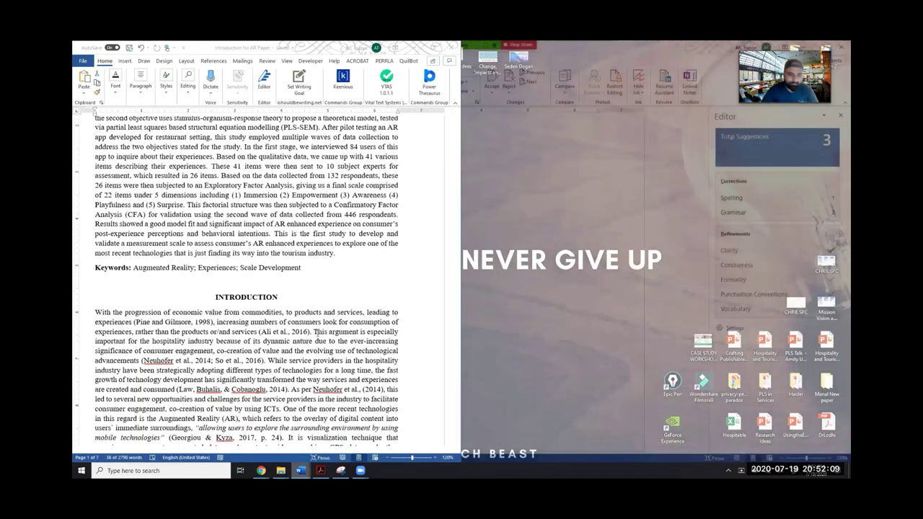
{"action": "left_click", "coordinate": [231, 441]}
{"action": "scroll", "coordinate": [318, 333], "scroll_direction": "down", "scroll_amount": 5}
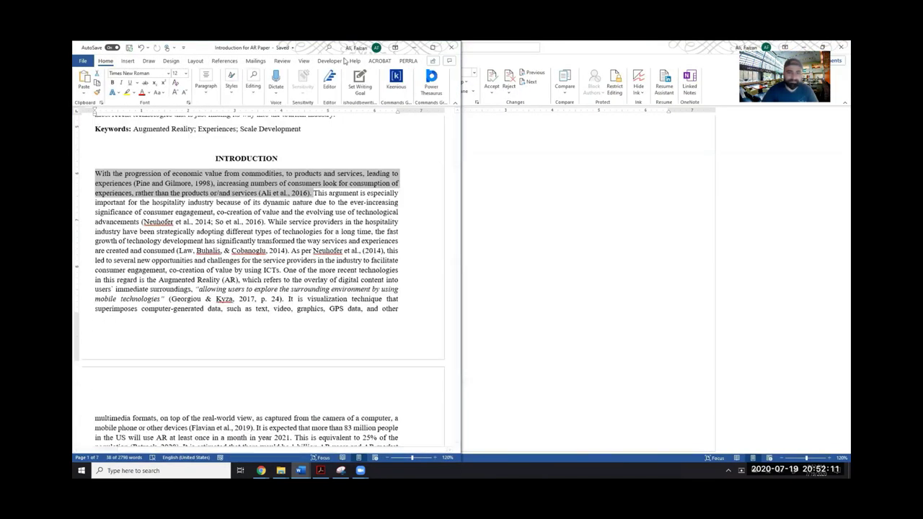
{"action": "key", "text": "super+Up"}
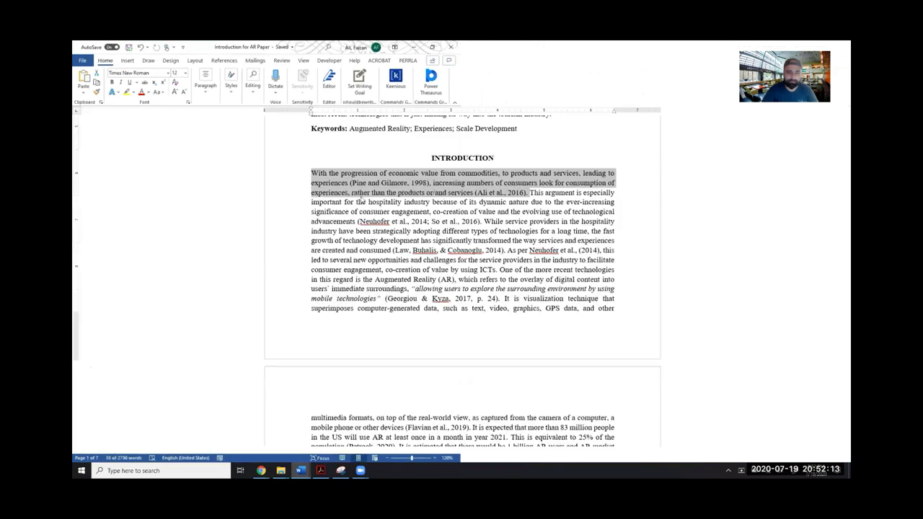
{"action": "left_click", "coordinate": [347, 205]}
{"action": "scroll", "coordinate": [347, 205], "scroll_direction": "down", "scroll_amount": 2}
{"action": "scroll", "coordinate": [250, 152], "scroll_direction": "down", "scroll_amount": 2}
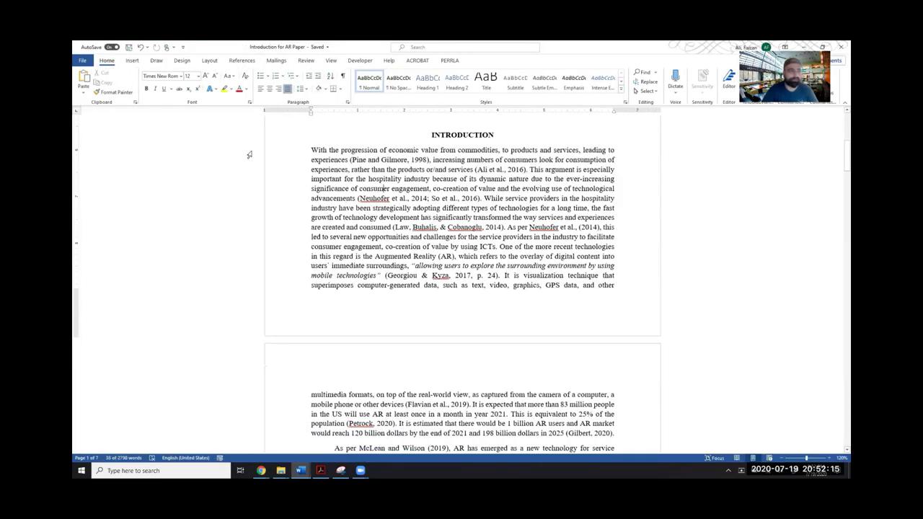
Run the Editor check on the AR paper to list its corrections and refinements.
{"action": "left_click", "coordinate": [306, 61]}
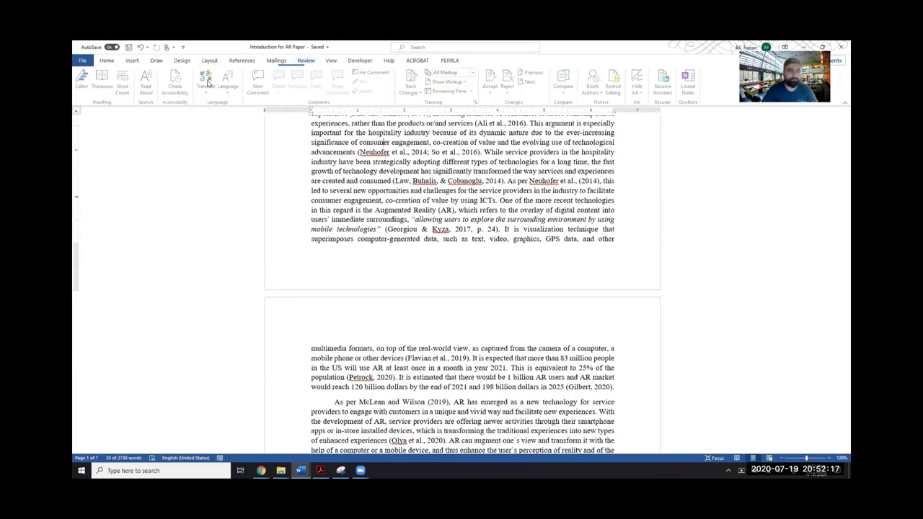
{"action": "left_click", "coordinate": [83, 81]}
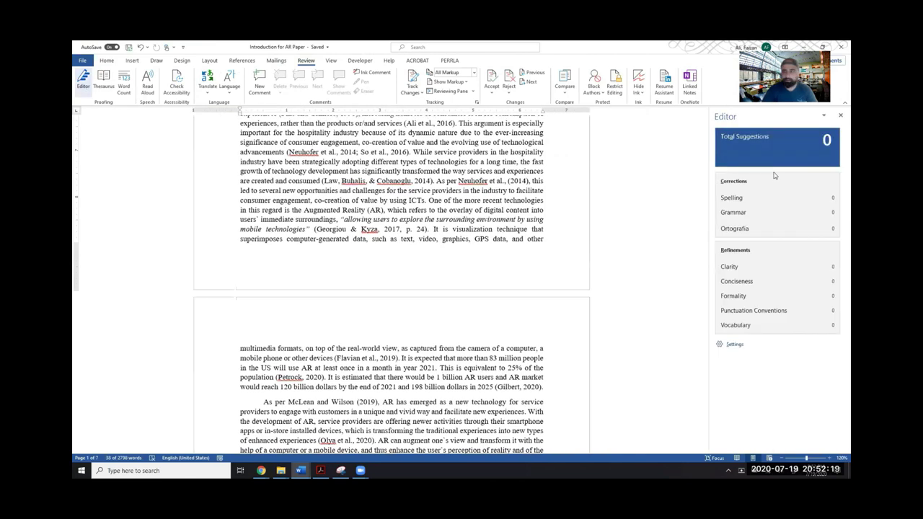
{"action": "scroll", "coordinate": [494, 250], "scroll_direction": "down", "scroll_amount": 10}
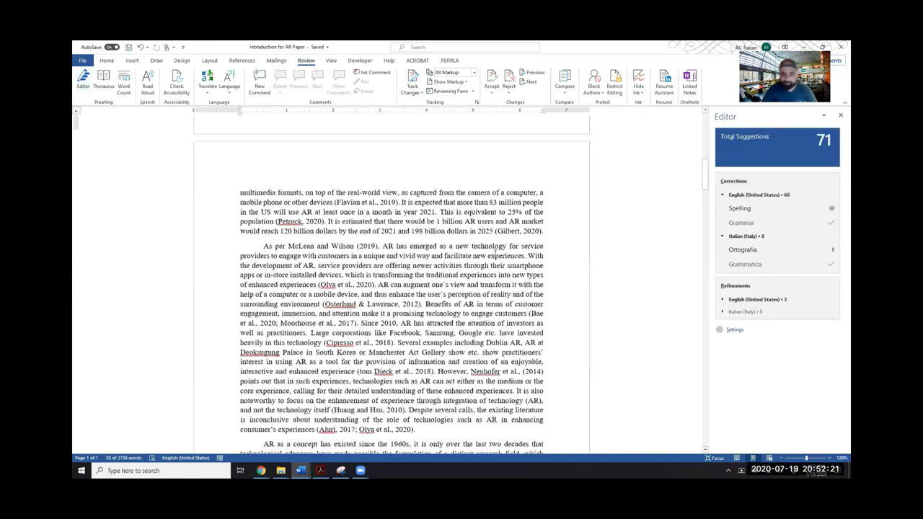
{"action": "scroll", "coordinate": [494, 254], "scroll_direction": "up", "scroll_amount": 8}
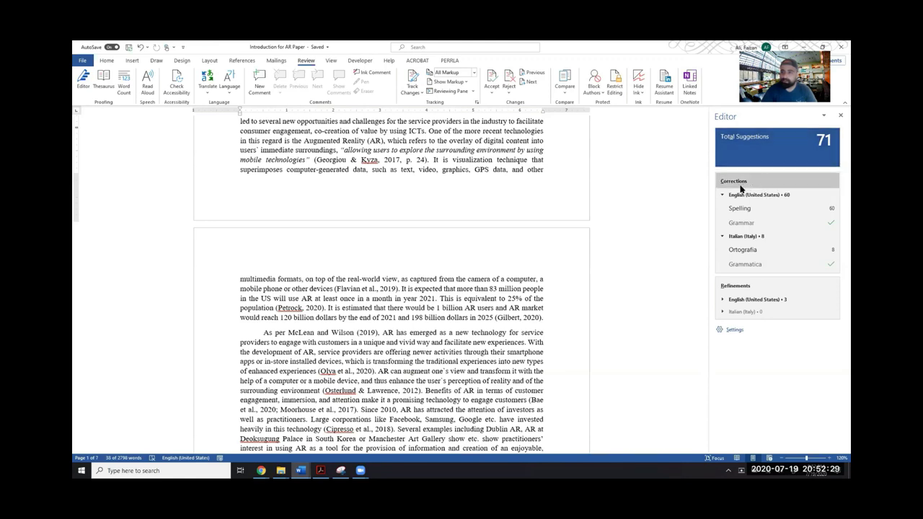
Review the Punctuation Conventions suggestions under English refinements and open the English spelling suggestions.
{"action": "left_click", "coordinate": [749, 300]}
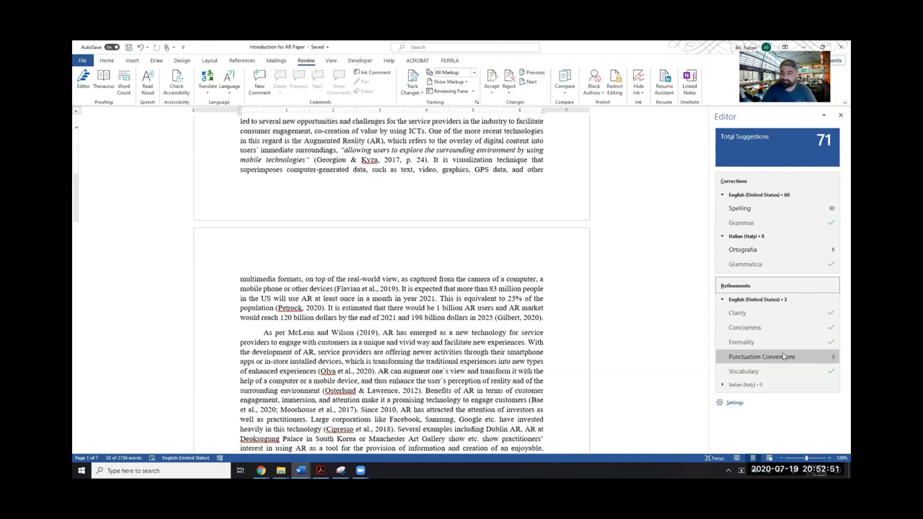
{"action": "left_click", "coordinate": [750, 361]}
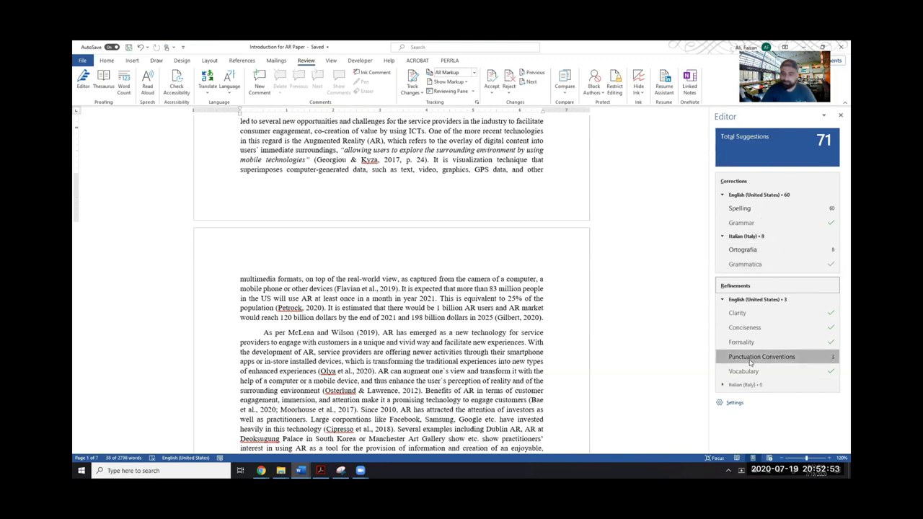
{"action": "double_click", "coordinate": [290, 198]}
{"action": "scroll", "coordinate": [330, 230], "scroll_direction": "down", "scroll_amount": 20}
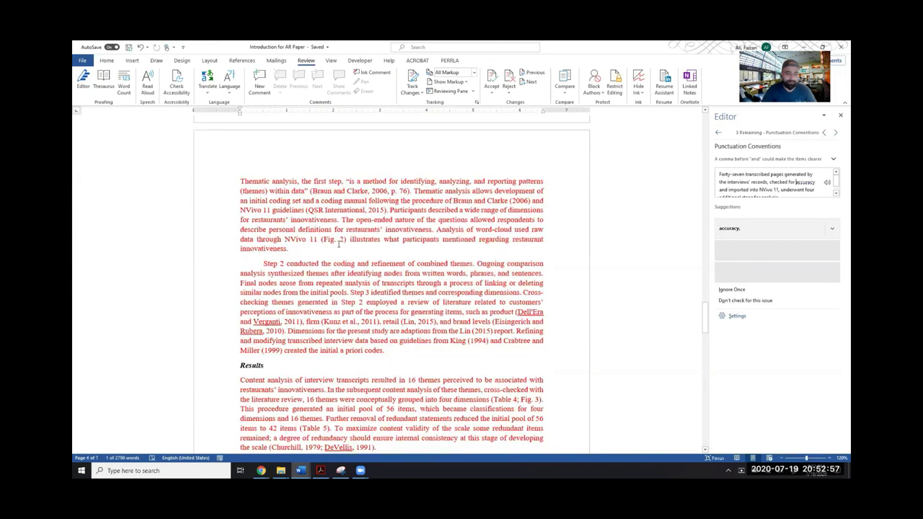
{"action": "scroll", "coordinate": [426, 279], "scroll_direction": "up", "scroll_amount": 20}
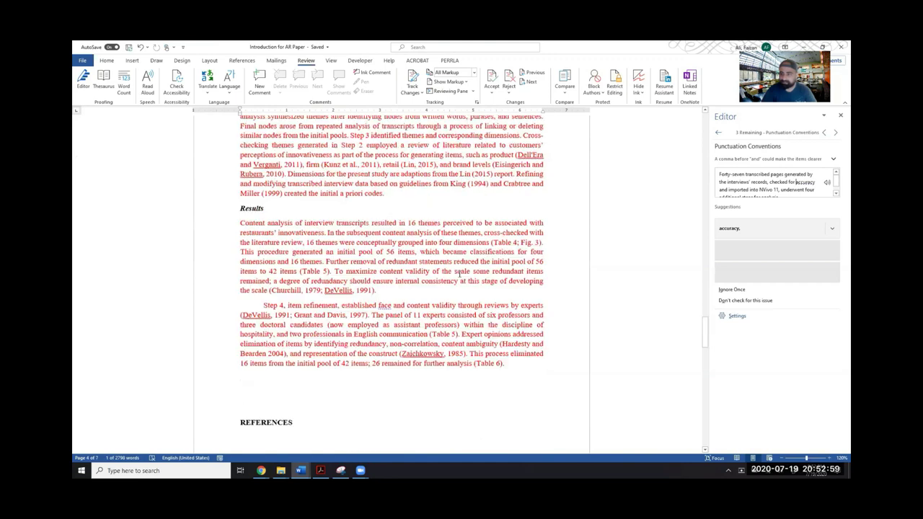
{"action": "scroll", "coordinate": [538, 285], "scroll_direction": "up", "scroll_amount": 5}
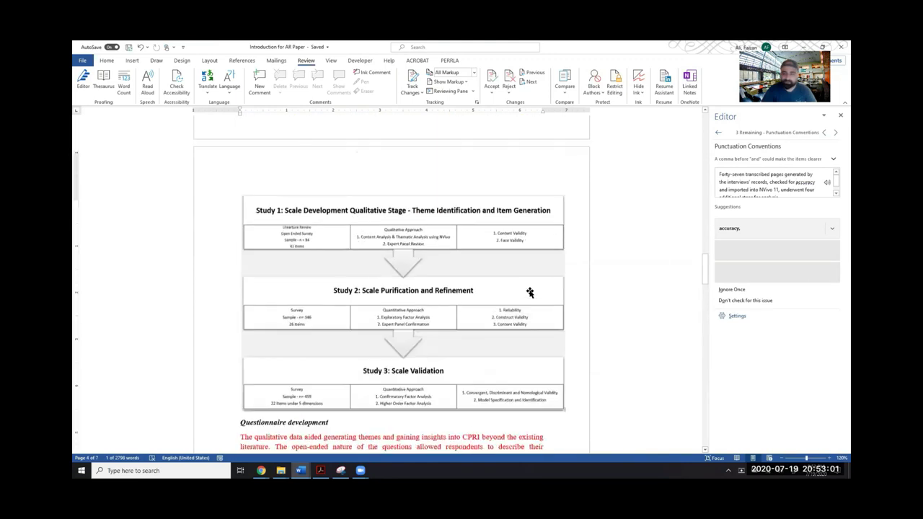
{"action": "left_click", "coordinate": [718, 135]}
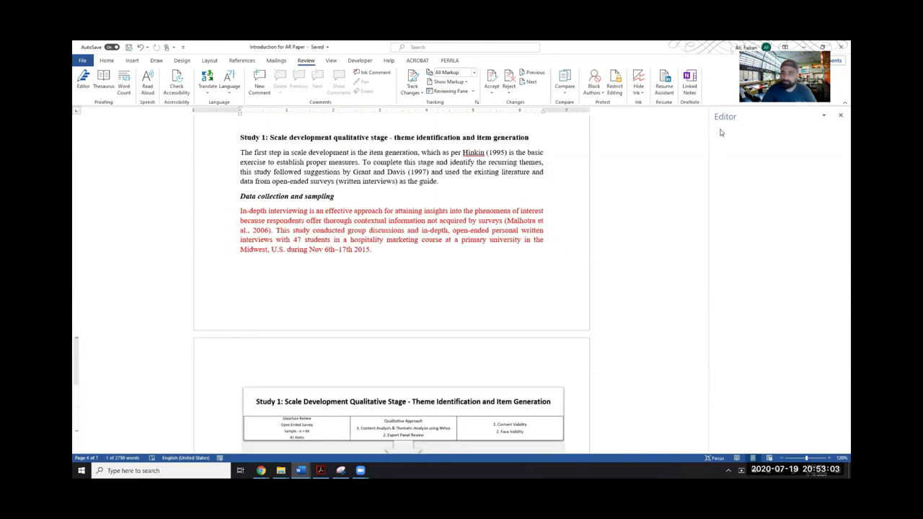
{"action": "left_click", "coordinate": [749, 212]}
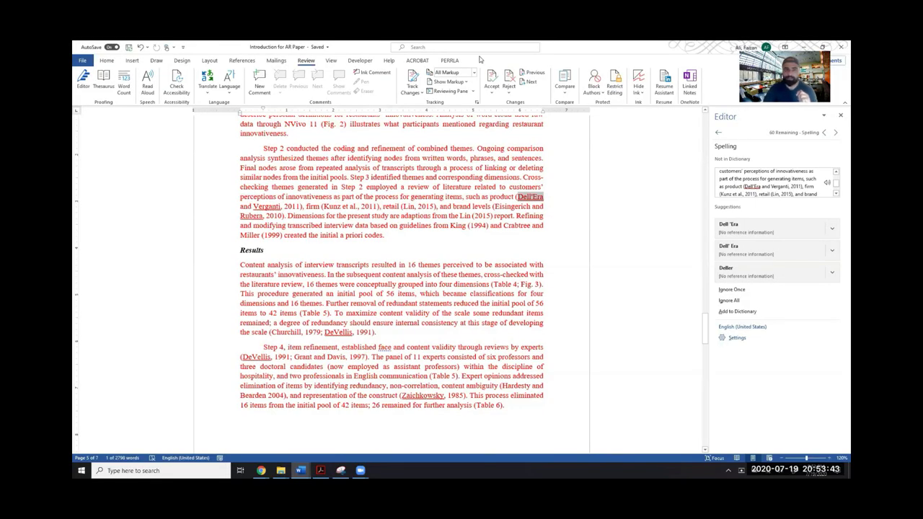
Open Office Add-ins and look through the personal and admin-managed add-ins before returning to the store.
{"action": "left_click", "coordinate": [130, 61]}
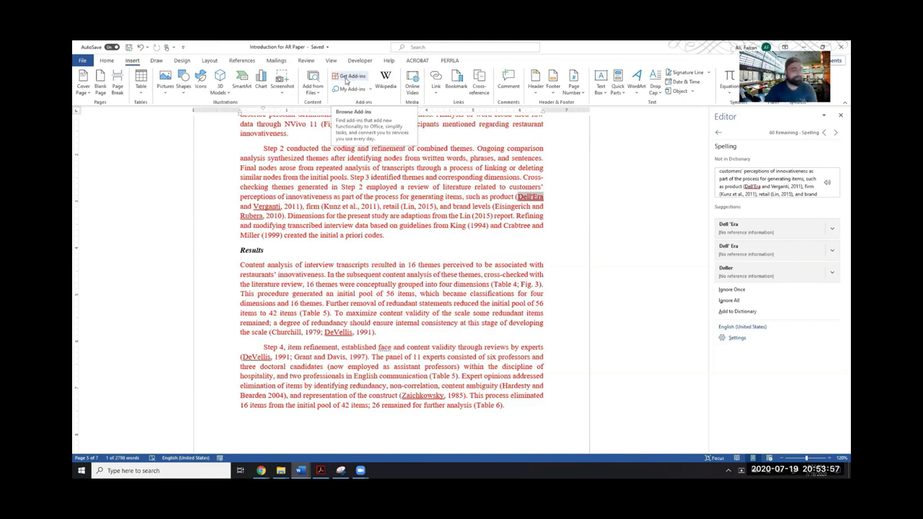
{"action": "left_click", "coordinate": [350, 77]}
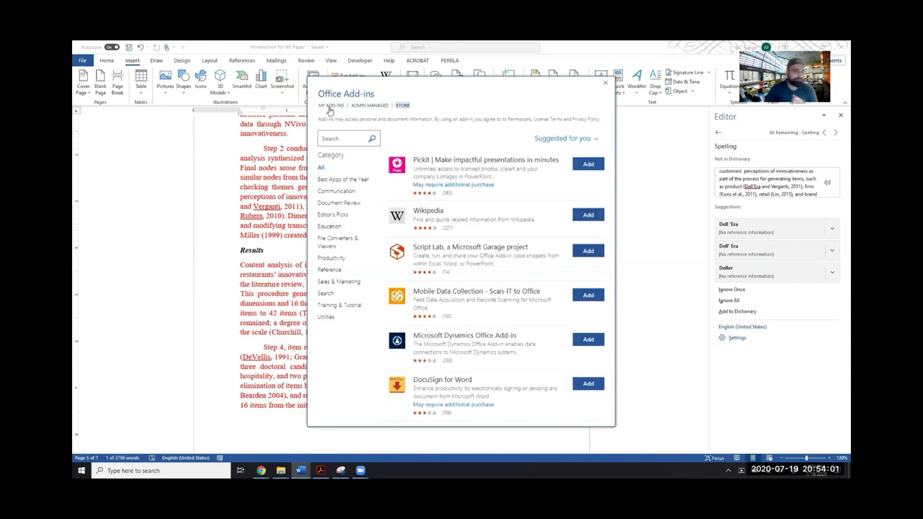
{"action": "left_click", "coordinate": [333, 106]}
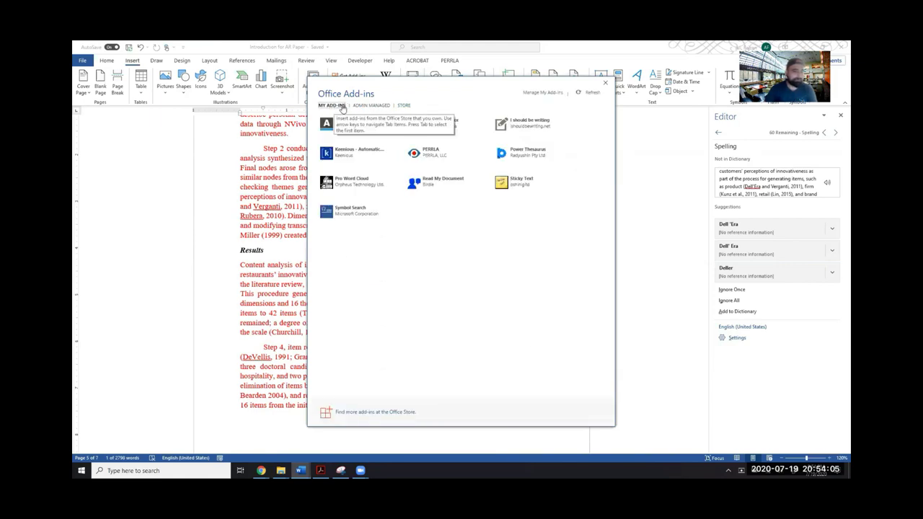
{"action": "left_click", "coordinate": [370, 106]}
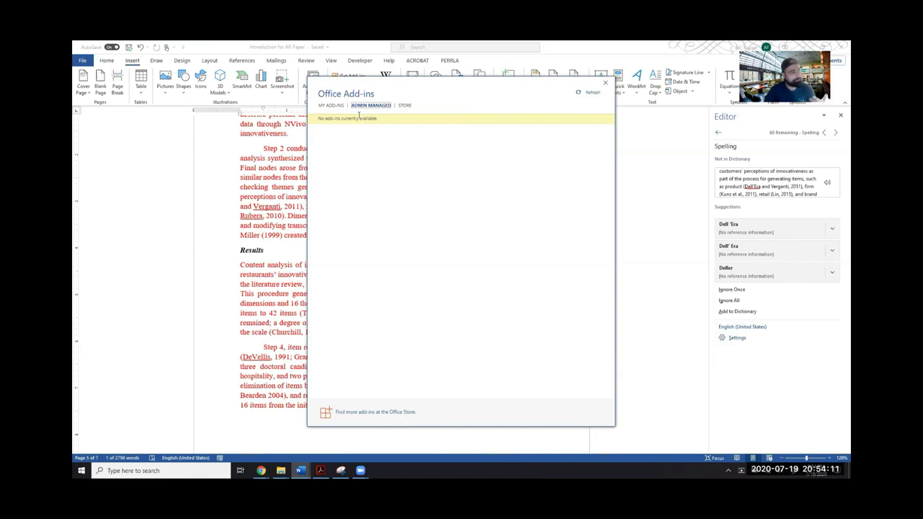
{"action": "left_click", "coordinate": [404, 106]}
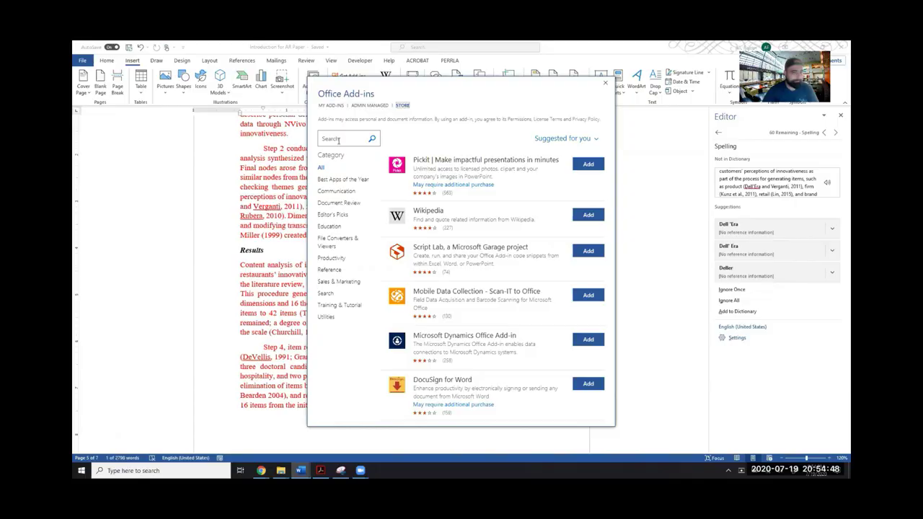
Search the add-in store for "Handy cal" and add Handy Calculator, accepting its license terms.
{"action": "left_click", "coordinate": [338, 141]}
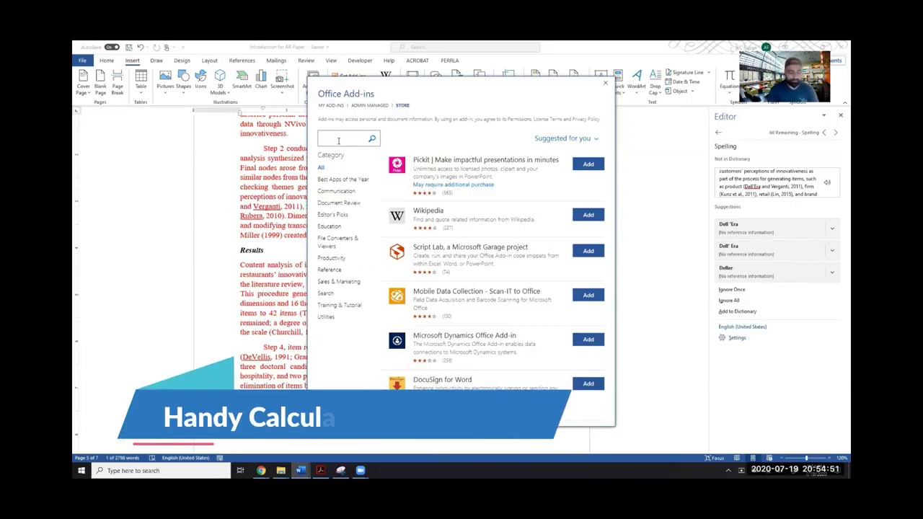
{"action": "type", "text": "Handy"}
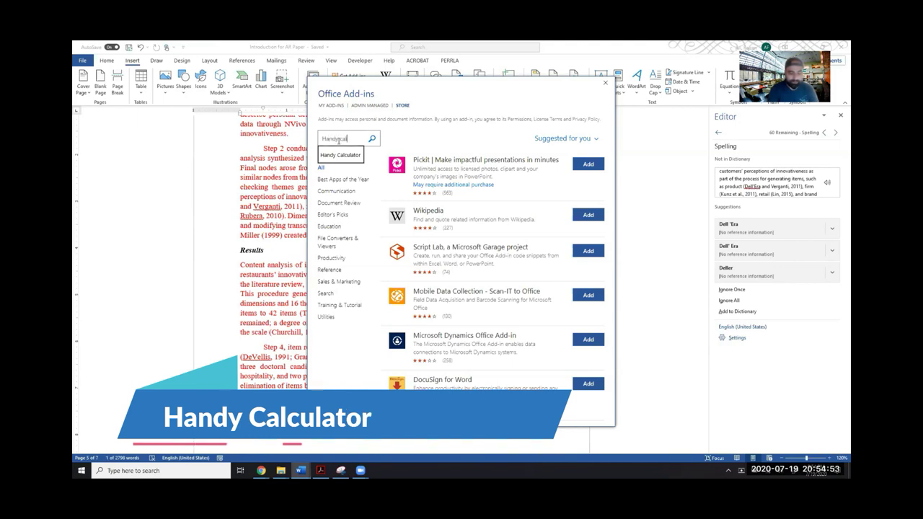
{"action": "type", "text": " cal"}
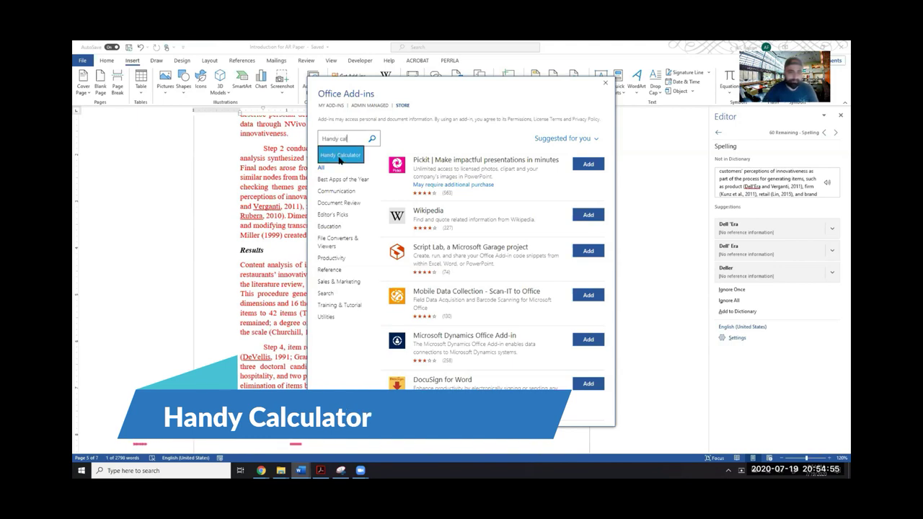
{"action": "left_click", "coordinate": [373, 139]}
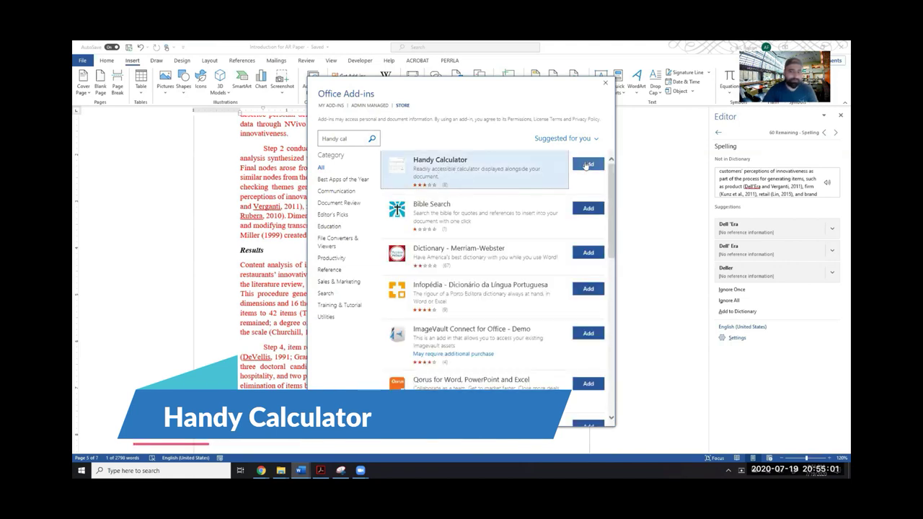
{"action": "left_click", "coordinate": [588, 163]}
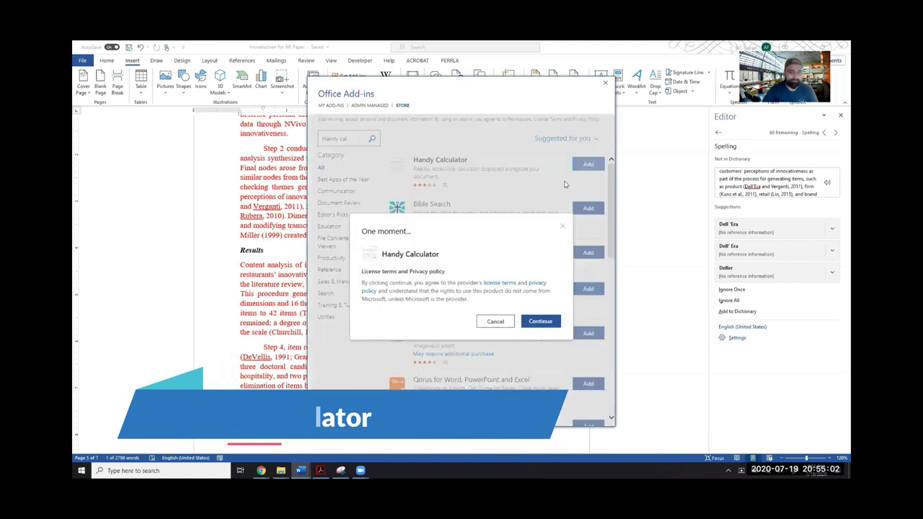
{"action": "left_click", "coordinate": [540, 322]}
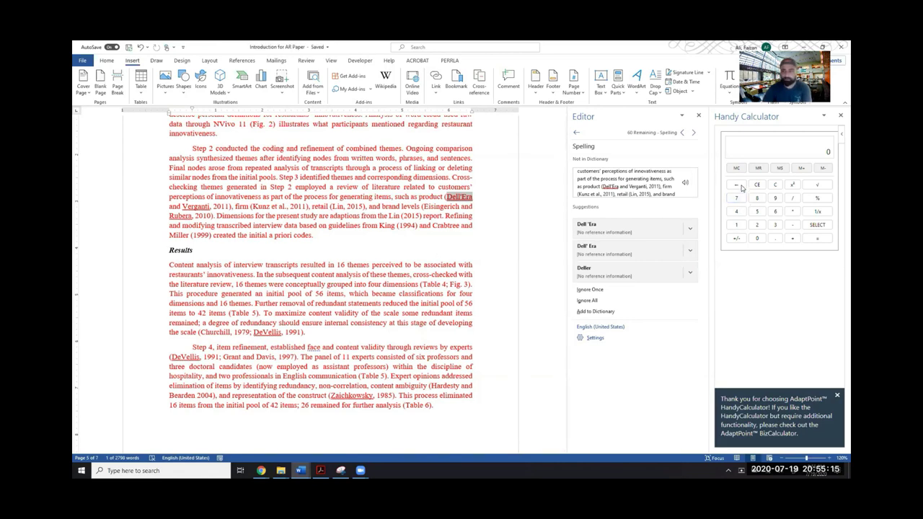
Enter 6 divided by 946545 in Handy Calculator and try loading the document's selected text as the operand.
{"action": "left_click", "coordinate": [775, 211]}
{"action": "left_click", "coordinate": [793, 197]}
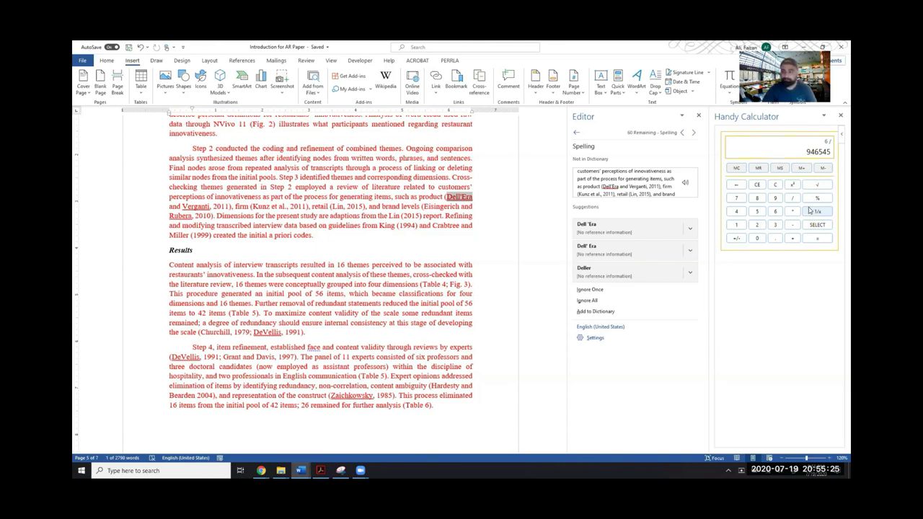
{"action": "left_click", "coordinate": [817, 225]}
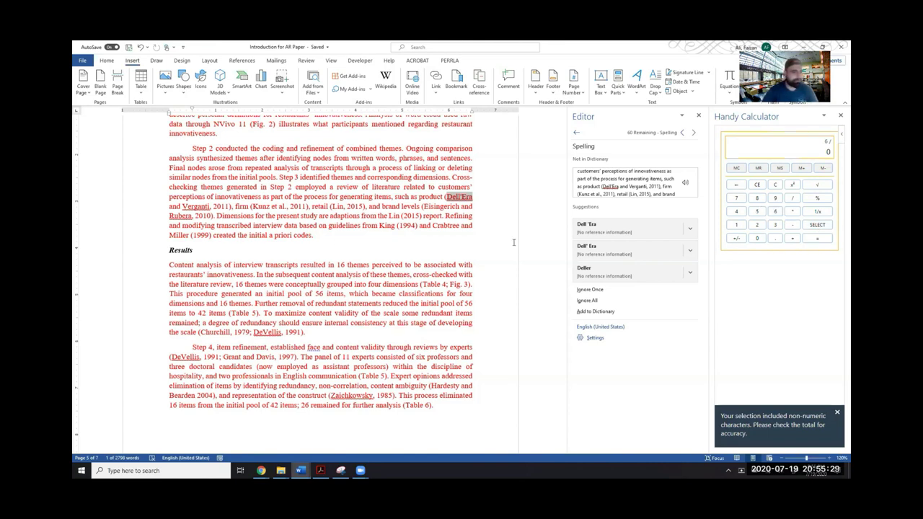
Switch back to the Document2 window.
{"action": "left_click", "coordinate": [308, 242]}
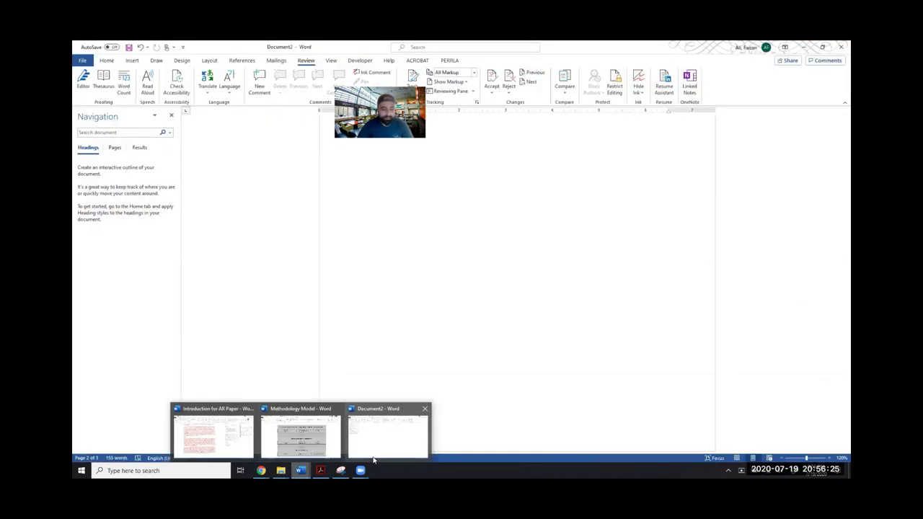
{"action": "left_click", "coordinate": [393, 429]}
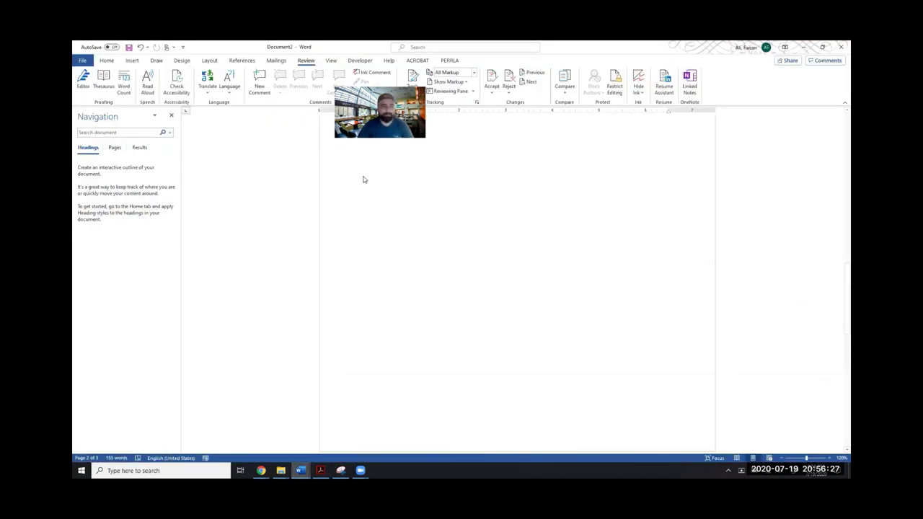
{"action": "scroll", "coordinate": [356, 81], "scroll_direction": "up", "scroll_amount": 6}
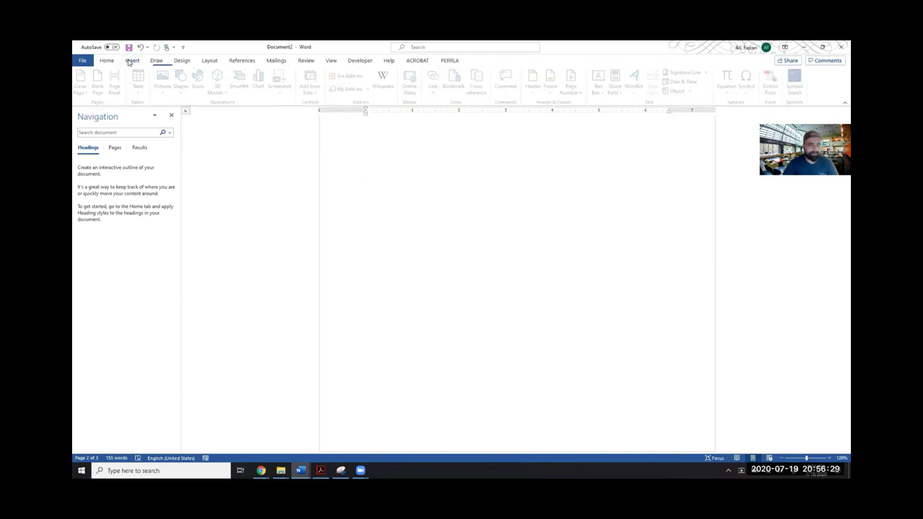
Search the Office add-in store for "Pro word cloud" and add Pro Word Cloud, accepting its license terms.
{"action": "left_click", "coordinate": [354, 77]}
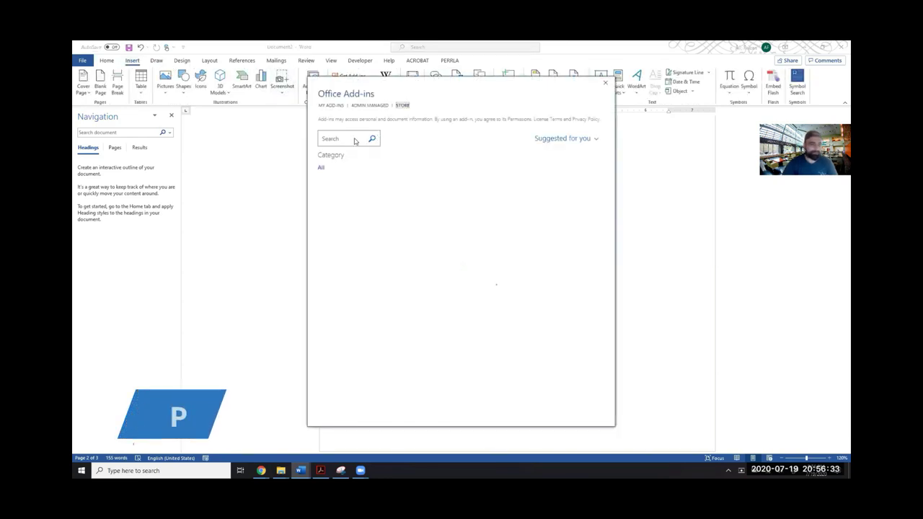
{"action": "type", "text": "Pro w"}
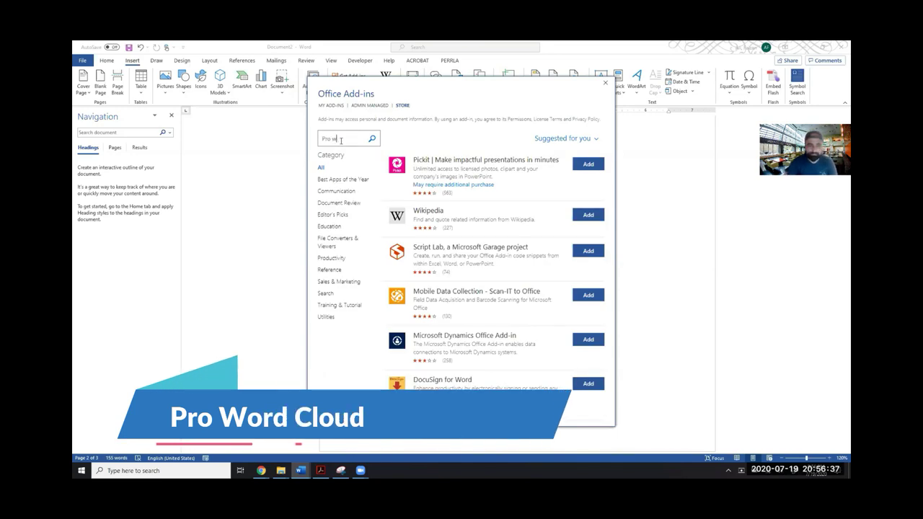
{"action": "type", "text": "ord cloud"}
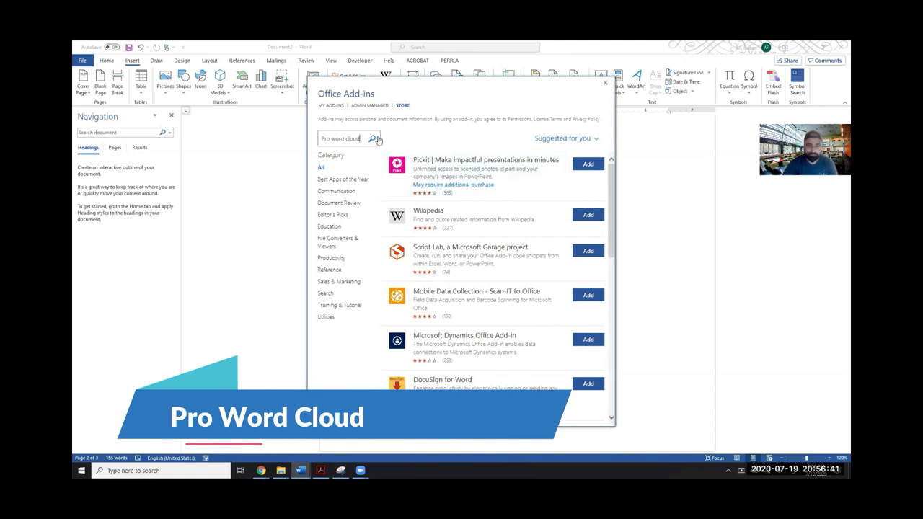
{"action": "key", "text": "Return"}
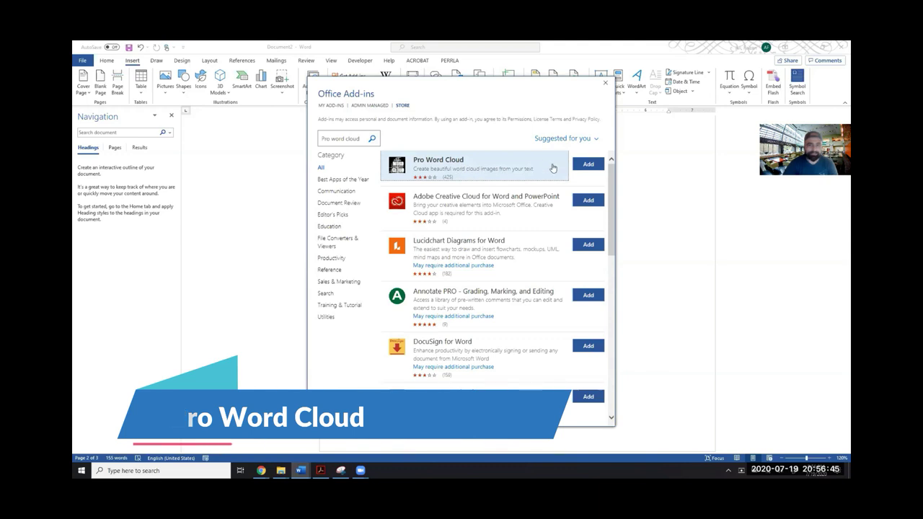
{"action": "left_click", "coordinate": [588, 165]}
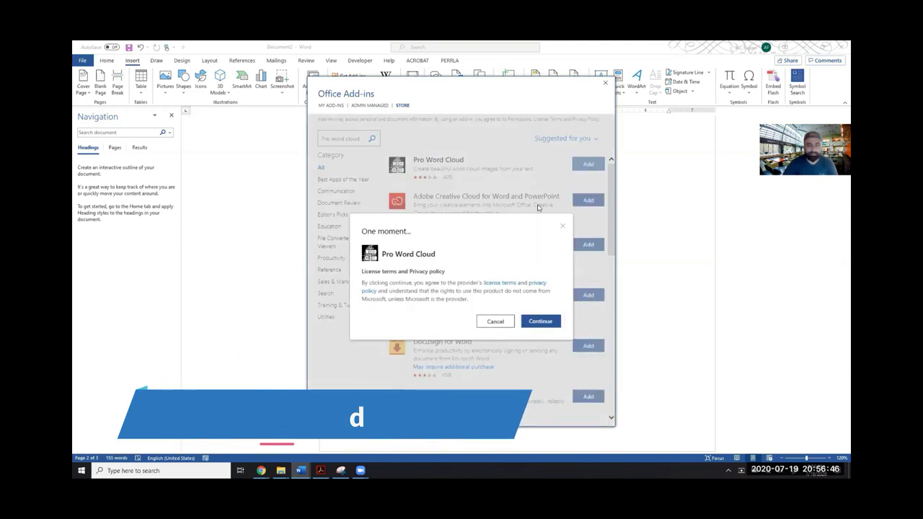
{"action": "left_click", "coordinate": [540, 322]}
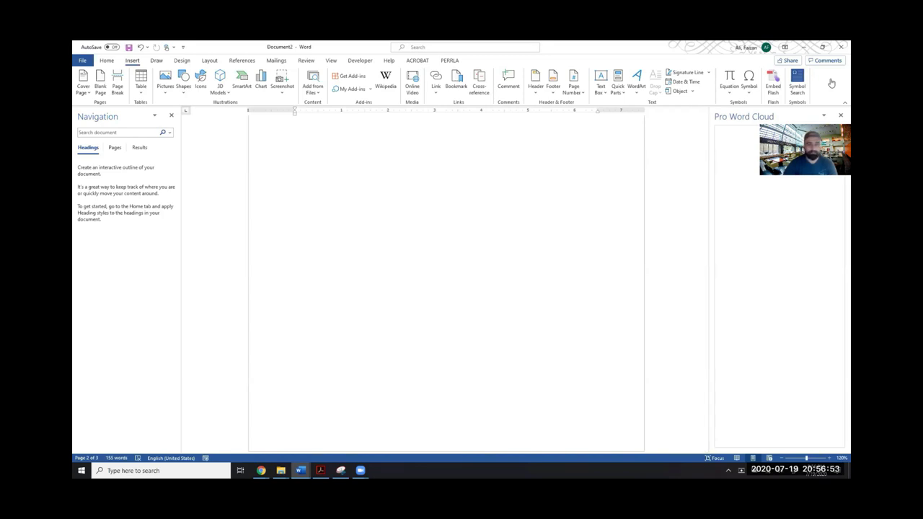
Create a word cloud from the paragraph beginning "With the progression of economic value" on the first page.
{"action": "scroll", "coordinate": [472, 232], "scroll_direction": "down", "scroll_amount": 8}
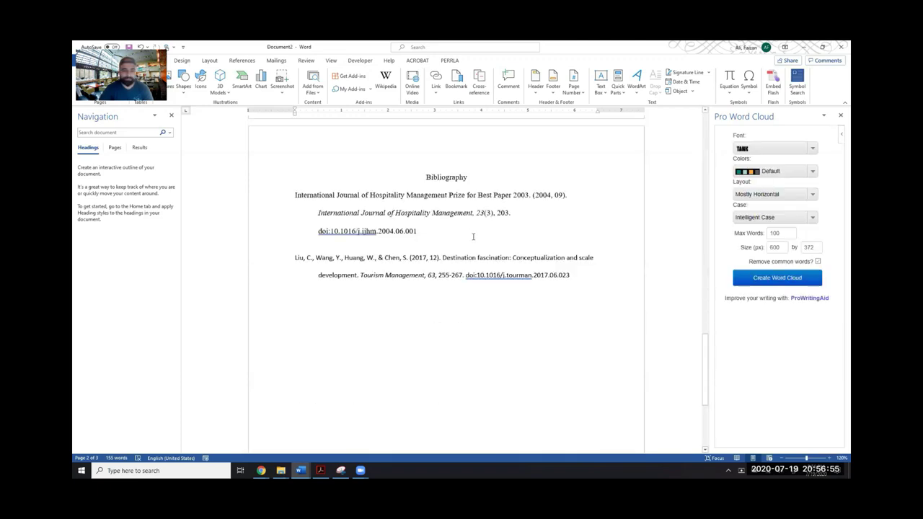
{"action": "scroll", "coordinate": [473, 236], "scroll_direction": "up", "scroll_amount": 3}
{"action": "scroll", "coordinate": [473, 236], "scroll_direction": "up", "scroll_amount": 8}
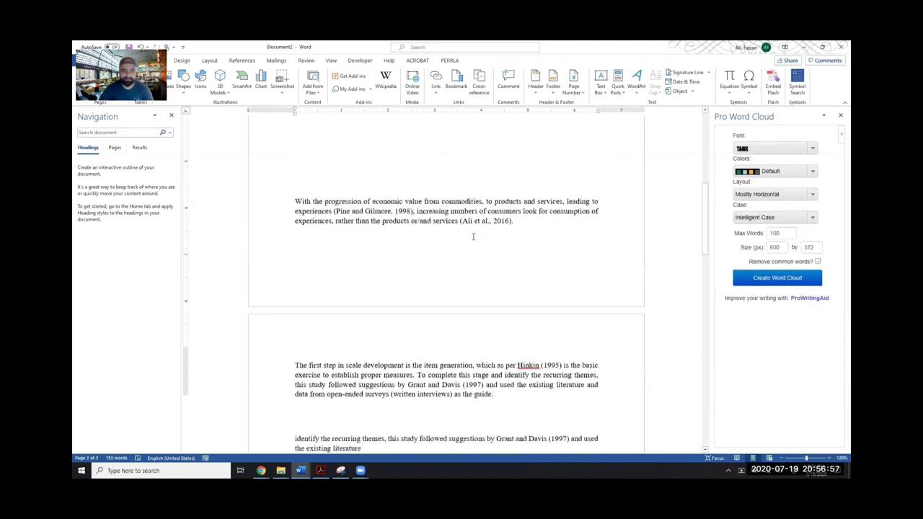
{"action": "triple_click", "coordinate": [423, 211]}
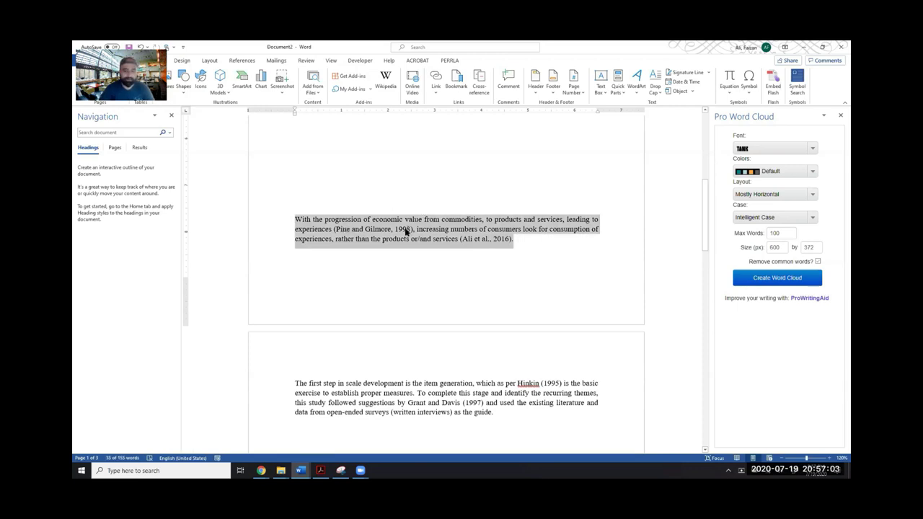
{"action": "left_click", "coordinate": [770, 278]}
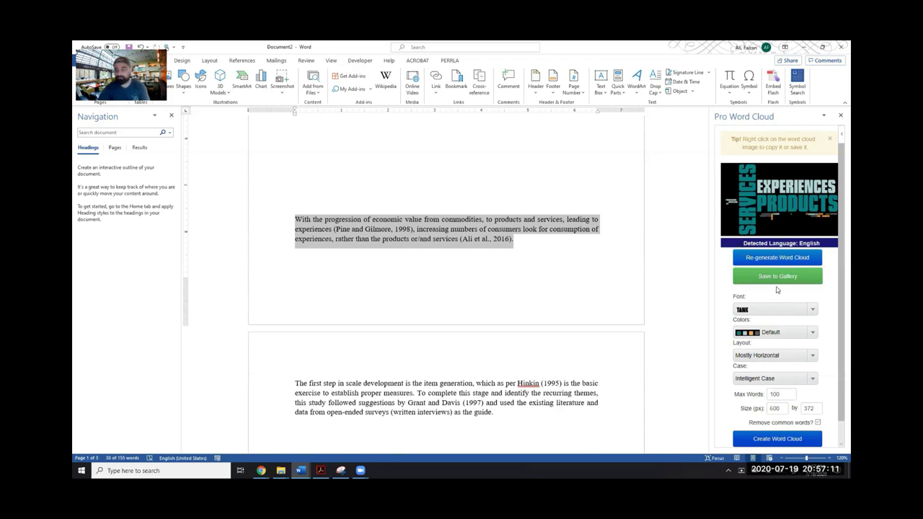
Set the word cloud's colors to Celebration and its maximum words to 20, and create the cloud again.
{"action": "scroll", "coordinate": [777, 290], "scroll_direction": "down", "scroll_amount": 1}
{"action": "left_click", "coordinate": [811, 314]}
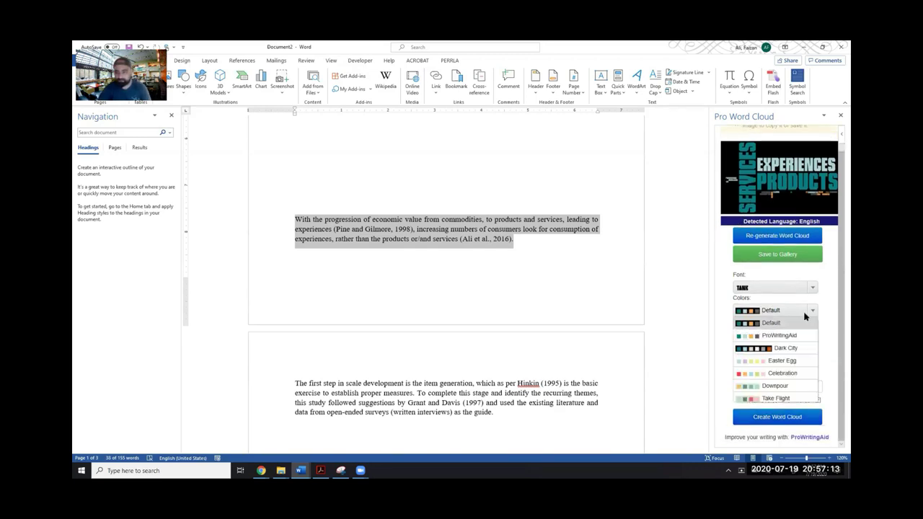
{"action": "left_click", "coordinate": [775, 374]}
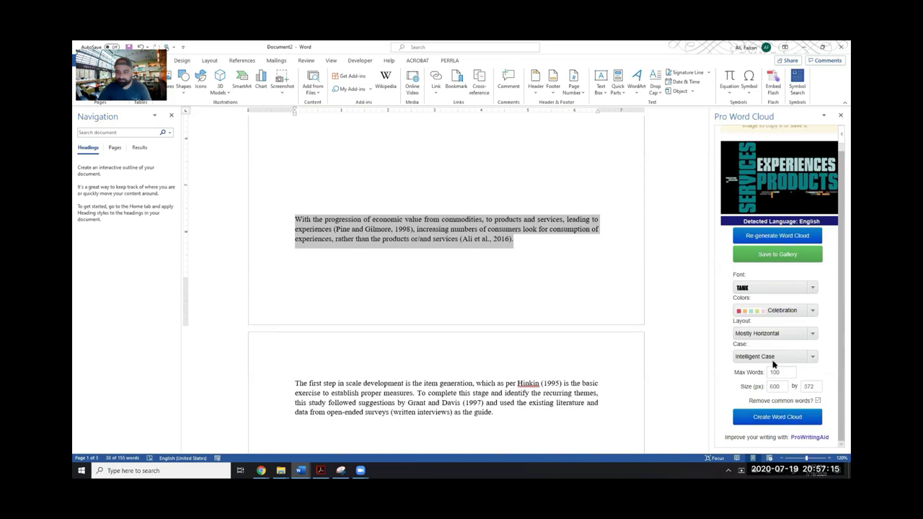
{"action": "double_click", "coordinate": [782, 371]}
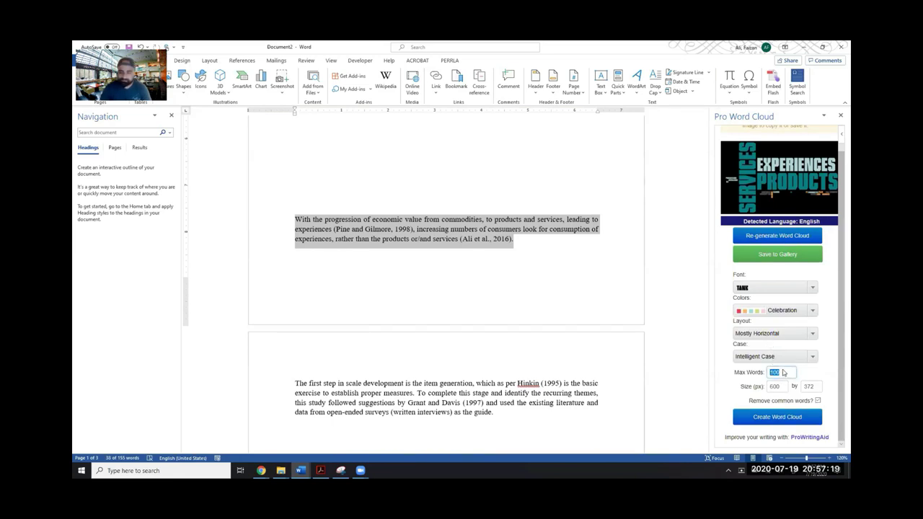
{"action": "type", "text": "20"}
{"action": "left_click", "coordinate": [762, 419]}
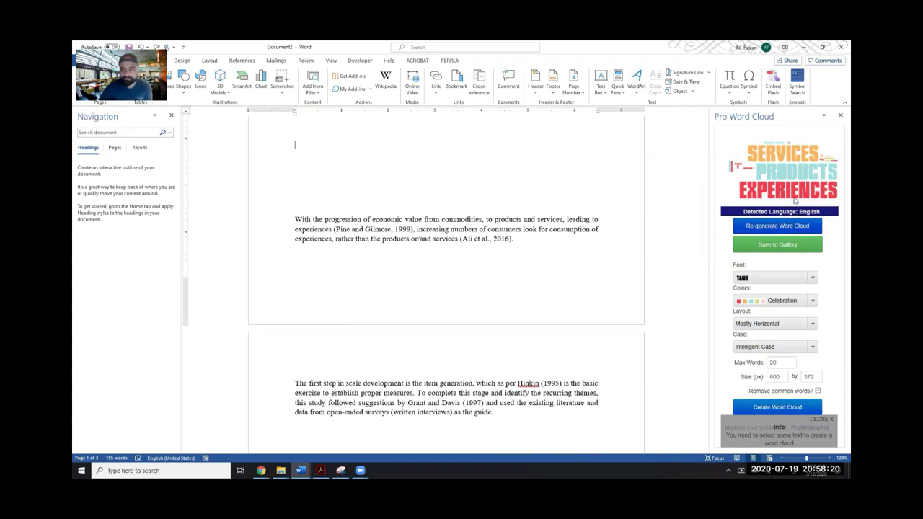
Close Pro Word Cloud, search the add-in store for "abbreviations.com" and add Abbreviations.com, accepting its license terms.
{"action": "left_click", "coordinate": [840, 115]}
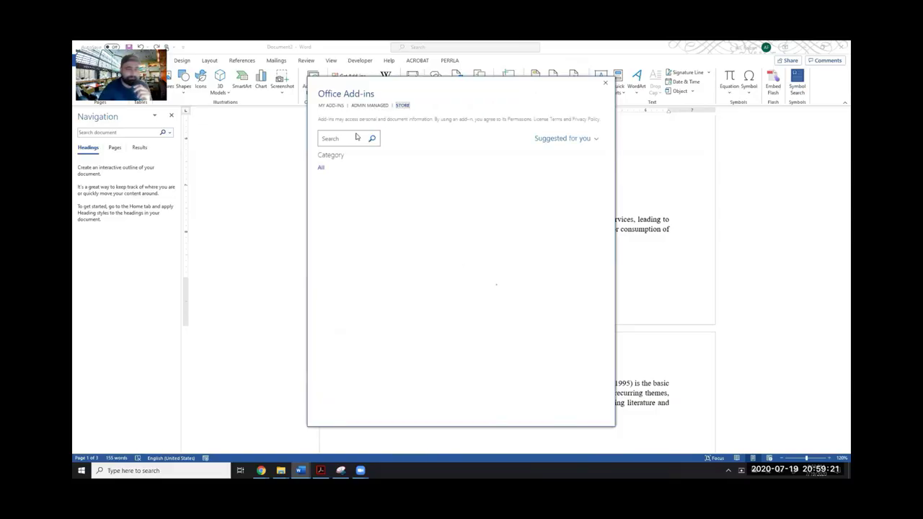
{"action": "left_click", "coordinate": [328, 142]}
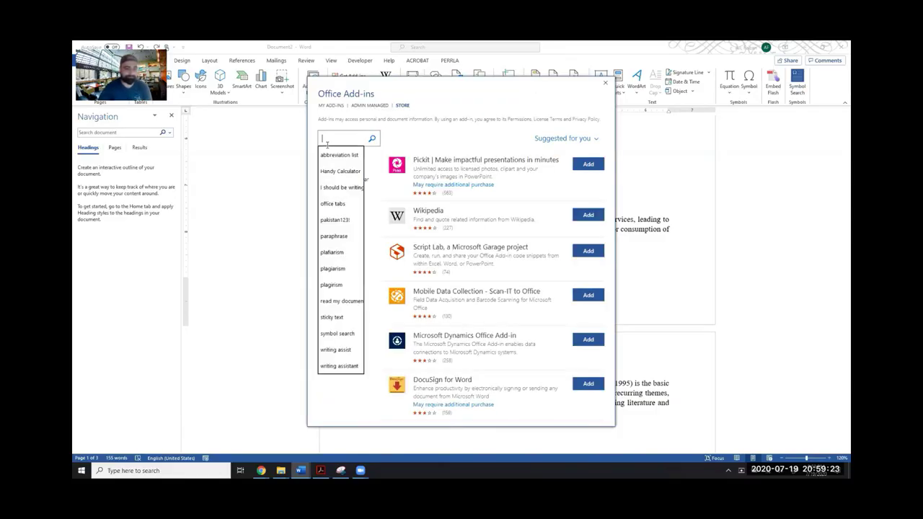
{"action": "type", "text": "abb"}
{"action": "type", "text": "re"}
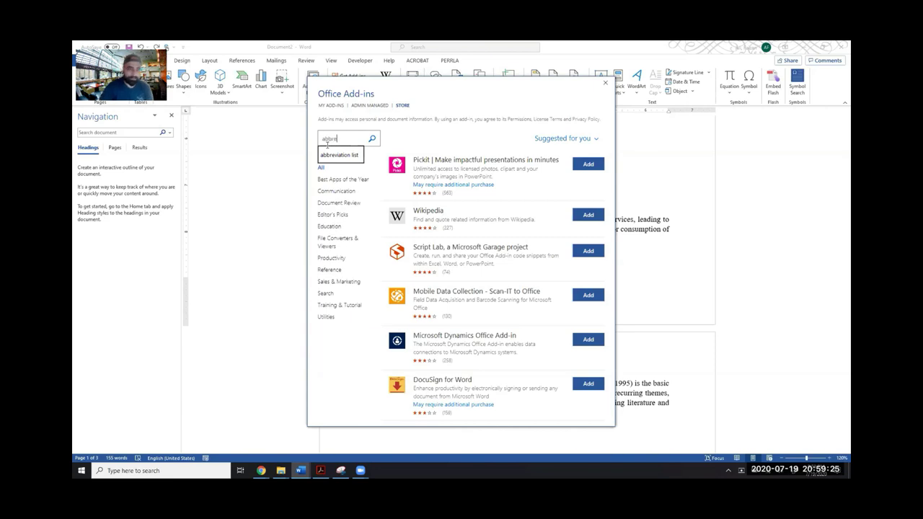
{"action": "type", "text": "viations.com"}
{"action": "left_click", "coordinate": [372, 139]}
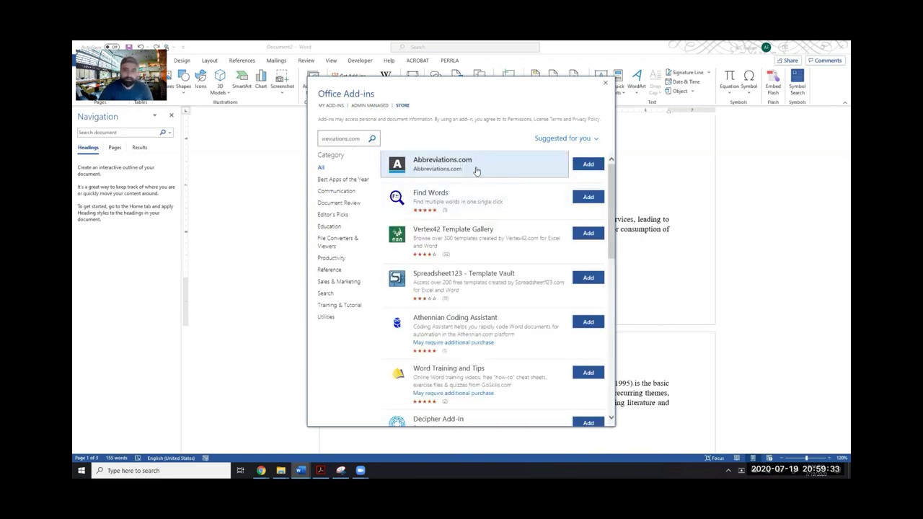
{"action": "left_click", "coordinate": [586, 165]}
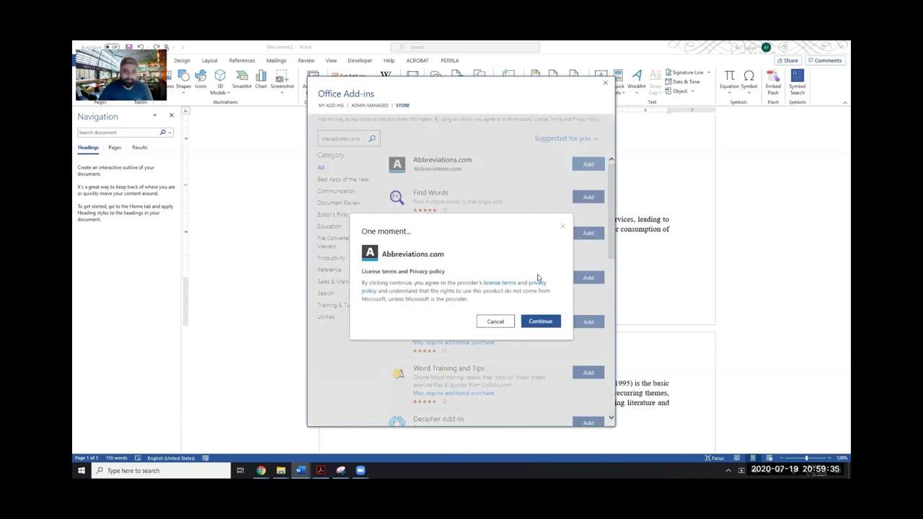
{"action": "left_click", "coordinate": [540, 321]}
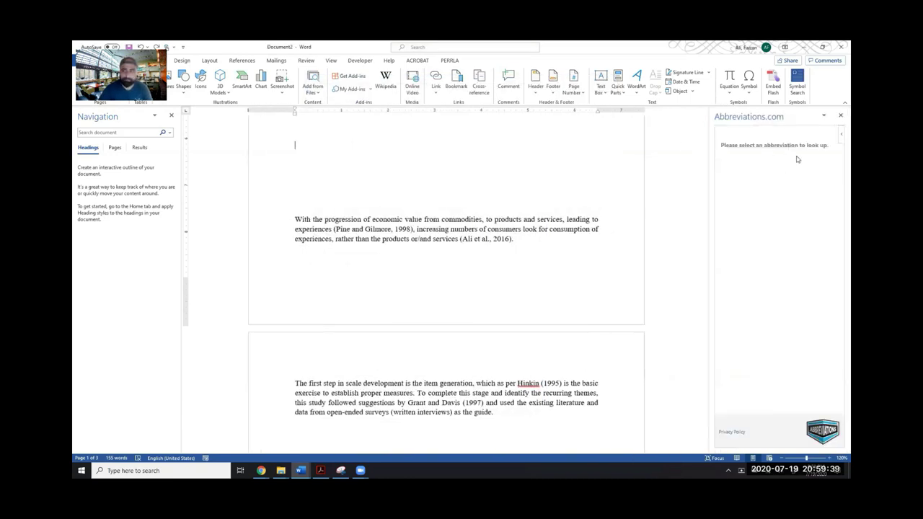
Write "Can you please format this into APA or IEEE format?" at the document's start, checking the available citation styles for a second format name.
{"action": "scroll", "coordinate": [458, 218], "scroll_direction": "up", "scroll_amount": 3}
{"action": "scroll", "coordinate": [452, 222], "scroll_direction": "up", "scroll_amount": 5}
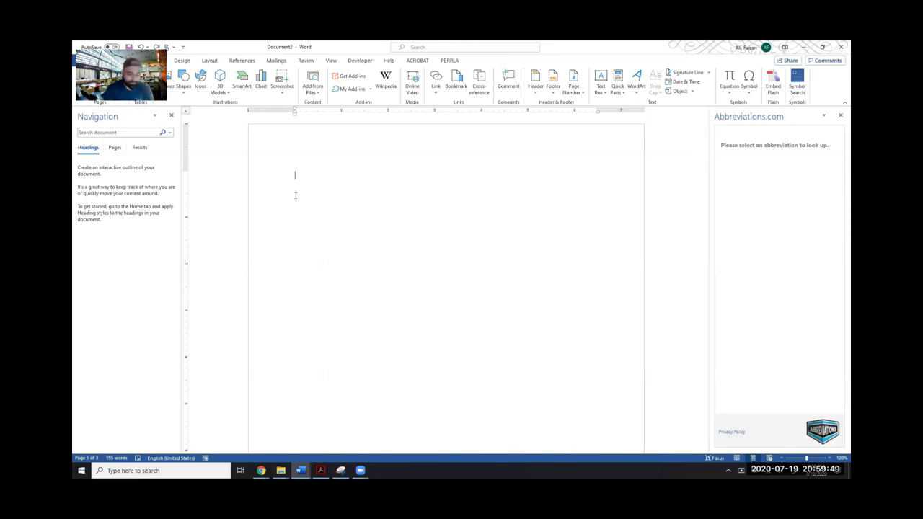
{"action": "type", "text": "an you please format this into APA or"}
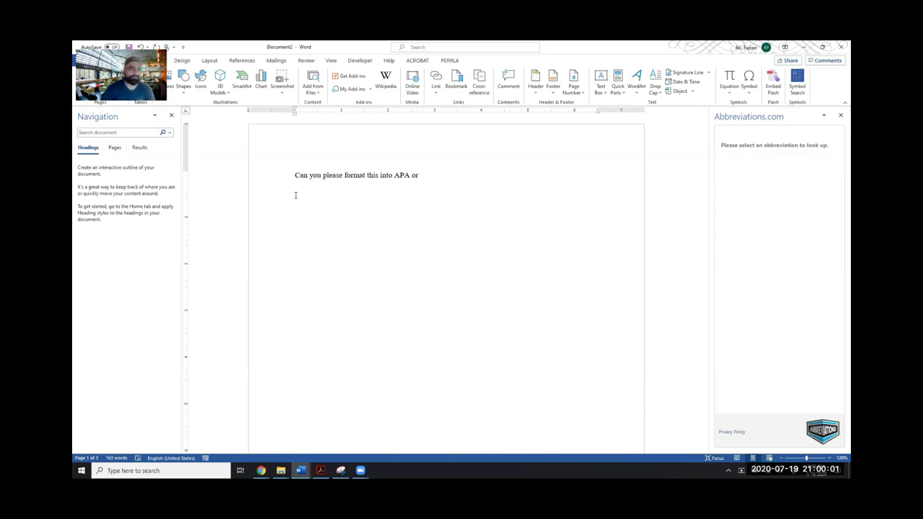
{"action": "left_click", "coordinate": [247, 61]}
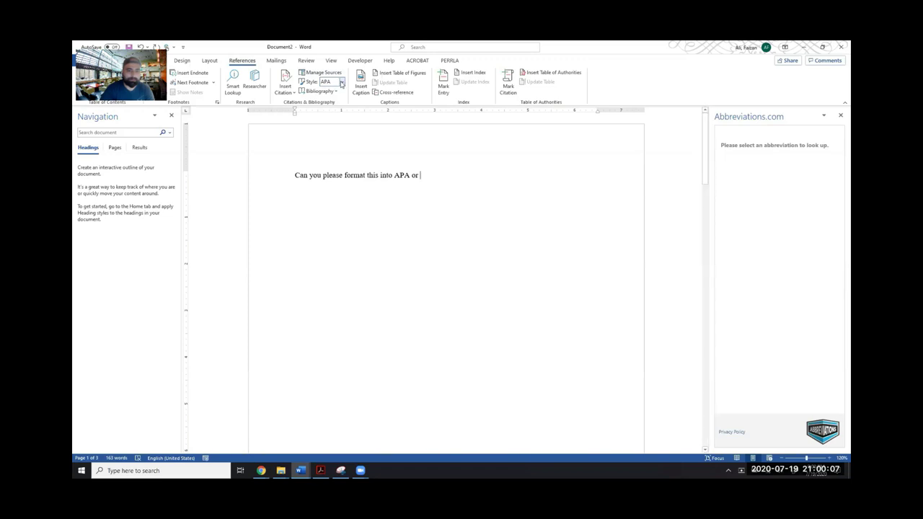
{"action": "left_click", "coordinate": [342, 82]}
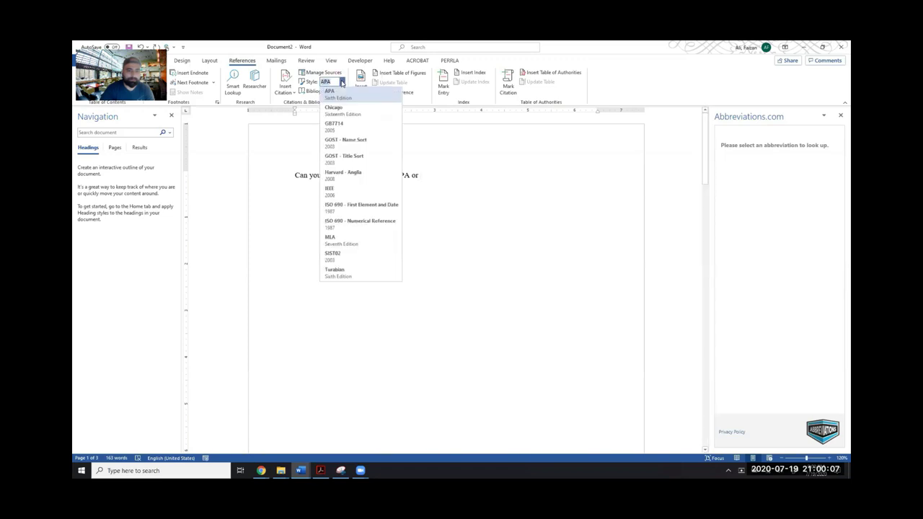
{"action": "left_click", "coordinate": [415, 172]}
{"action": "type", "text": "IEEE"}
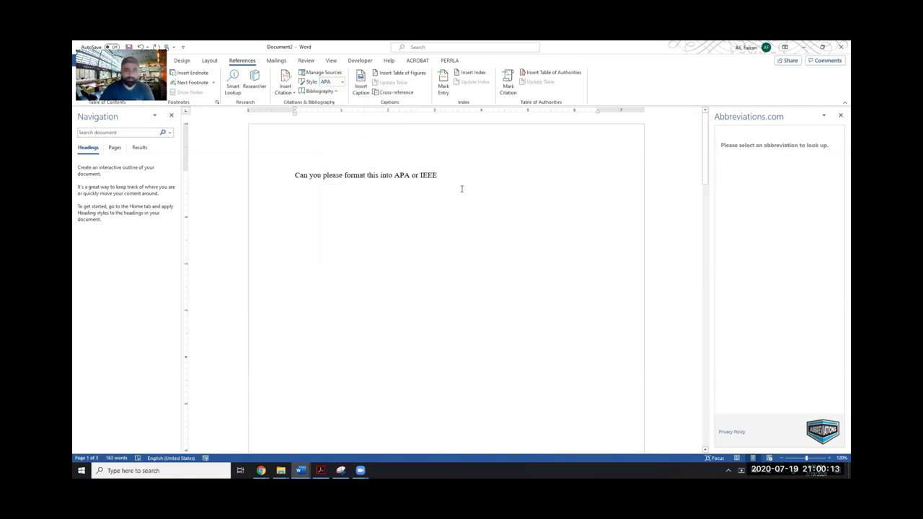
{"action": "type", "text": " format? "}
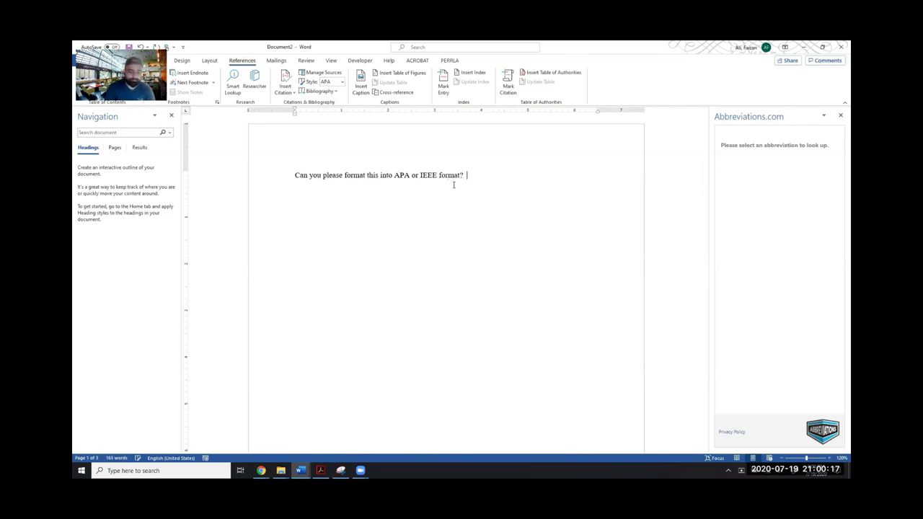
Continue the paragraph with "I got a request from UNWTO to get it done otherwise we will all LOL.".
{"action": "type", "text": " I got a "}
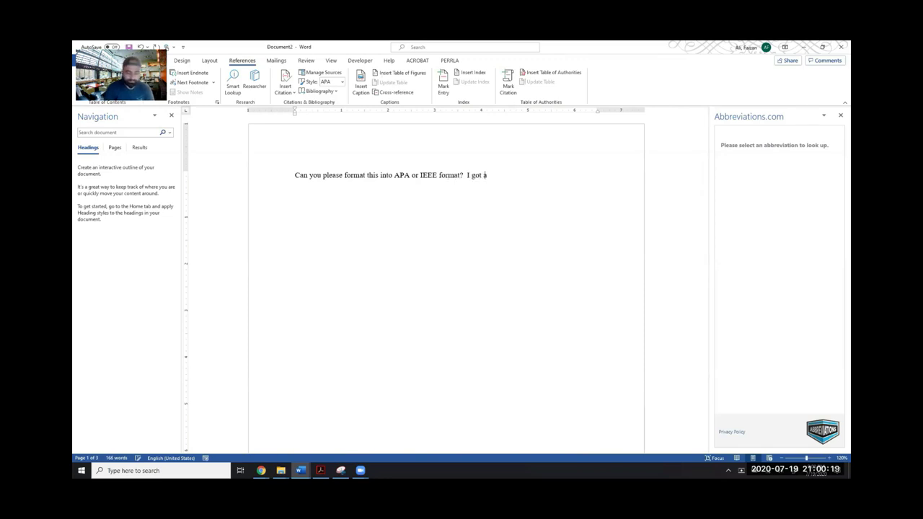
{"action": "type", "text": "request fro"}
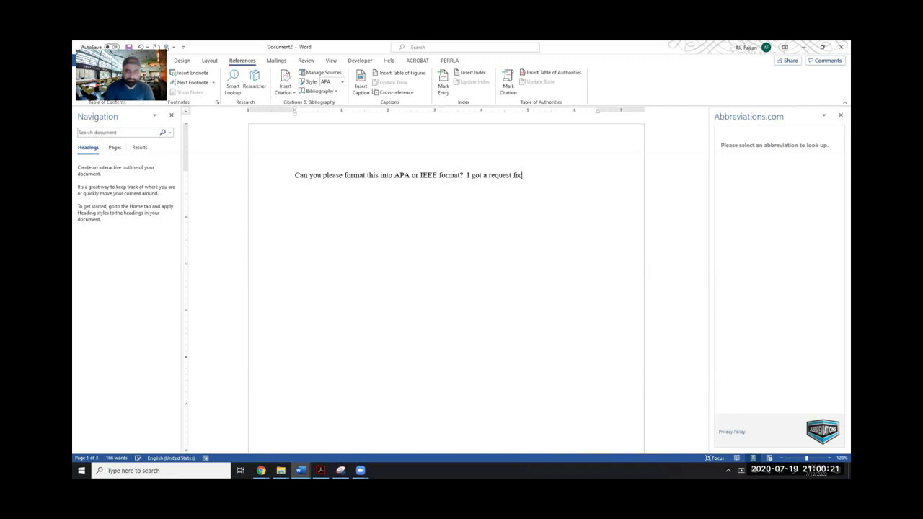
{"action": "type", "text": "m UNWTO to g"}
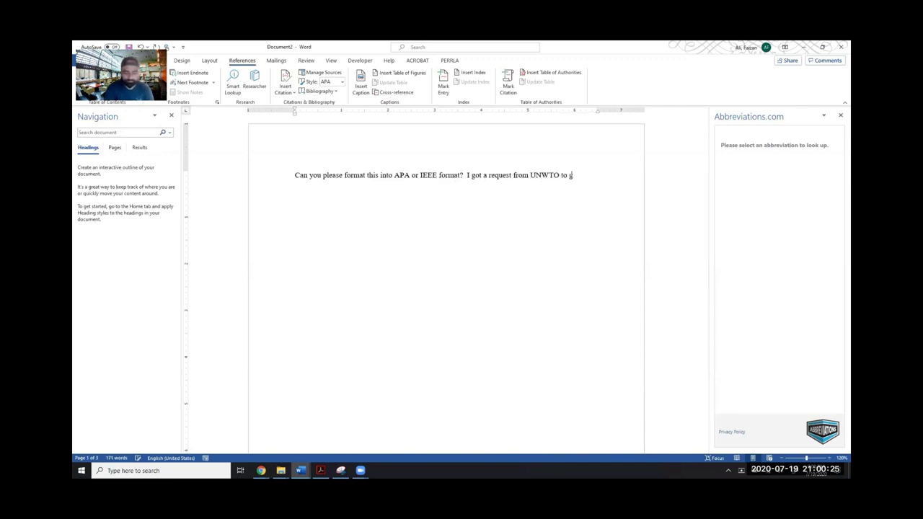
{"action": "type", "text": "et it done"}
{"action": "type", "text": " othe"}
{"action": "type", "text": "rwise we will all LOL."}
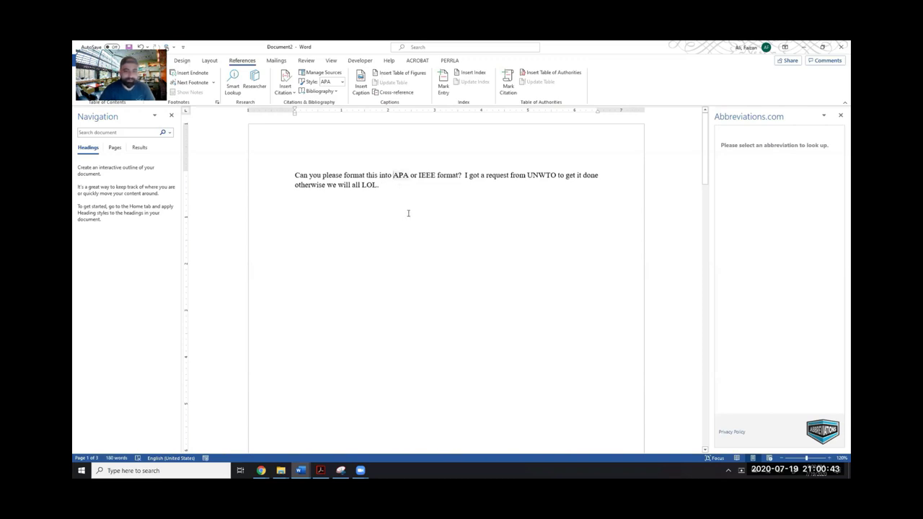
Look up the abbreviation APA from the new paragraph, open its additional meanings in the browser, and return to the document.
{"action": "key", "text": "ctrl+shift+Right"}
{"action": "key", "text": "shift+Left"}
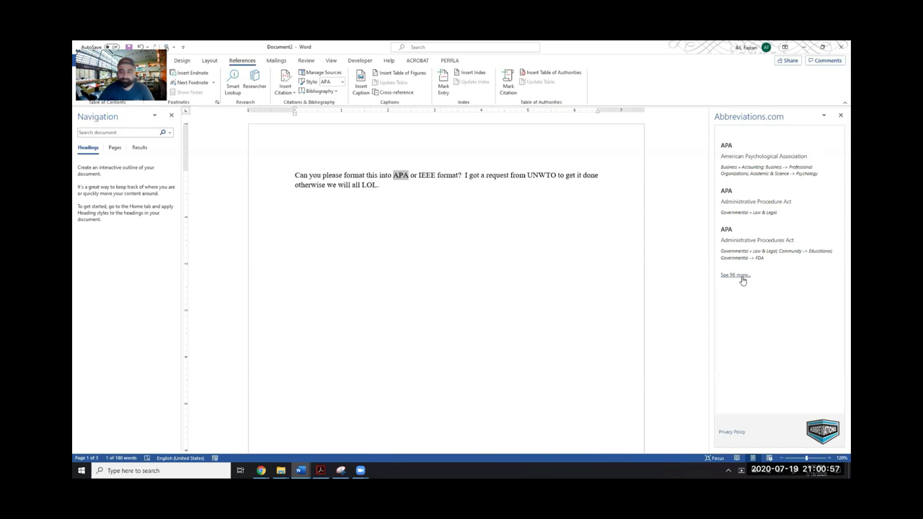
{"action": "left_click", "coordinate": [742, 277]}
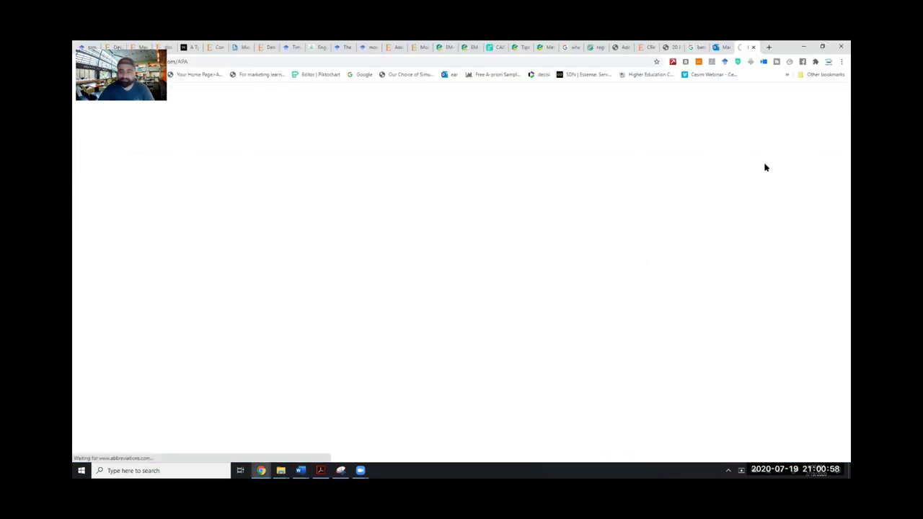
{"action": "left_click", "coordinate": [752, 48]}
{"action": "left_click", "coordinate": [803, 46]}
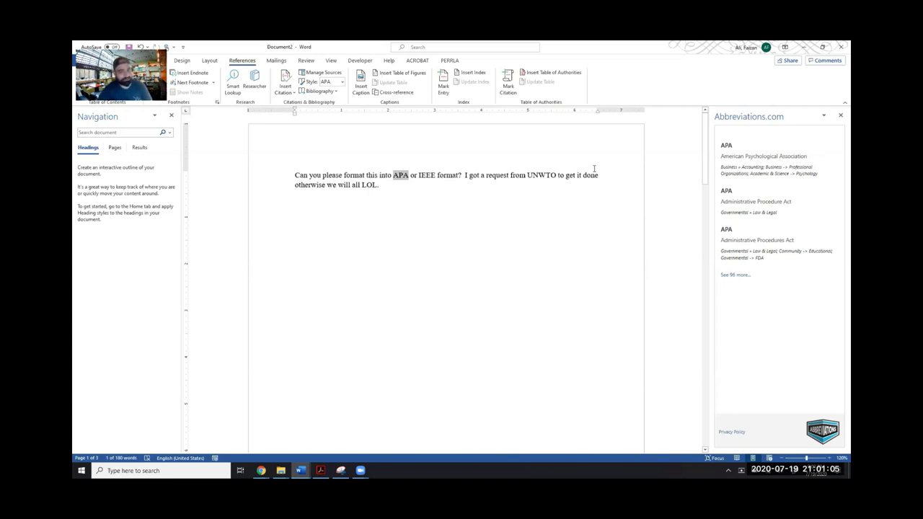
Look up the meanings of the abbreviation IEEE from the same paragraph in Abbreviations.com.
{"action": "left_click", "coordinate": [422, 175]}
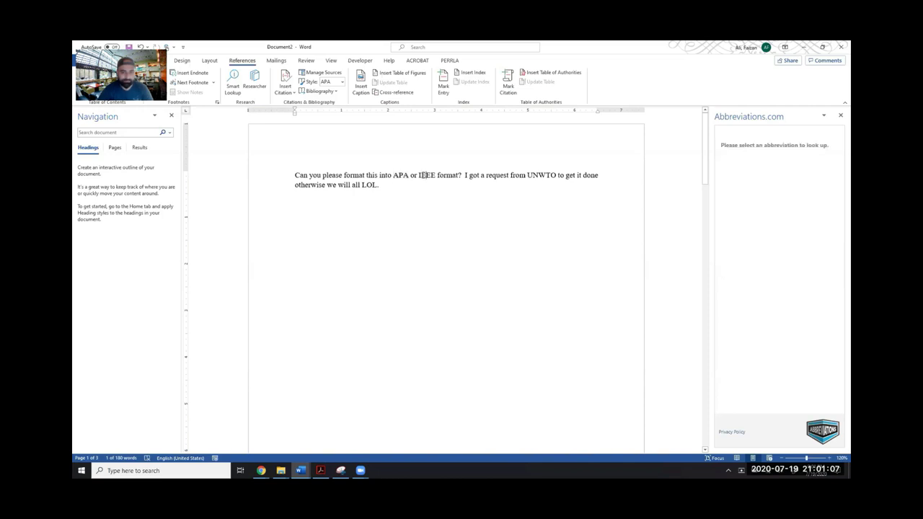
{"action": "left_click_drag", "start_coordinate": [421, 175], "coordinate": [433, 176]}
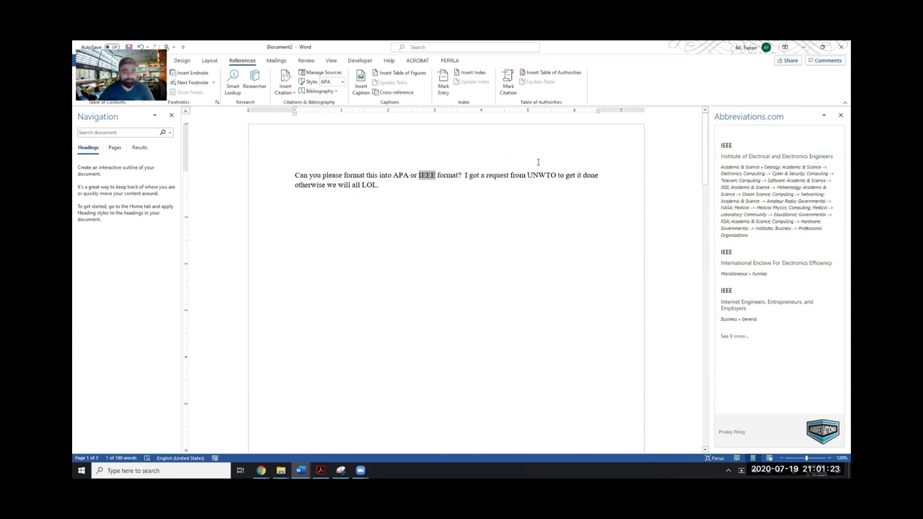
Look up the meanings of the abbreviations UNWTO and LOL from the paragraph in Abbreviations.com.
{"action": "left_click_drag", "start_coordinate": [529, 175], "coordinate": [556, 175]}
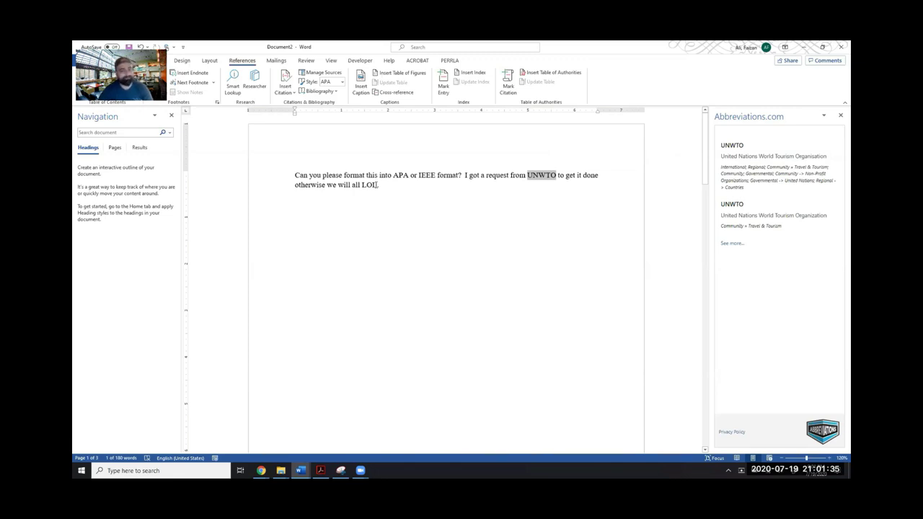
{"action": "left_click_drag", "start_coordinate": [377, 184], "coordinate": [363, 187]}
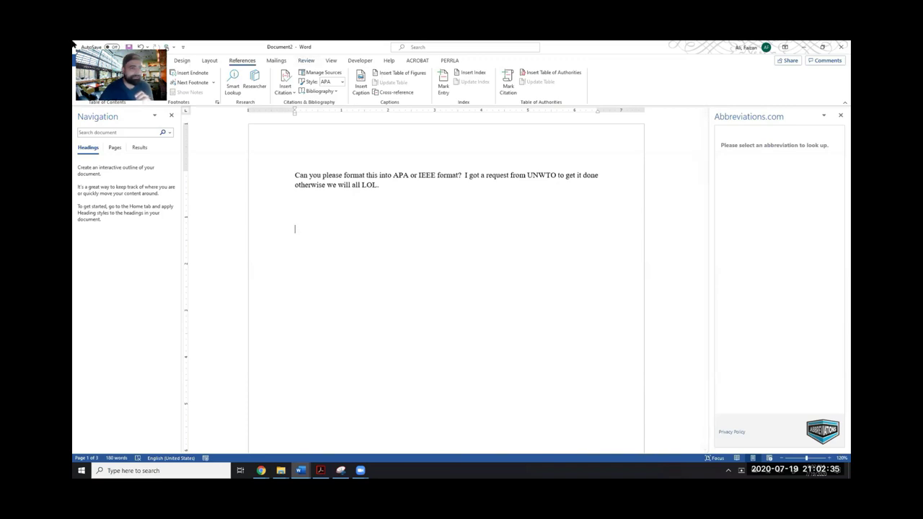
Browse Word's built-in icon library without inserting an icon, and return to the document.
{"action": "left_click", "coordinate": [130, 61]}
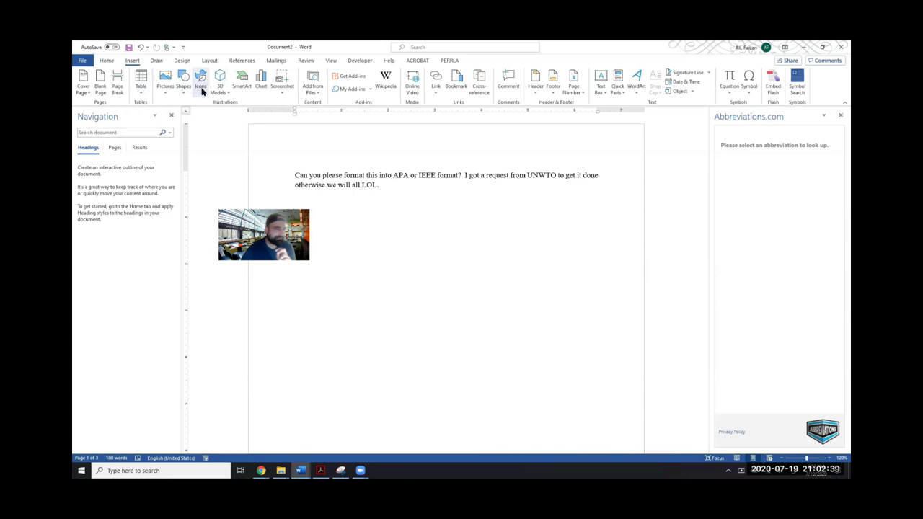
{"action": "left_click", "coordinate": [201, 85]}
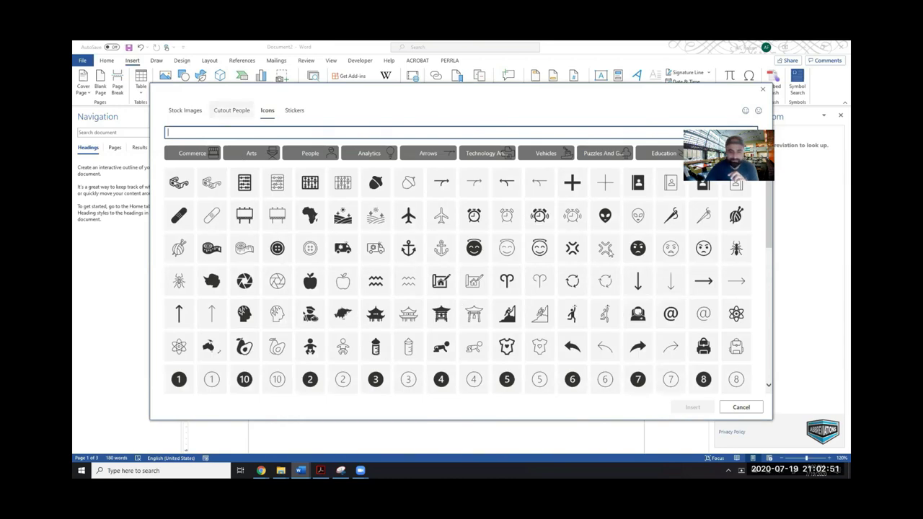
{"action": "left_click_drag", "start_coordinate": [769, 231], "coordinate": [771, 270]}
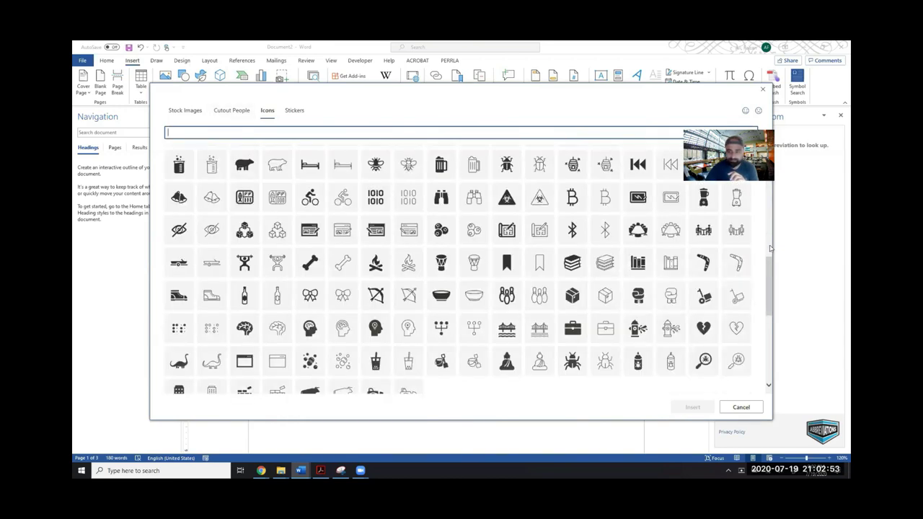
{"action": "left_click_drag", "start_coordinate": [770, 328], "coordinate": [770, 297]}
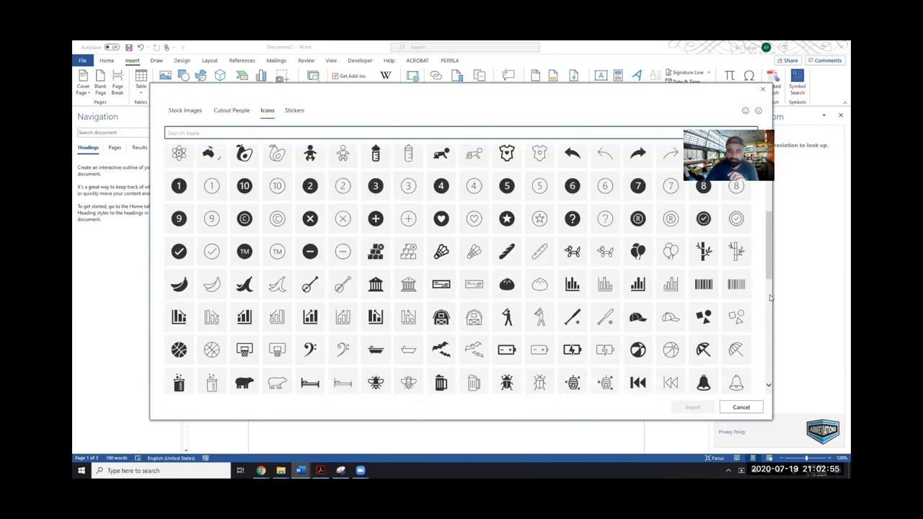
{"action": "scroll", "coordinate": [773, 213], "scroll_direction": "down", "scroll_amount": 3}
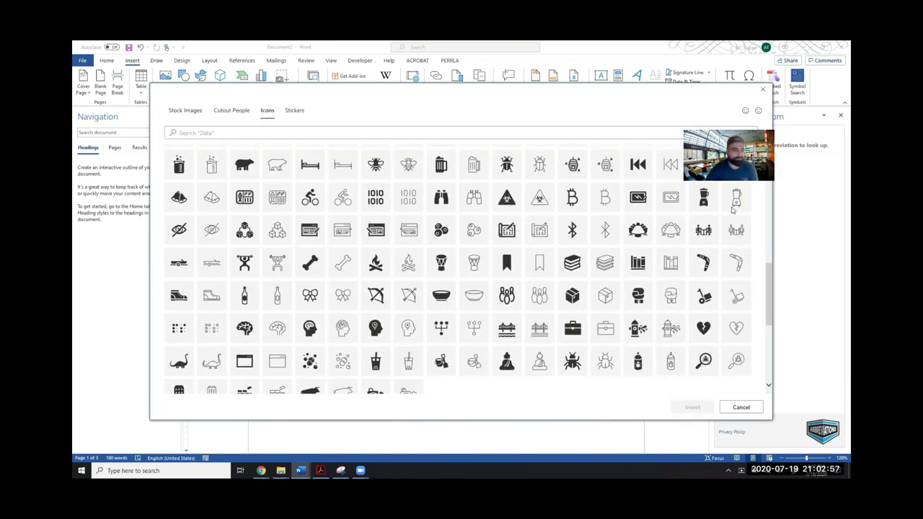
{"action": "scroll", "coordinate": [376, 252], "scroll_direction": "up", "scroll_amount": 3}
{"action": "scroll", "coordinate": [473, 219], "scroll_direction": "down", "scroll_amount": 1}
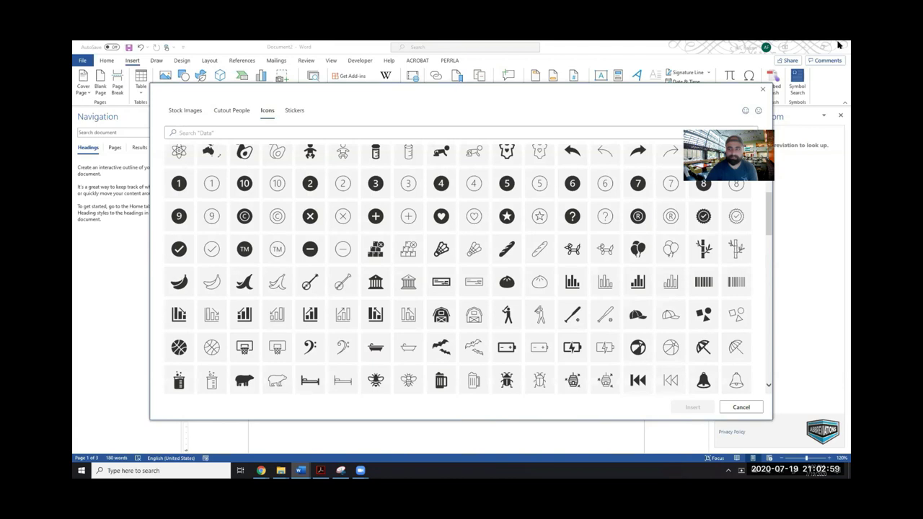
{"action": "left_click", "coordinate": [762, 92]}
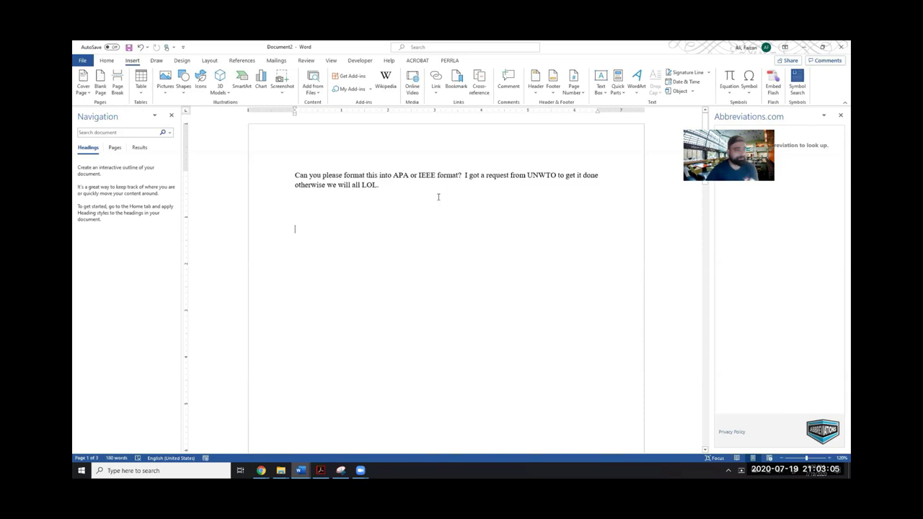
Search the Office Add-ins store for "symbol search" and add Symbol Search, agreeing to its license terms.
{"action": "left_click", "coordinate": [349, 76]}
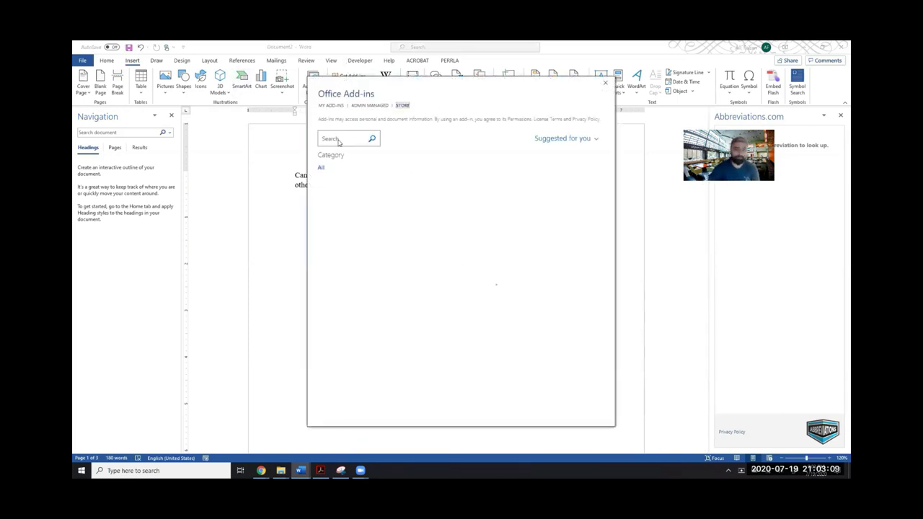
{"action": "left_click", "coordinate": [333, 139]}
{"action": "type", "text": "sy"}
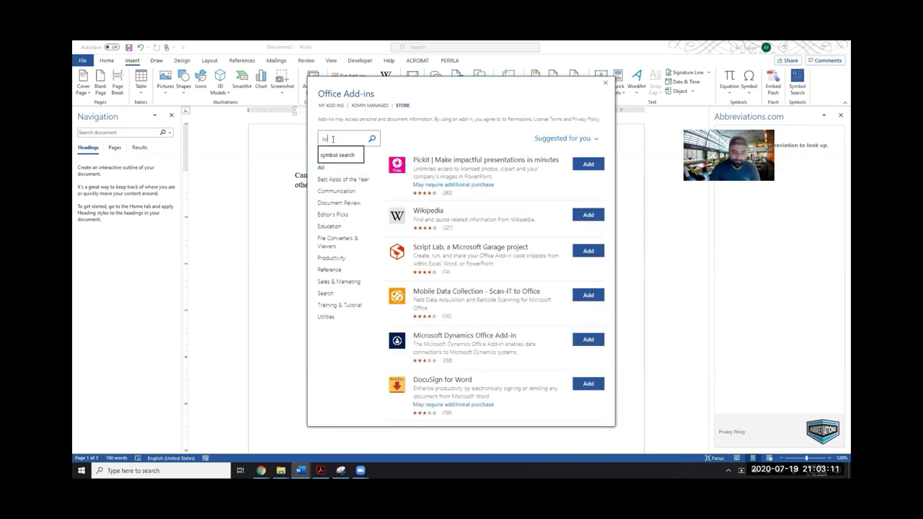
{"action": "type", "text": "mbol"}
{"action": "left_click", "coordinate": [337, 155]}
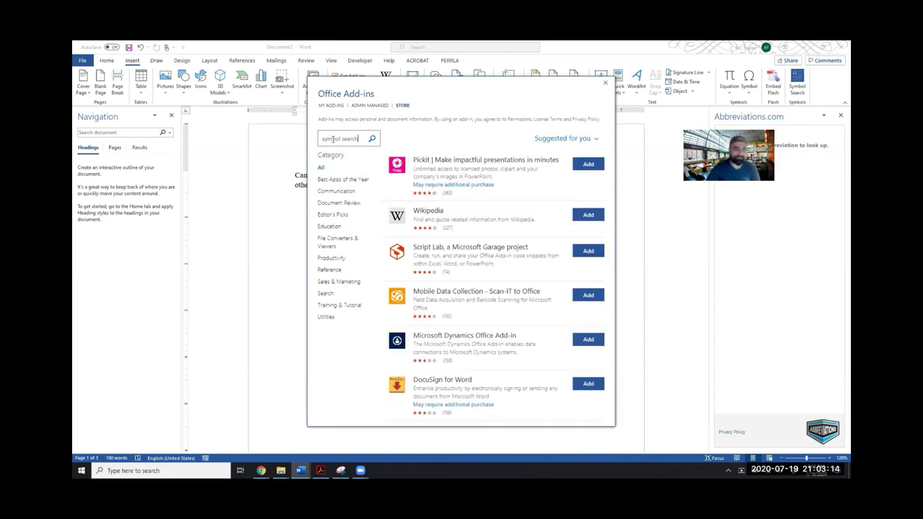
{"action": "left_click", "coordinate": [373, 140]}
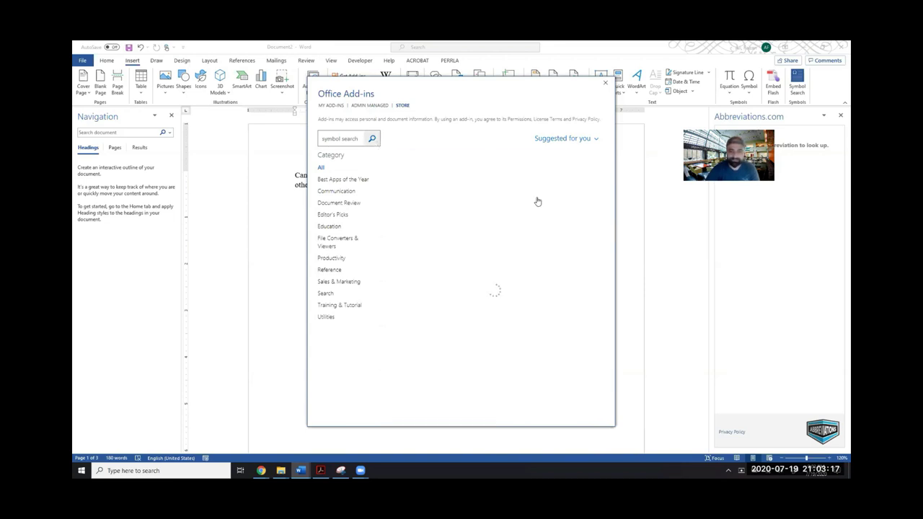
{"action": "left_click", "coordinate": [590, 165]}
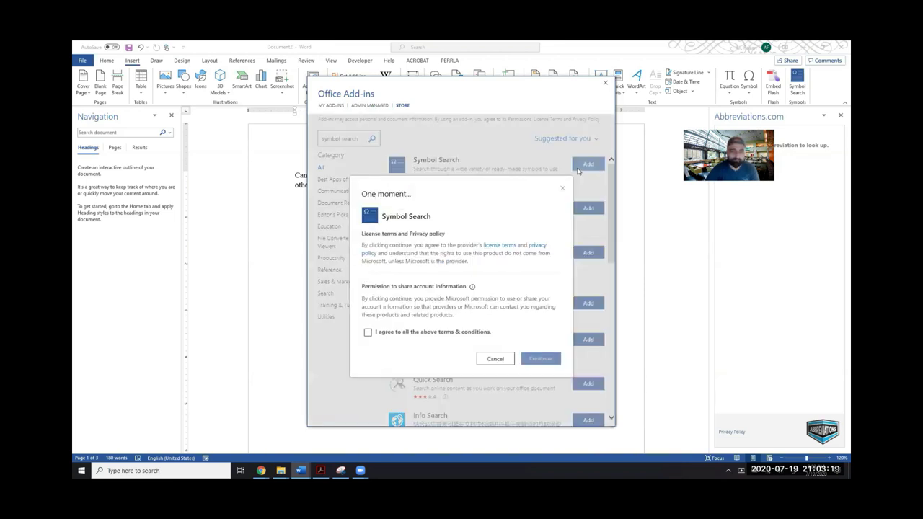
{"action": "left_click", "coordinate": [412, 333]}
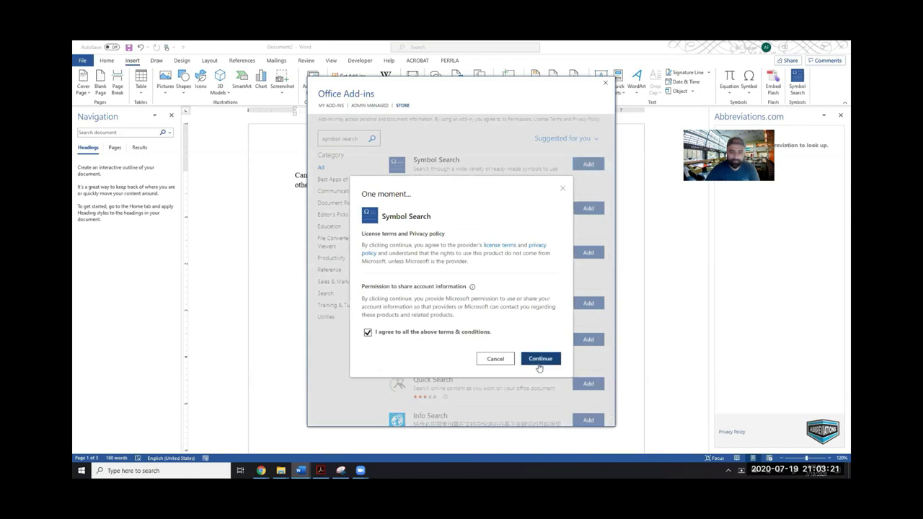
{"action": "left_click", "coordinate": [540, 359]}
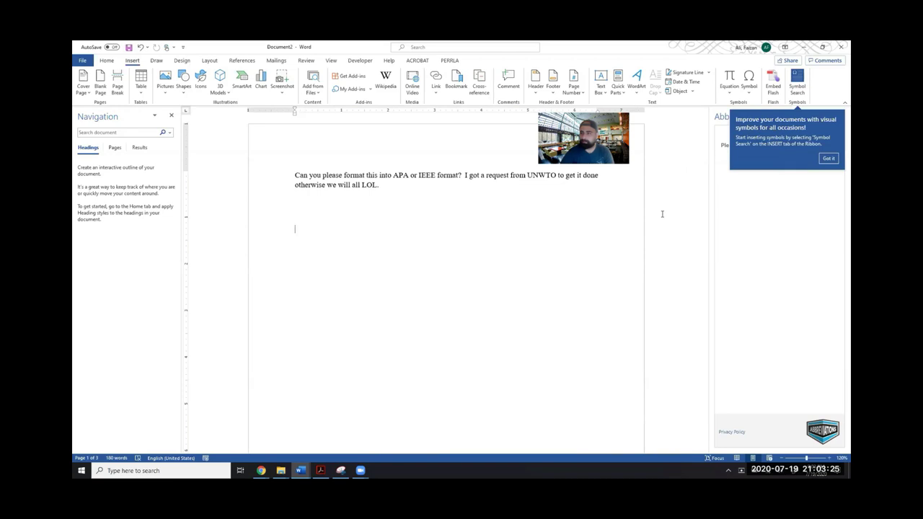
Open Symbol Search in place of the Abbreviations.com add-in and search its symbols for "camera".
{"action": "left_click", "coordinate": [798, 88]}
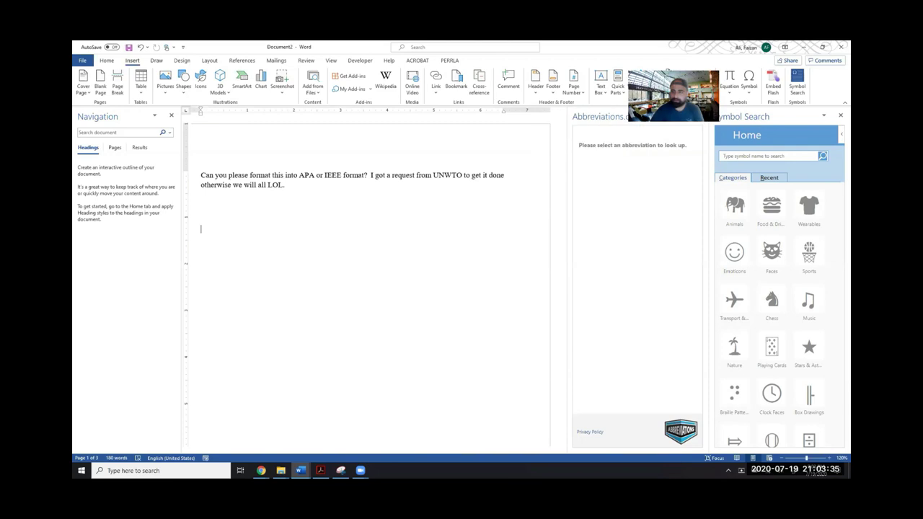
{"action": "left_click", "coordinate": [697, 116]}
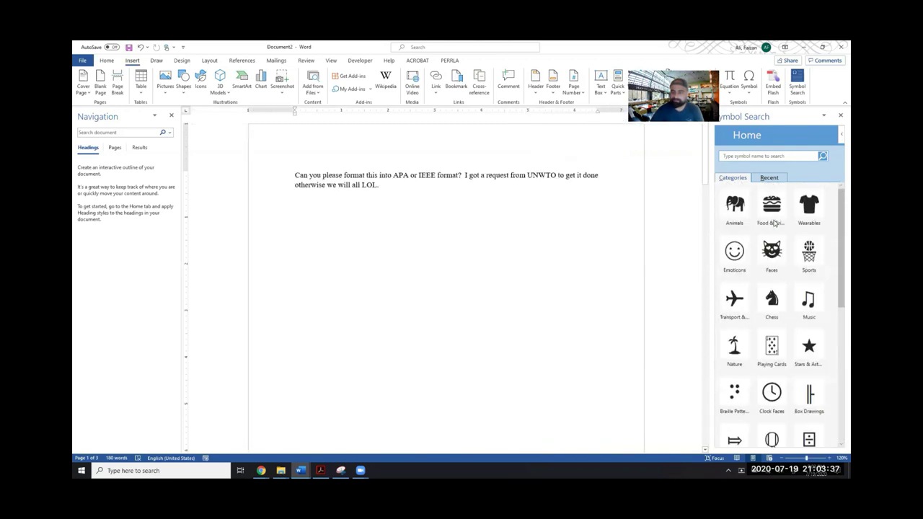
{"action": "left_click", "coordinate": [769, 178]}
{"action": "left_click", "coordinate": [733, 177]}
{"action": "left_click", "coordinate": [753, 155]}
{"action": "type", "text": "camera"}
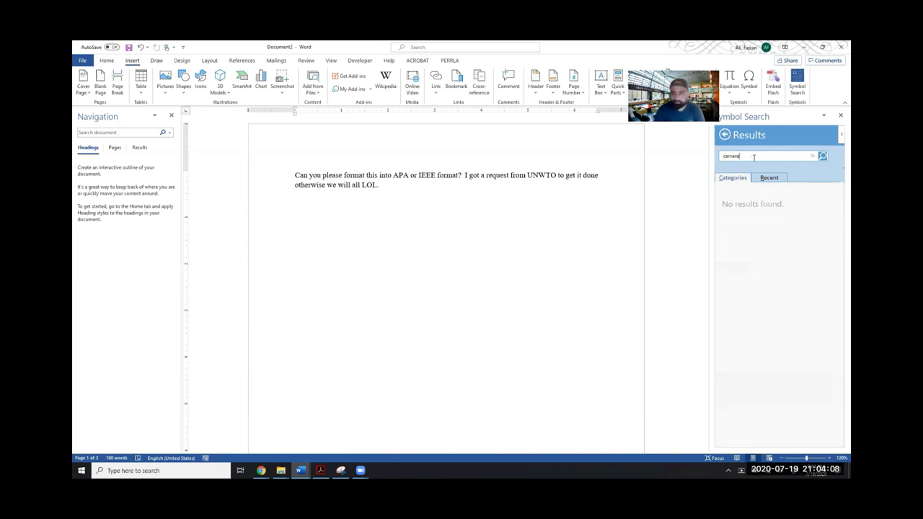
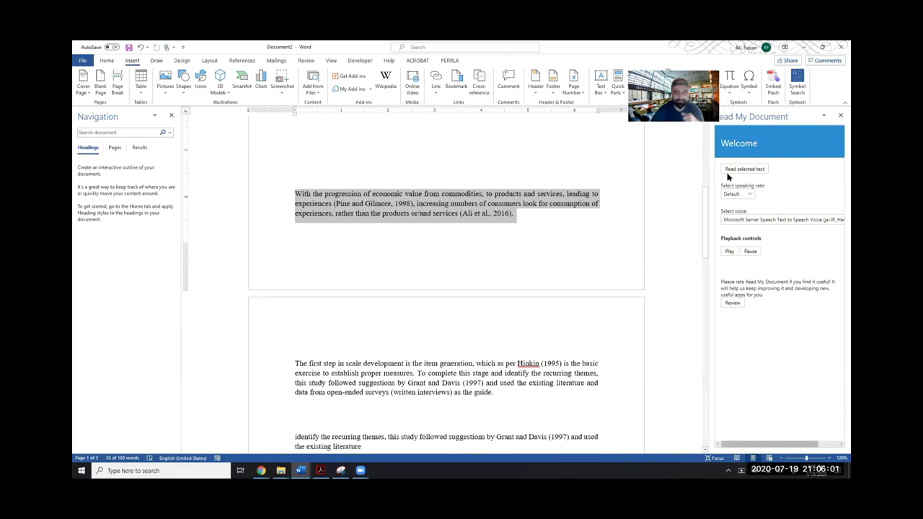
Set the speaking rate to Default and the voice to Autodetect in Read My Document, and deselect the paragraph.
{"action": "left_click", "coordinate": [747, 195]}
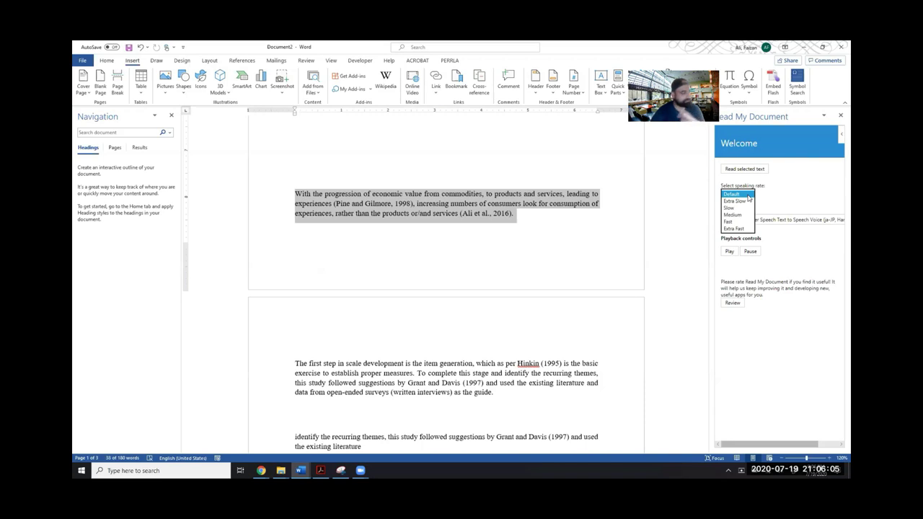
{"action": "left_click", "coordinate": [732, 194]}
{"action": "left_click", "coordinate": [819, 220]}
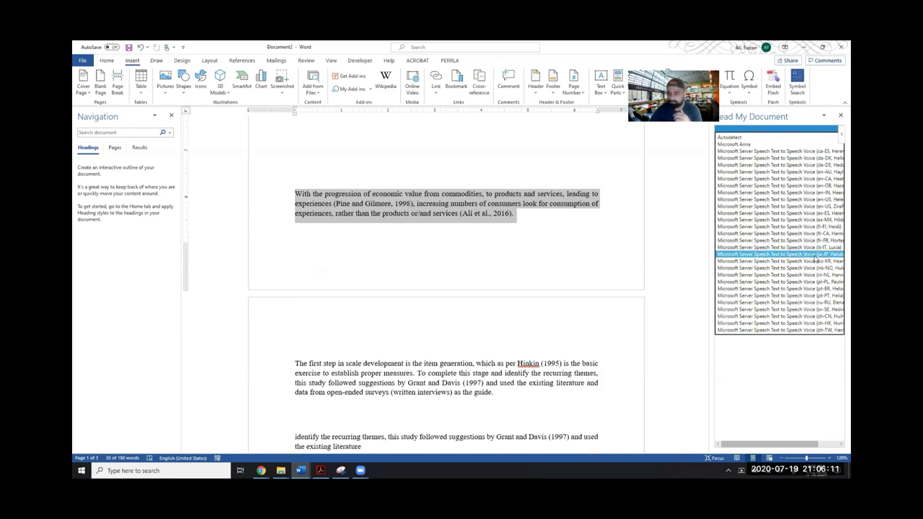
{"action": "left_click", "coordinate": [753, 145]}
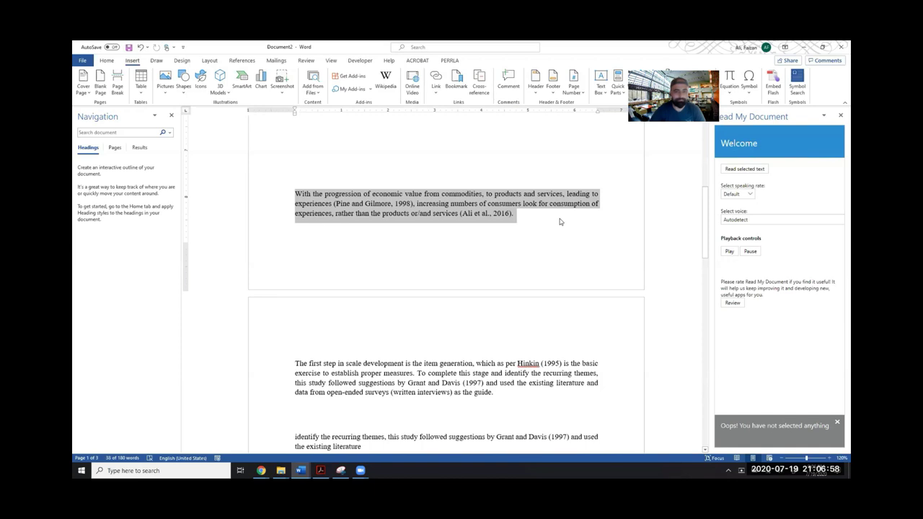
{"action": "left_click", "coordinate": [527, 218]}
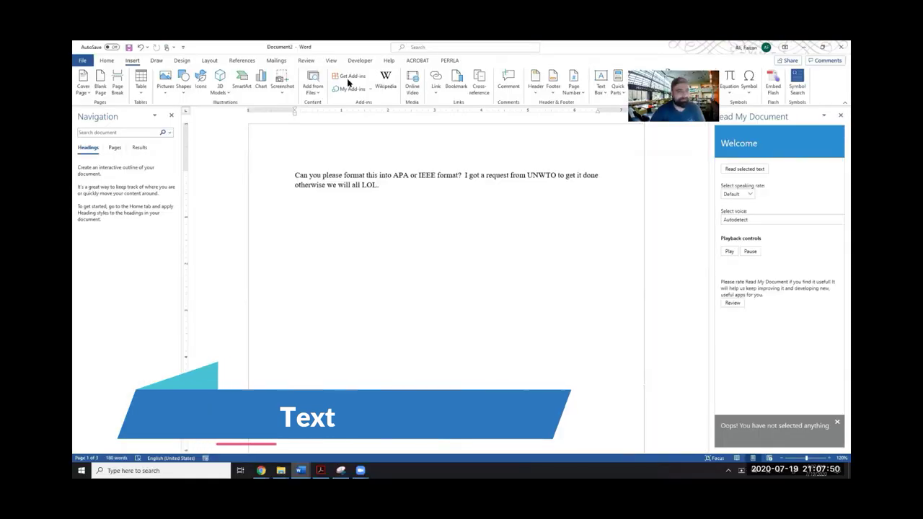
Search the Office Add-ins store for "sticky text" and add Sticky Text, accepting its license terms.
{"action": "left_click", "coordinate": [353, 77]}
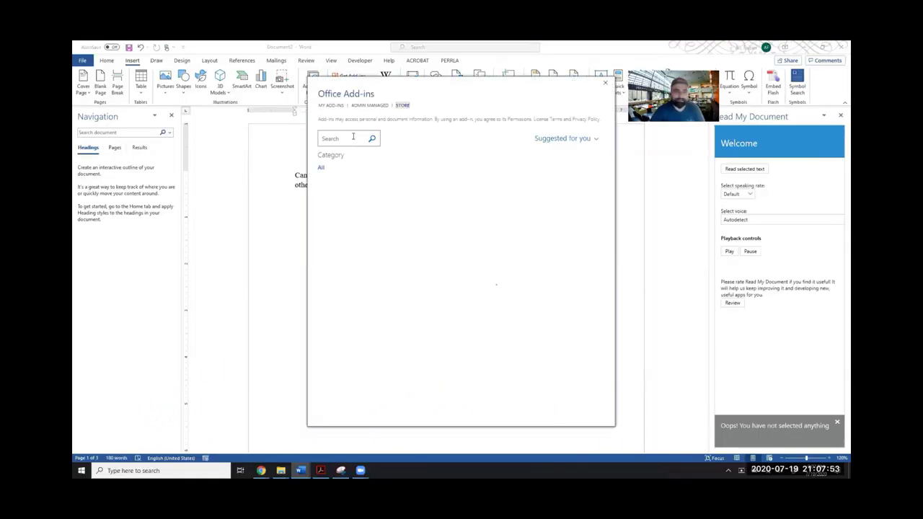
{"action": "left_click", "coordinate": [340, 139]}
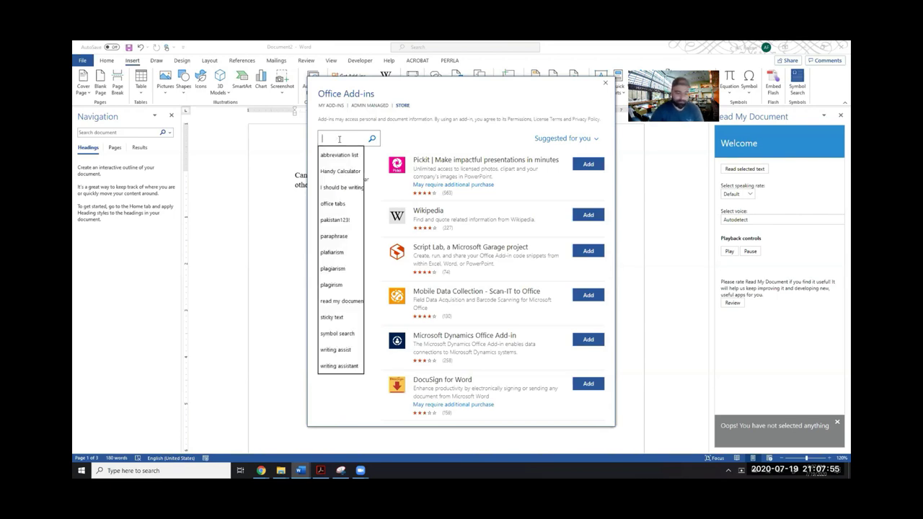
{"action": "type", "text": "stick"}
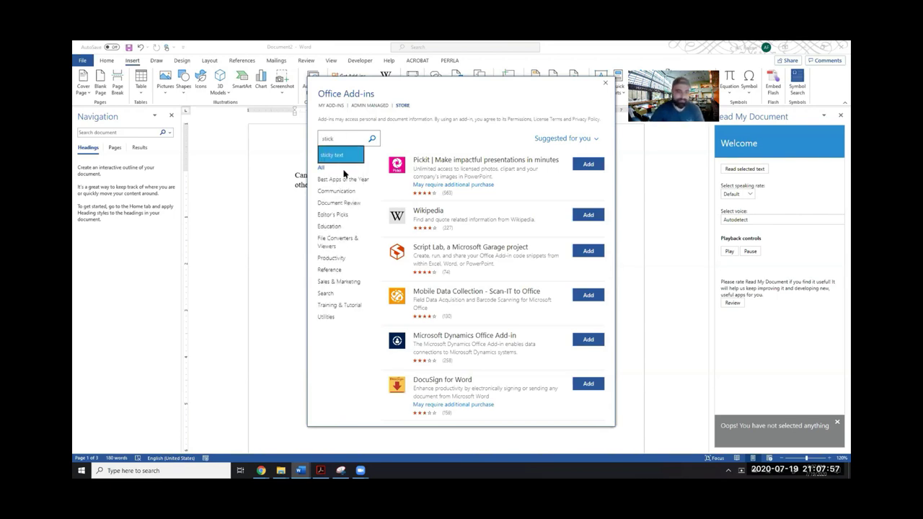
{"action": "key", "text": "Return"}
{"action": "left_click", "coordinate": [372, 139]}
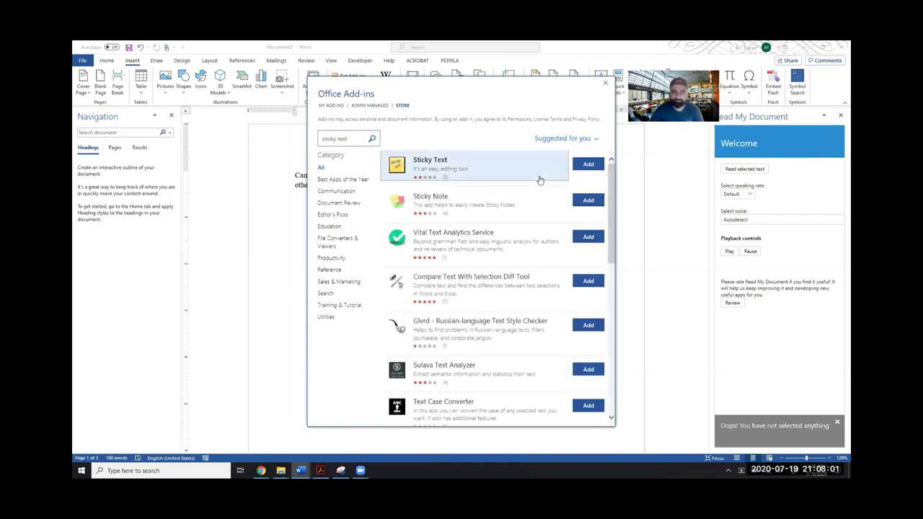
{"action": "left_click", "coordinate": [589, 166]}
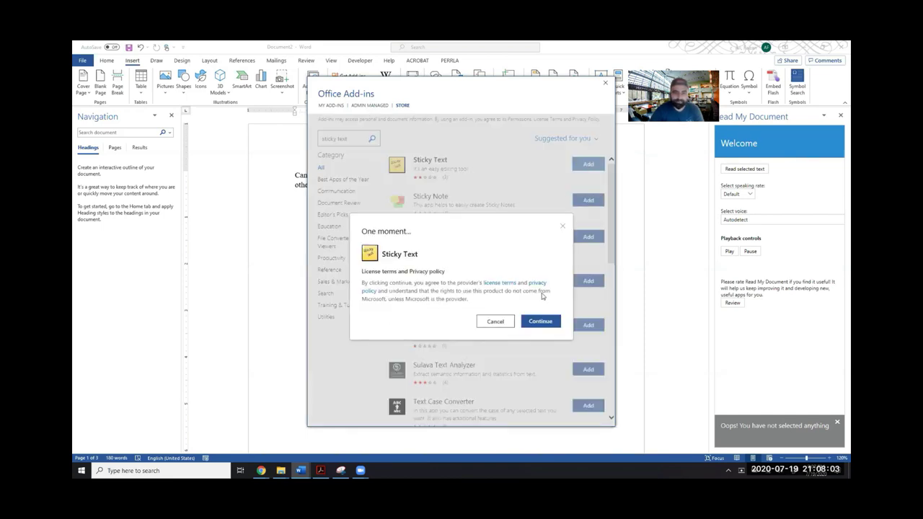
{"action": "left_click", "coordinate": [540, 321]}
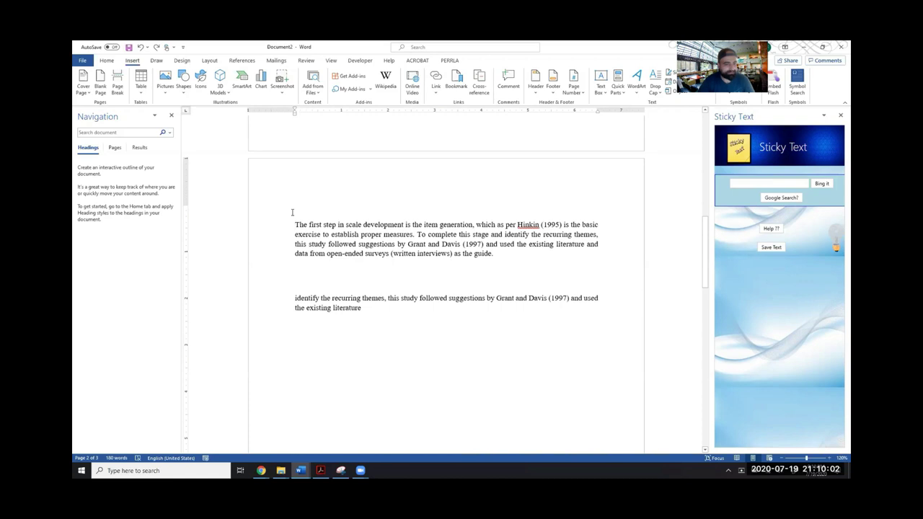
Save "The first step in scale development" and "is the basic exercise to establish" from the scale development paragraph as separate Sticky Text snippets.
{"action": "left_click_drag", "start_coordinate": [337, 225], "coordinate": [397, 230]}
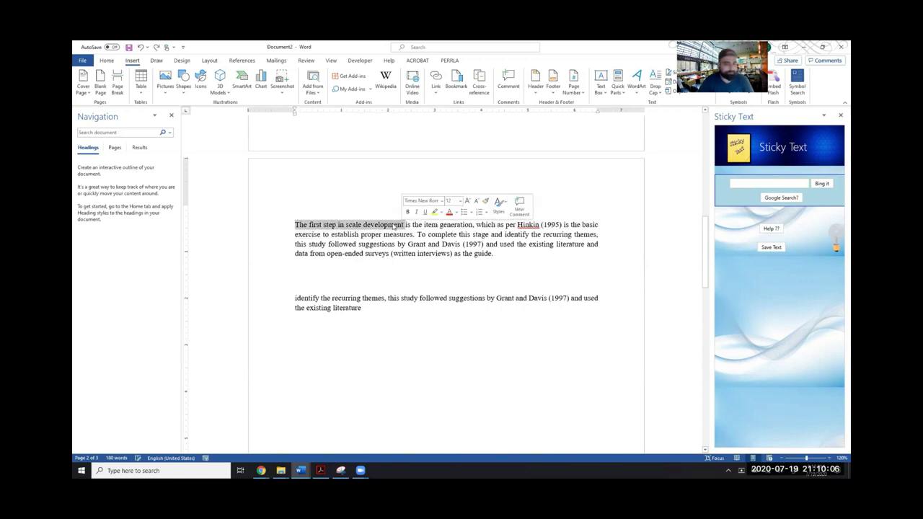
{"action": "left_click", "coordinate": [770, 247]}
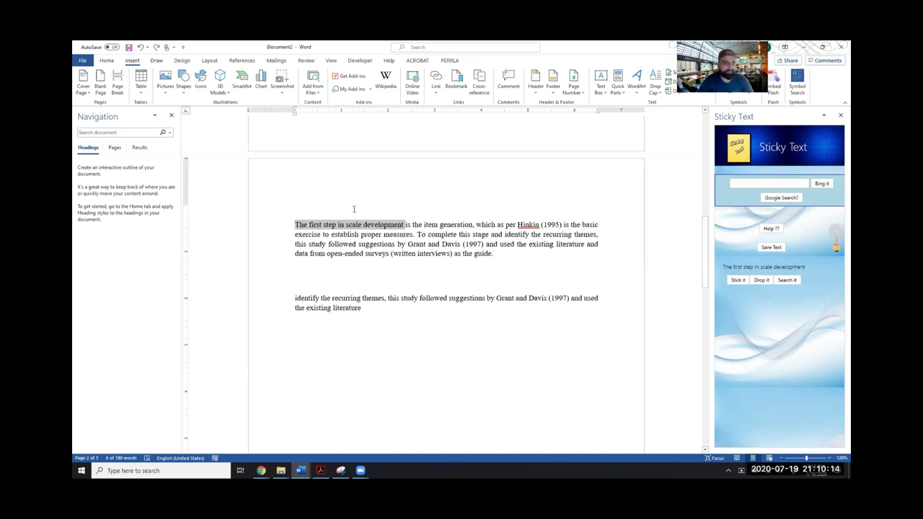
{"action": "left_click", "coordinate": [312, 234]}
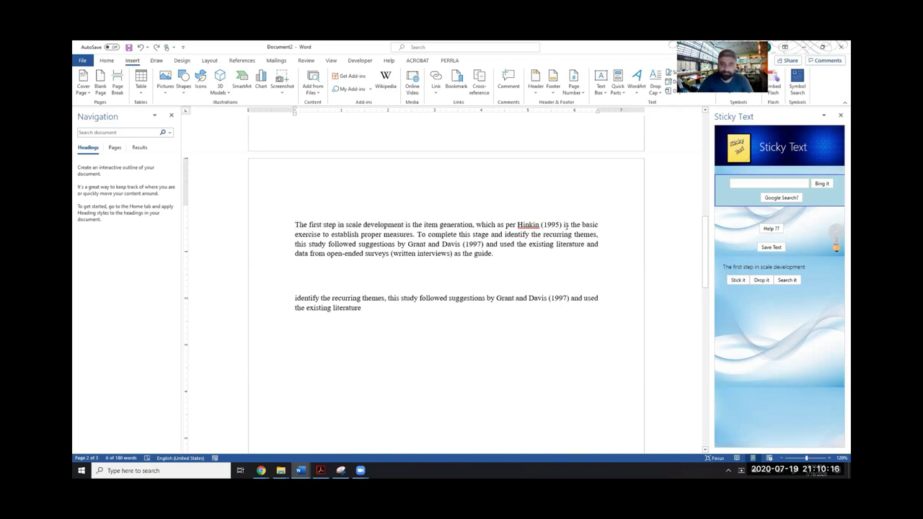
{"action": "left_click_drag", "start_coordinate": [425, 212], "coordinate": [474, 219]}
{"action": "left_click", "coordinate": [604, 229]}
{"action": "left_click_drag", "start_coordinate": [565, 224], "coordinate": [360, 234]}
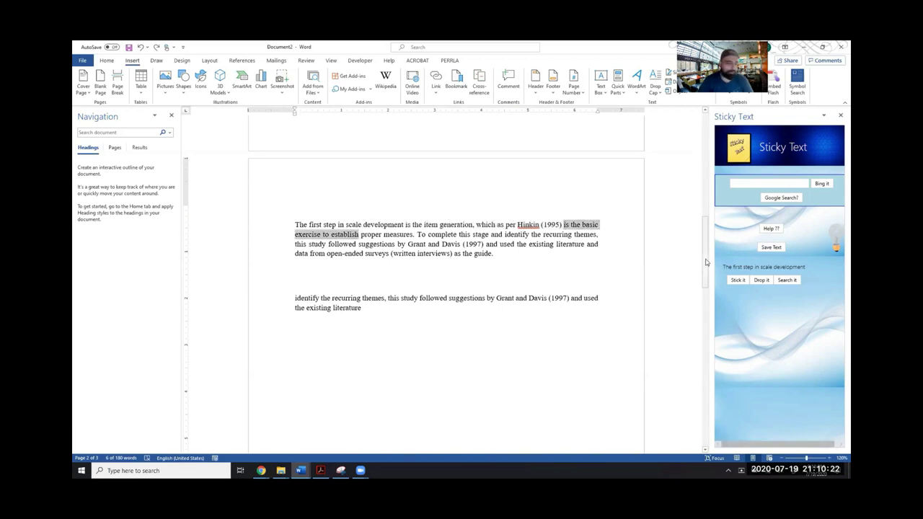
{"action": "left_click", "coordinate": [770, 247]}
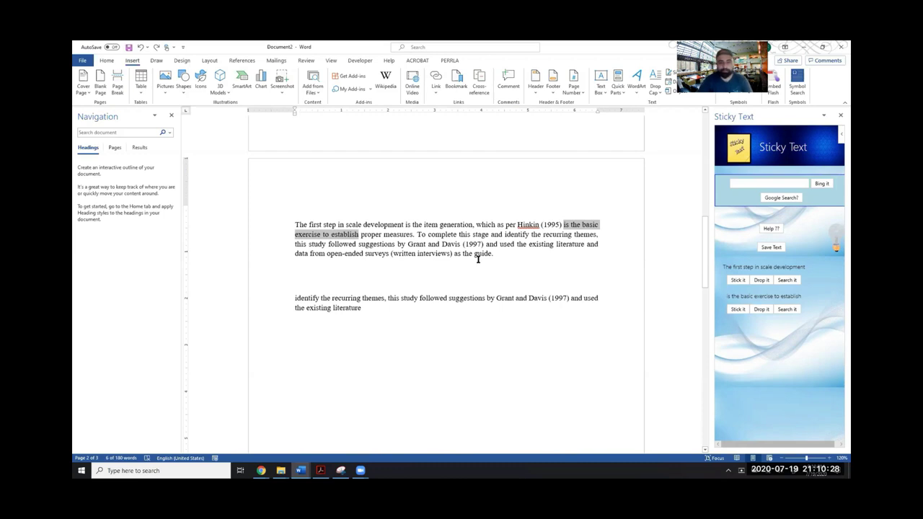
Save "used the existing literature" from the scale development paragraph as another Sticky Text snippet and deselect the phrase.
{"action": "left_click", "coordinate": [526, 246]}
{"action": "left_click_drag", "start_coordinate": [500, 246], "coordinate": [580, 245]}
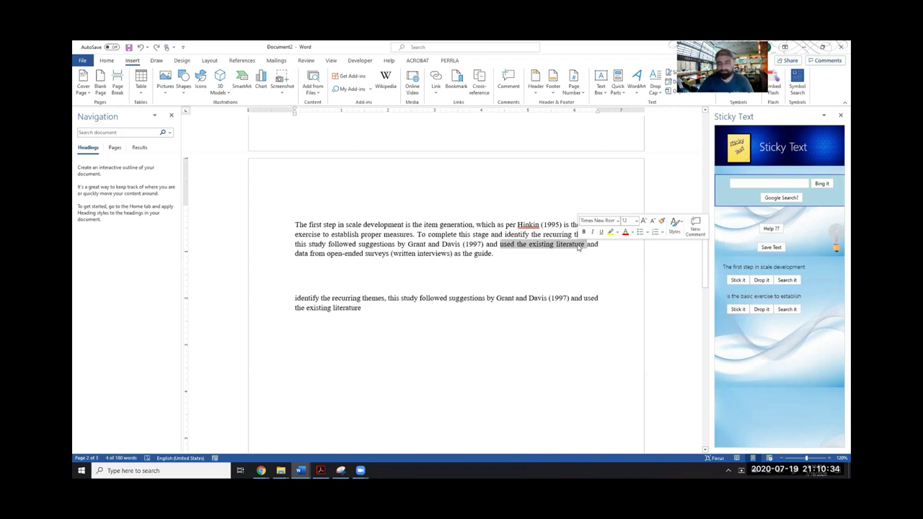
{"action": "left_click", "coordinate": [769, 247]}
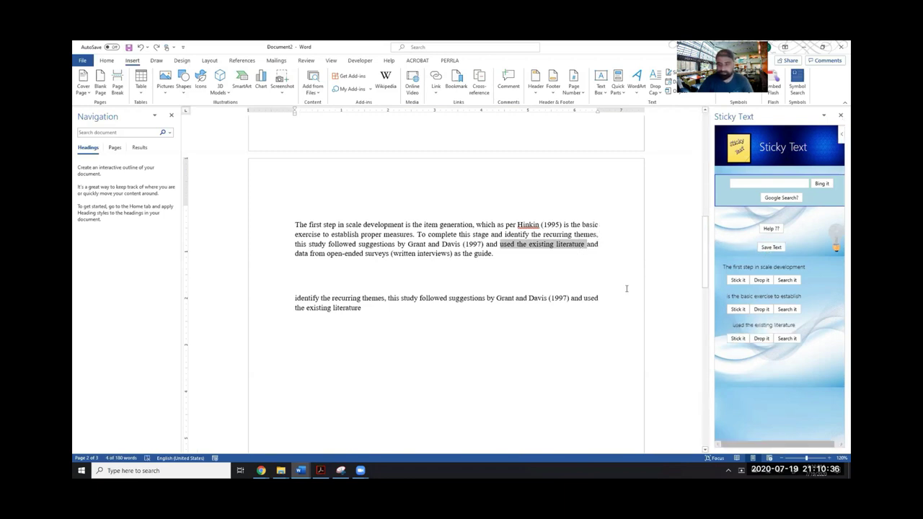
{"action": "left_click", "coordinate": [548, 273]}
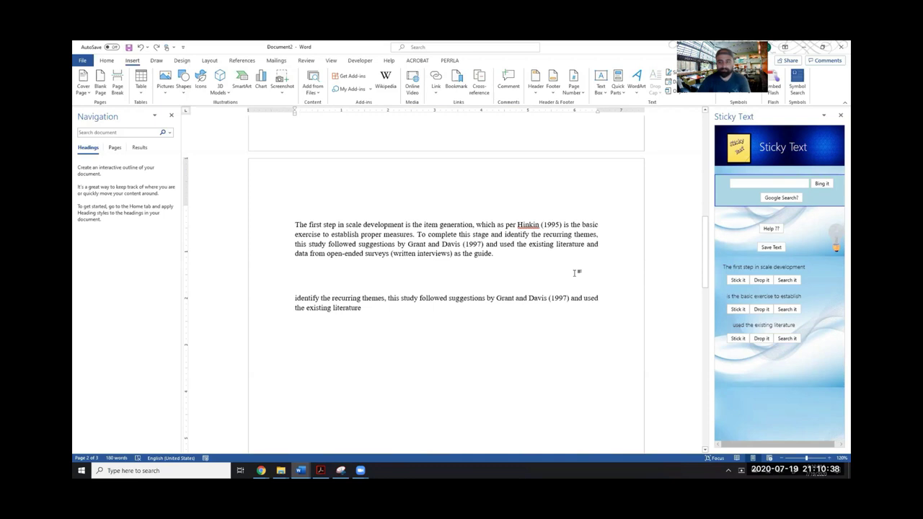
End the "identify the recurring themes" paragraph with a period and start a new line below it.
{"action": "left_click", "coordinate": [362, 308]}
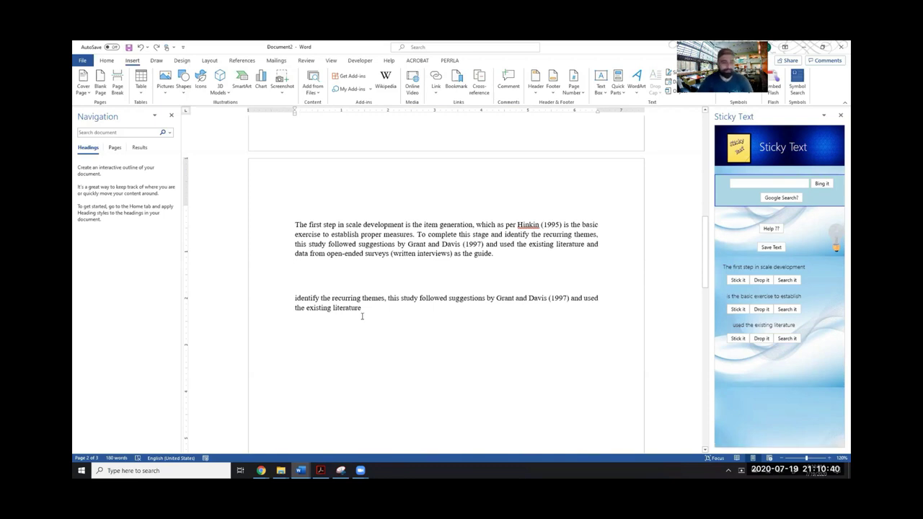
{"action": "type", "text": "."}
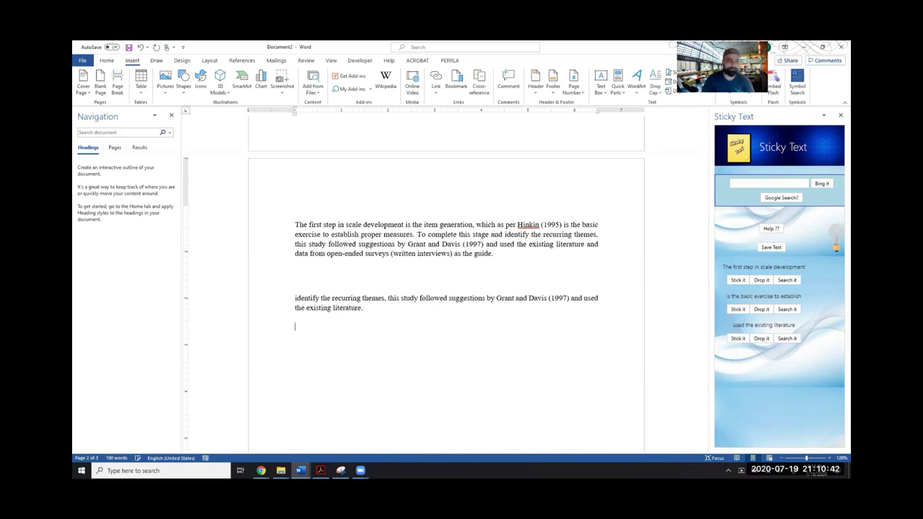
{"action": "key", "text": "Return"}
Insert the three saved Sticky Text snippets one after another on the new line to form one sentence.
{"action": "scroll", "coordinate": [410, 298], "scroll_direction": "down", "scroll_amount": 1}
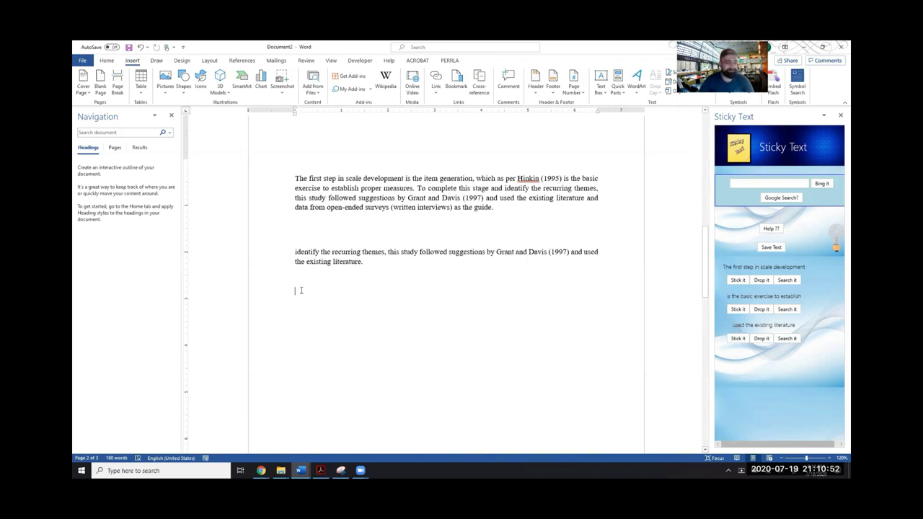
{"action": "left_click", "coordinate": [737, 280]}
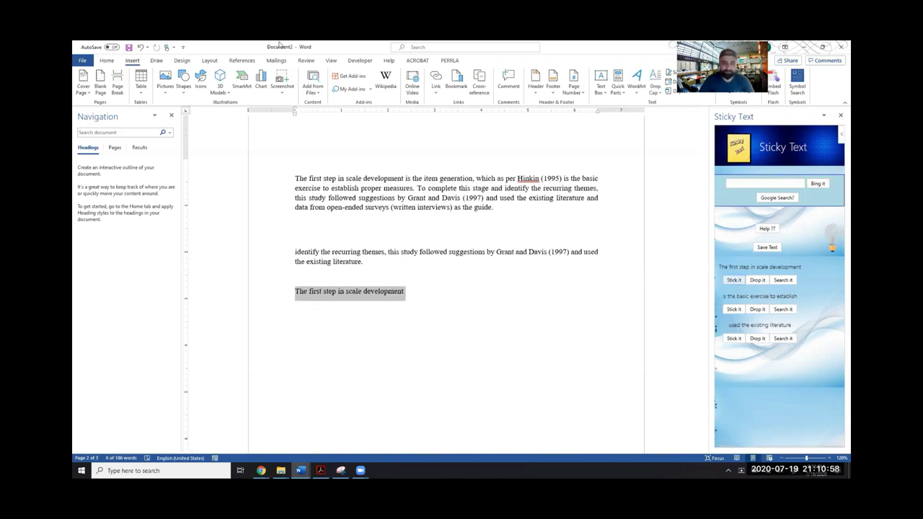
{"action": "left_click", "coordinate": [405, 293]}
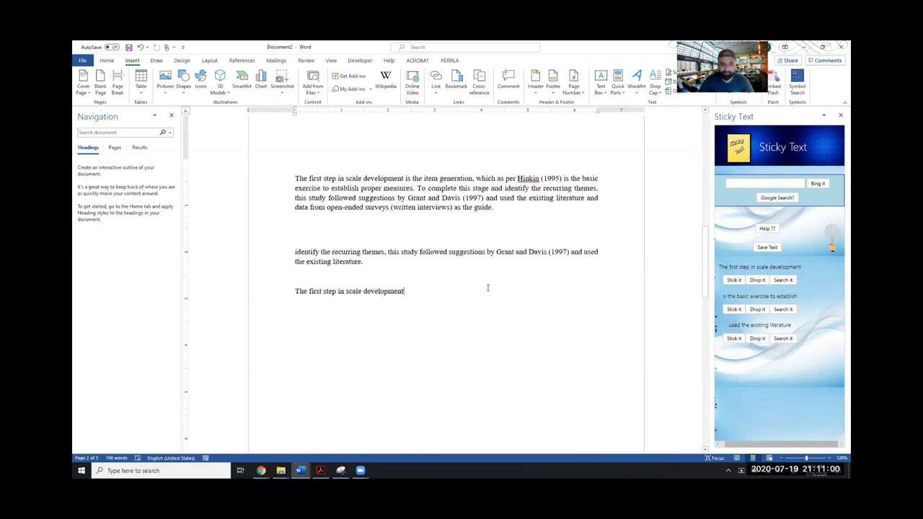
{"action": "left_click", "coordinate": [732, 309]}
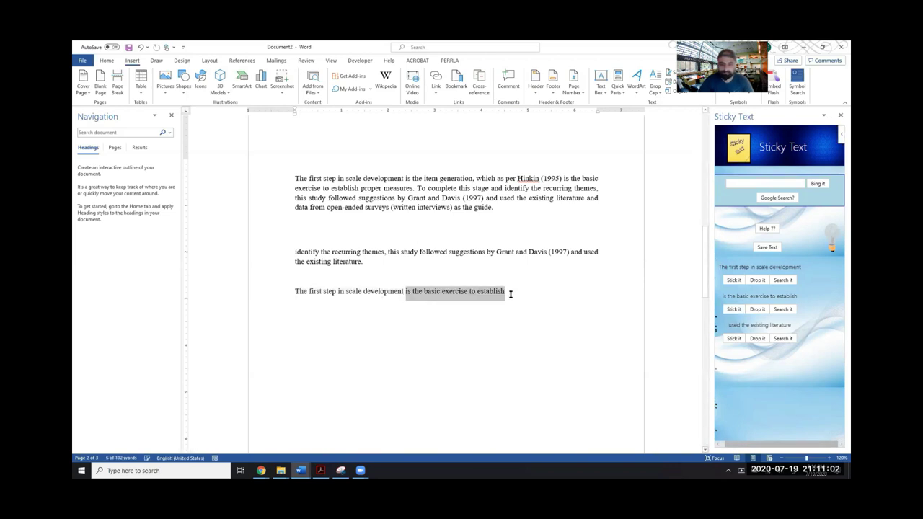
{"action": "left_click", "coordinate": [508, 291]}
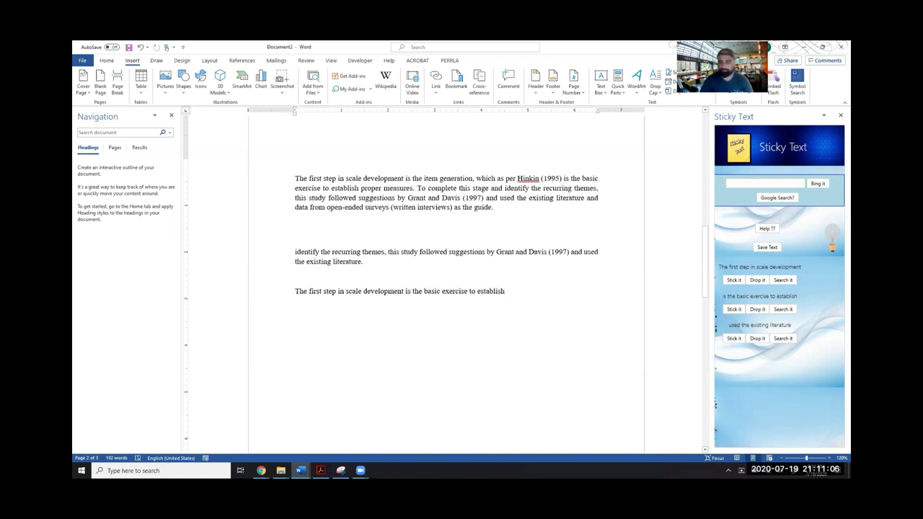
{"action": "left_click", "coordinate": [732, 338]}
{"action": "left_click", "coordinate": [522, 295]}
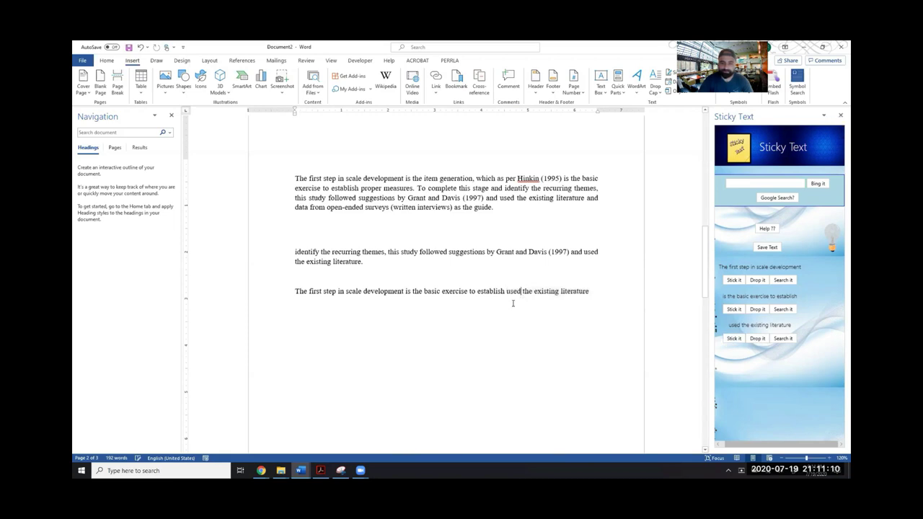
Delete the word "used" between "establish" and "the existing literature" in the assembled sentence.
{"action": "double_click", "coordinate": [513, 292]}
{"action": "key", "text": "BackSpace"}
{"action": "key", "text": "Delete"}
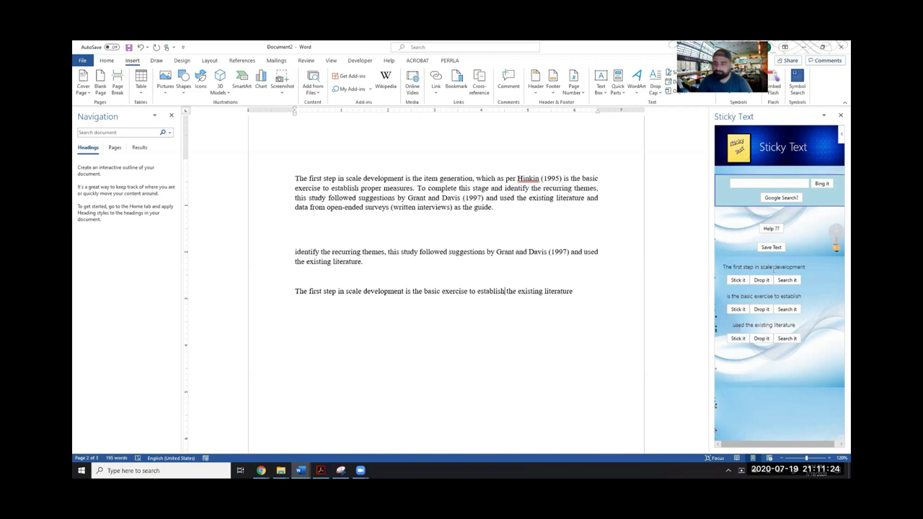
Search Google for the Sticky Text snippet "The first step in scale development" and return to Document2.
{"action": "left_click", "coordinate": [794, 284]}
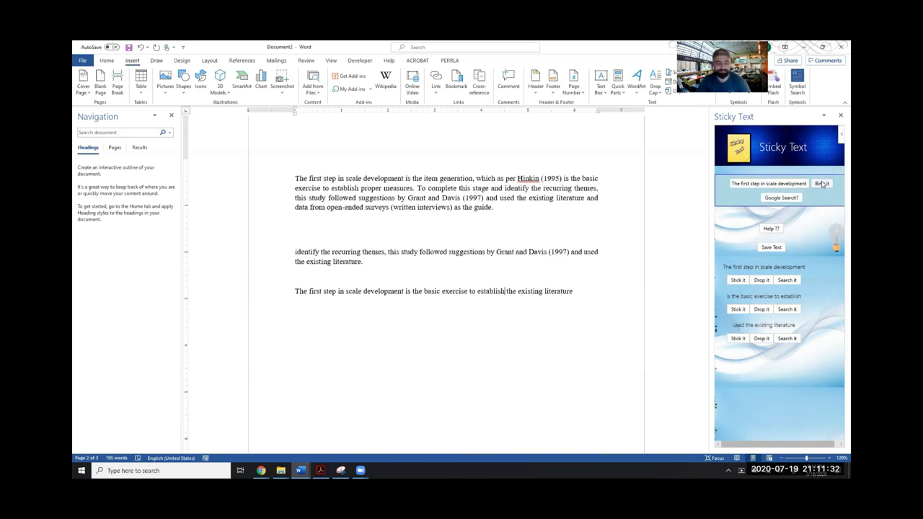
{"action": "left_click", "coordinate": [786, 199]}
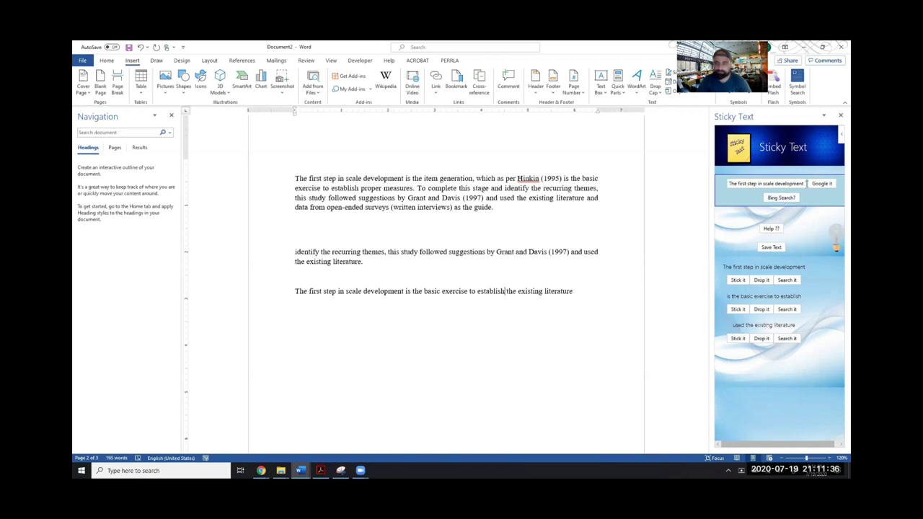
{"action": "left_click", "coordinate": [821, 185]}
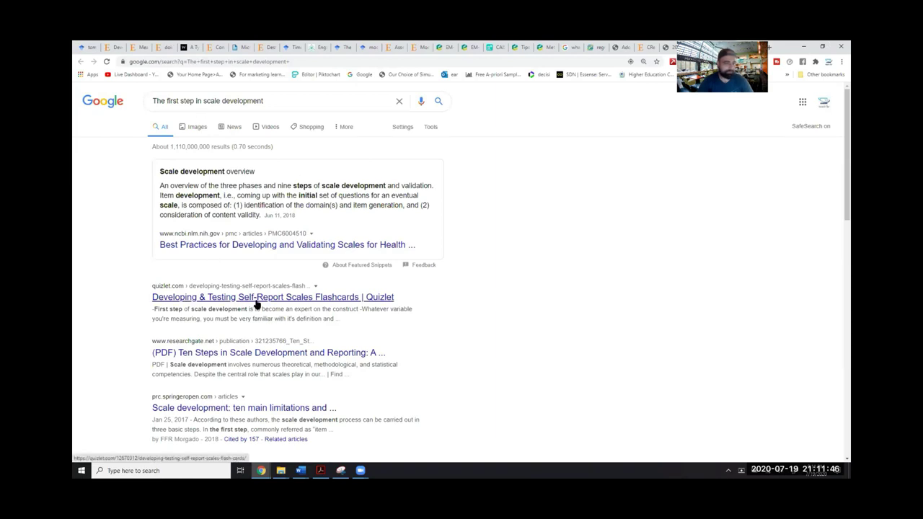
{"action": "mouse_move", "coordinate": [300, 470]}
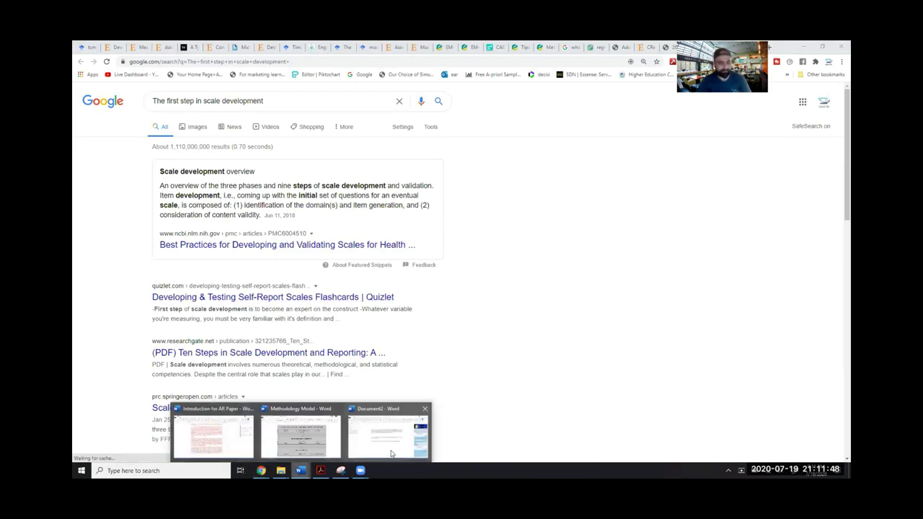
{"action": "left_click", "coordinate": [392, 453]}
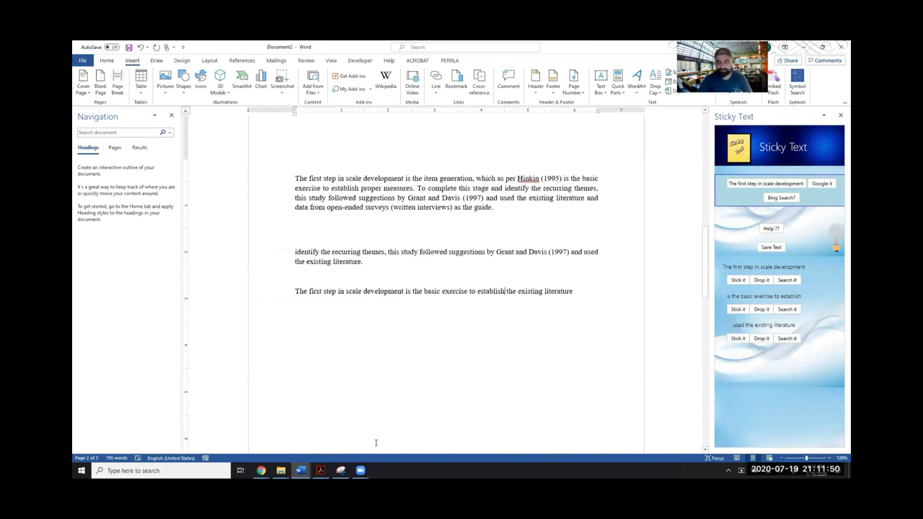
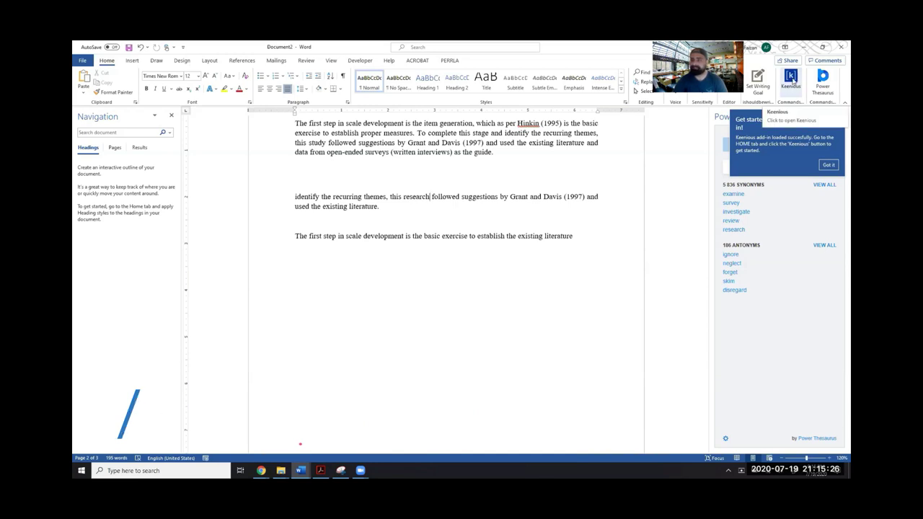
Open the Keenious add-in and close Power Thesaurus.
{"action": "left_click", "coordinate": [792, 81]}
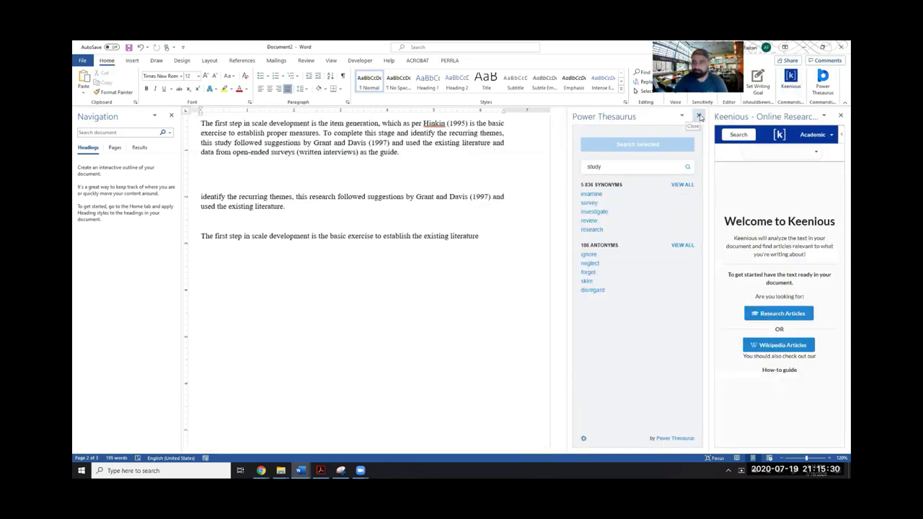
{"action": "left_click", "coordinate": [699, 116]}
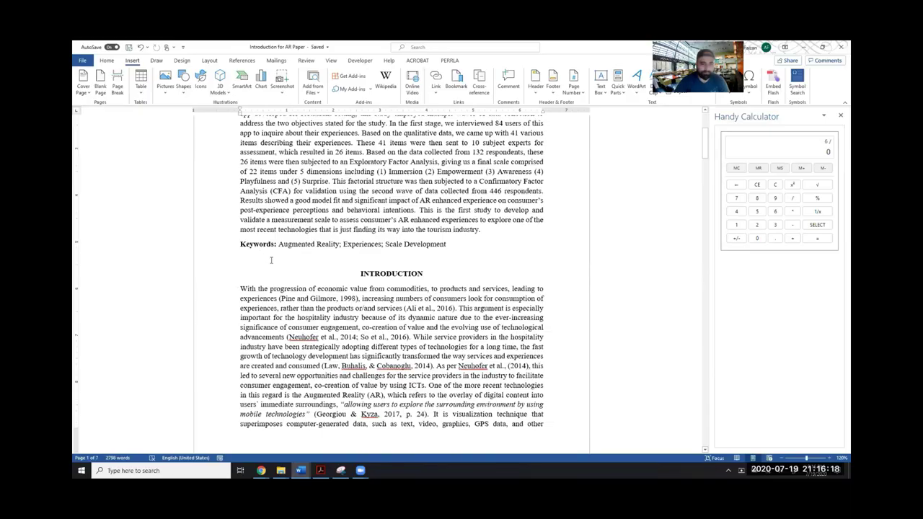
Copy the first two sentences of the abstract in "Introduction for AR Paper" into Document2.
{"action": "scroll", "coordinate": [271, 260], "scroll_direction": "up", "scroll_amount": 4}
{"action": "left_click_drag", "start_coordinate": [234, 154], "coordinate": [448, 173]}
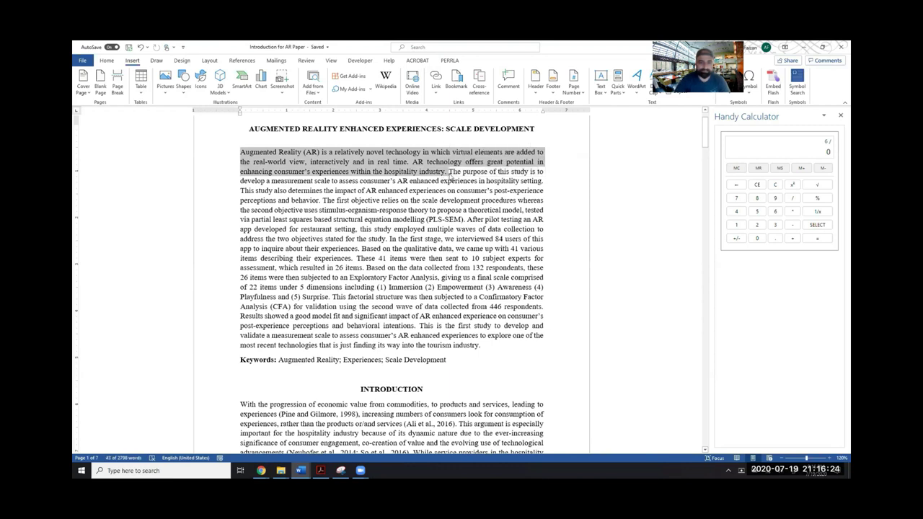
{"action": "key", "text": "ctrl+c"}
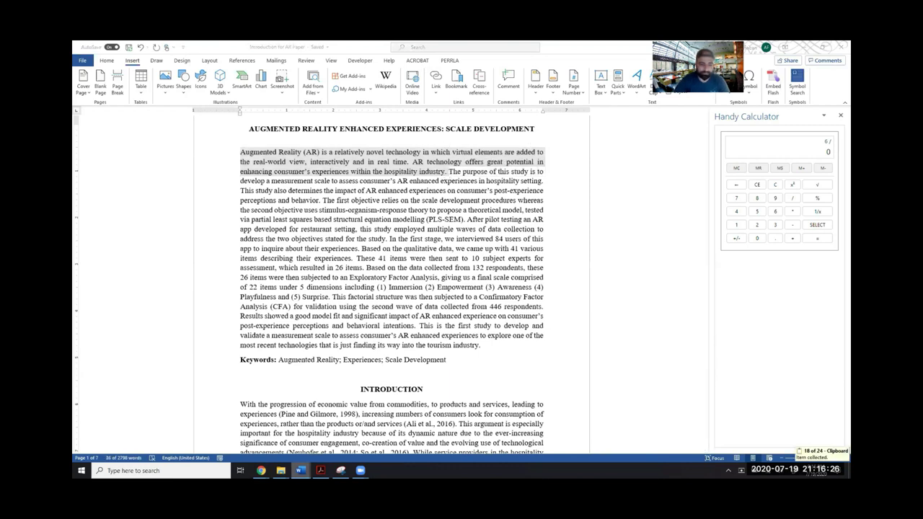
{"action": "mouse_move", "coordinate": [300, 470]}
{"action": "left_click", "coordinate": [368, 440]}
{"action": "key", "text": "ctrl+v"}
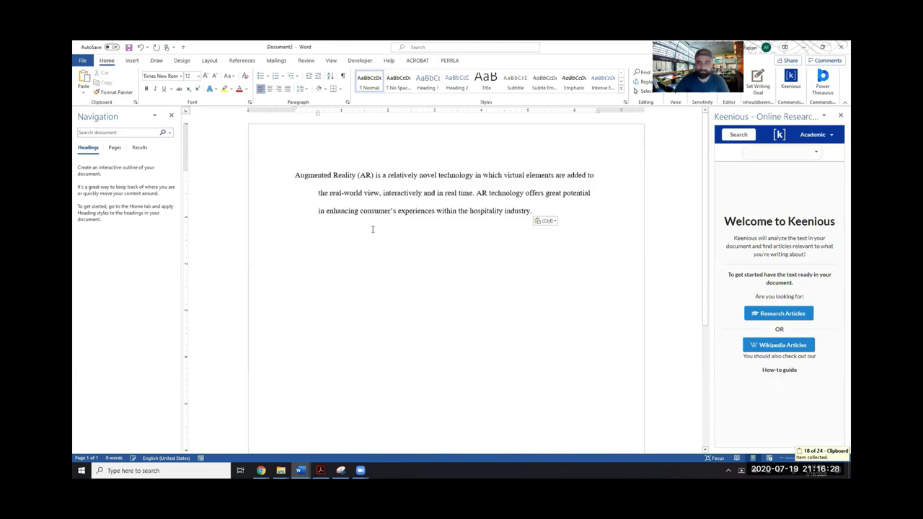
Search Keenious for research articles related to the document's text, and examine the listed articles and available source types.
{"action": "left_click", "coordinate": [777, 315]}
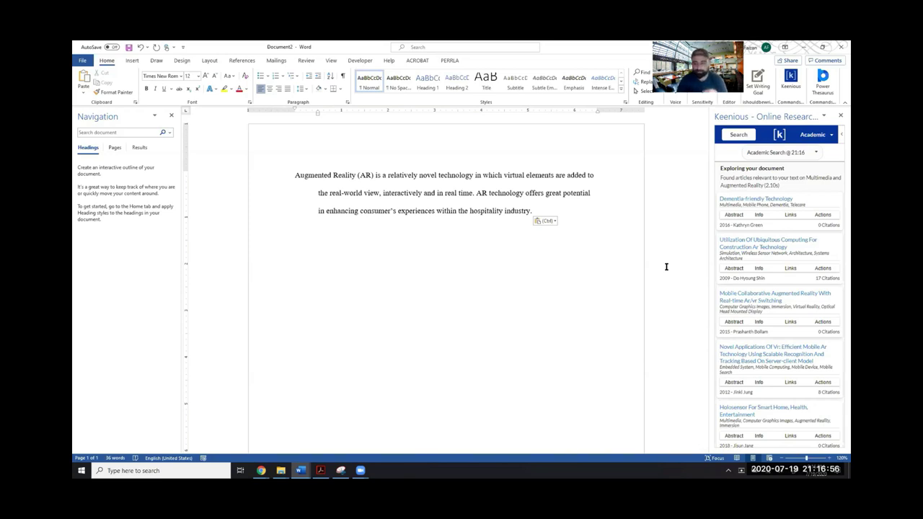
{"action": "scroll", "coordinate": [760, 326], "scroll_direction": "down", "scroll_amount": 2}
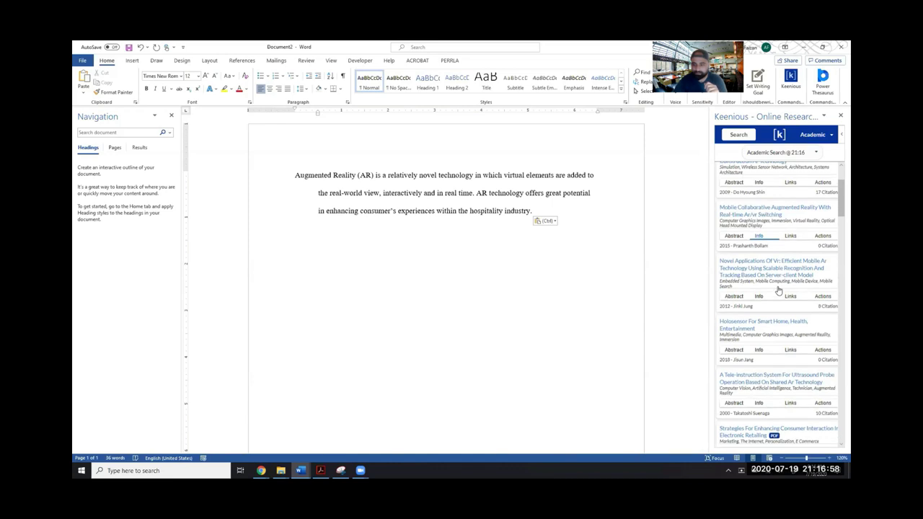
{"action": "scroll", "coordinate": [760, 327], "scroll_direction": "down", "scroll_amount": 2}
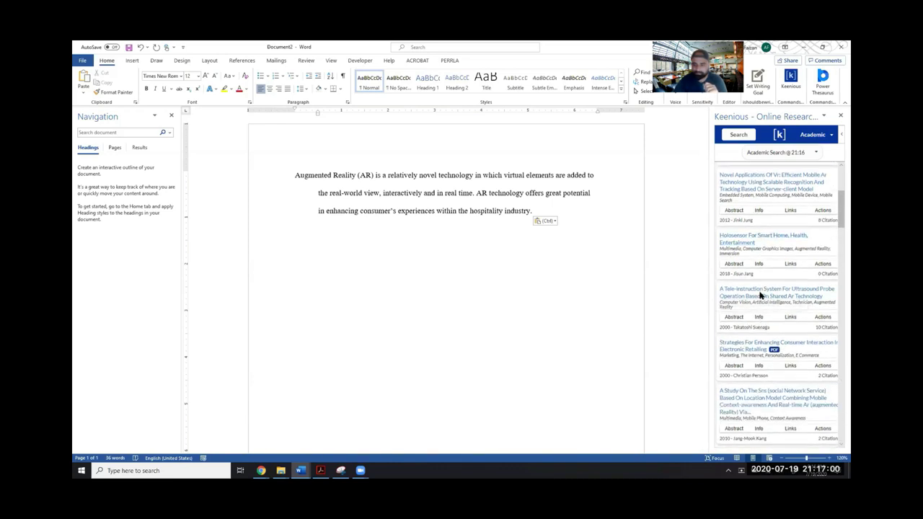
{"action": "scroll", "coordinate": [760, 296], "scroll_direction": "down", "scroll_amount": 1}
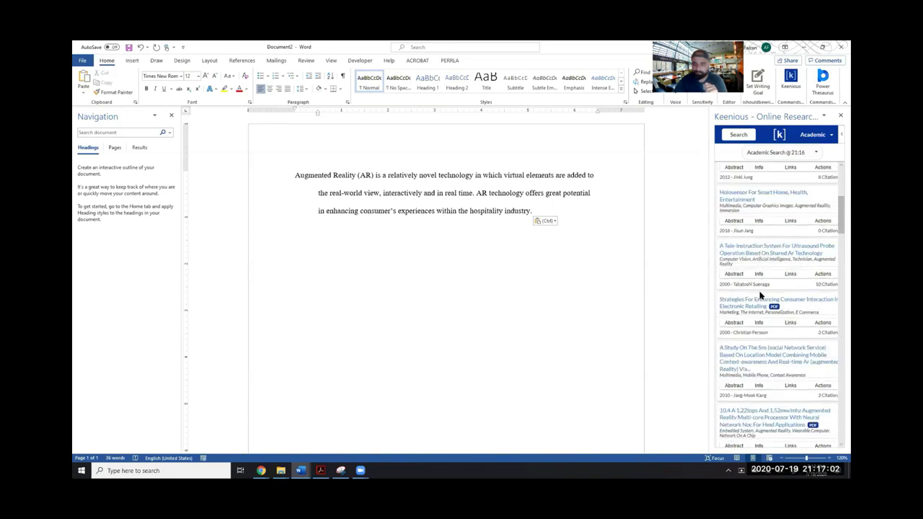
{"action": "scroll", "coordinate": [760, 296], "scroll_direction": "down", "scroll_amount": 1}
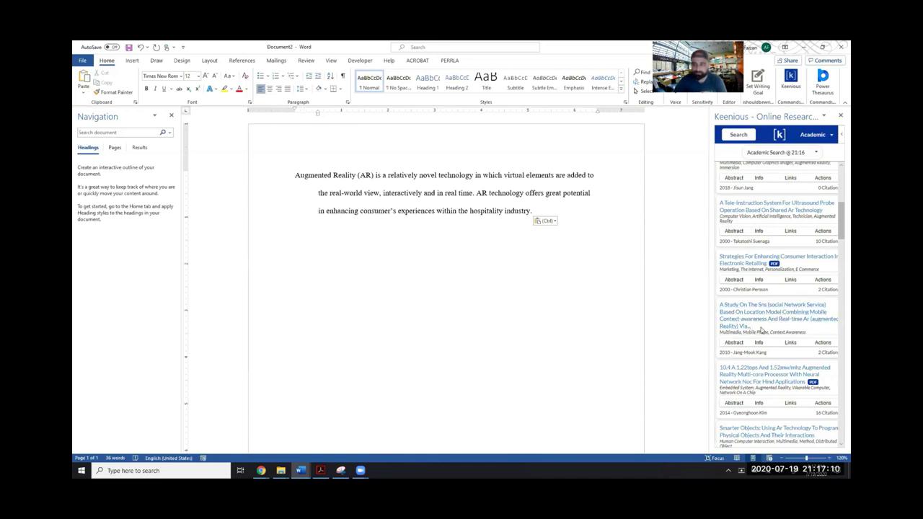
{"action": "scroll", "coordinate": [761, 324], "scroll_direction": "up", "scroll_amount": 6}
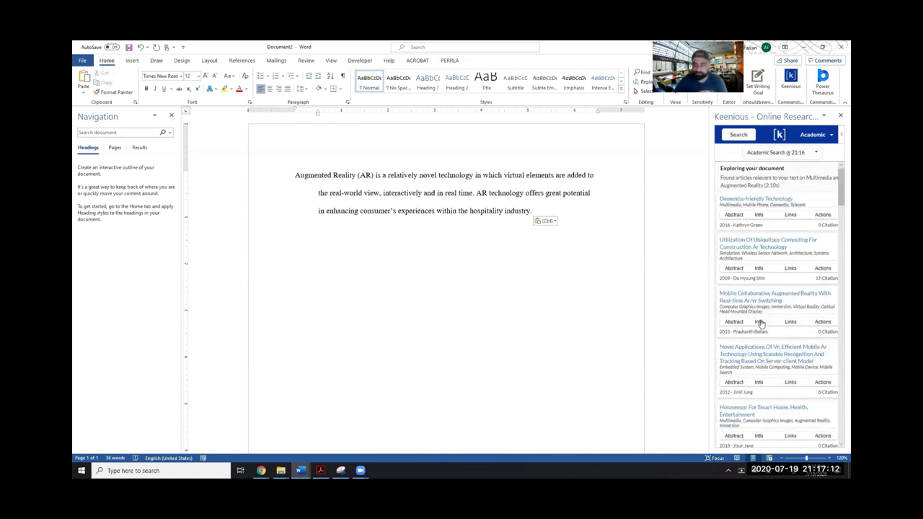
{"action": "left_click", "coordinate": [832, 137]}
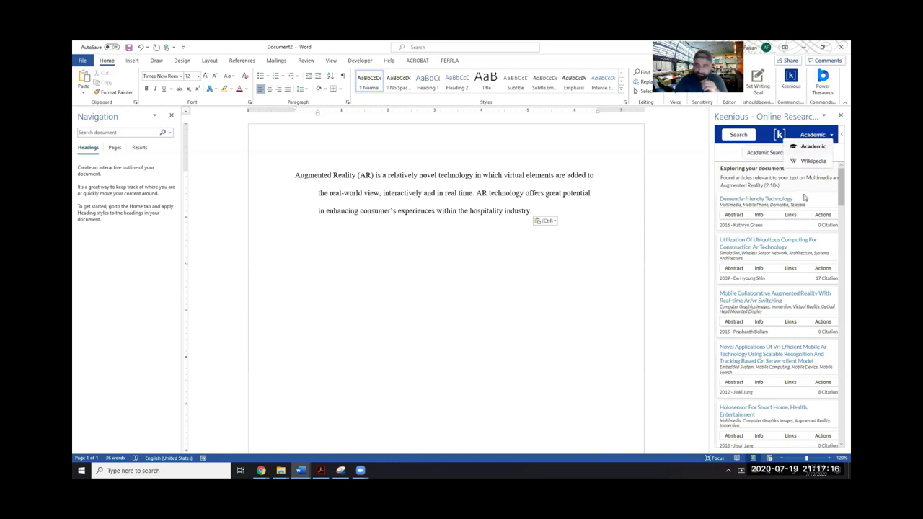
{"action": "scroll", "coordinate": [804, 196], "scroll_direction": "down", "scroll_amount": 1}
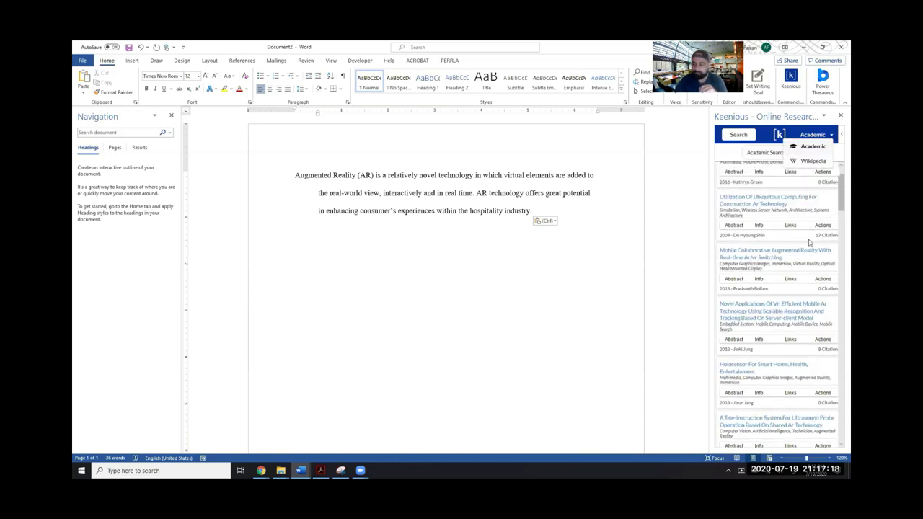
{"action": "scroll", "coordinate": [807, 247], "scroll_direction": "up", "scroll_amount": 1}
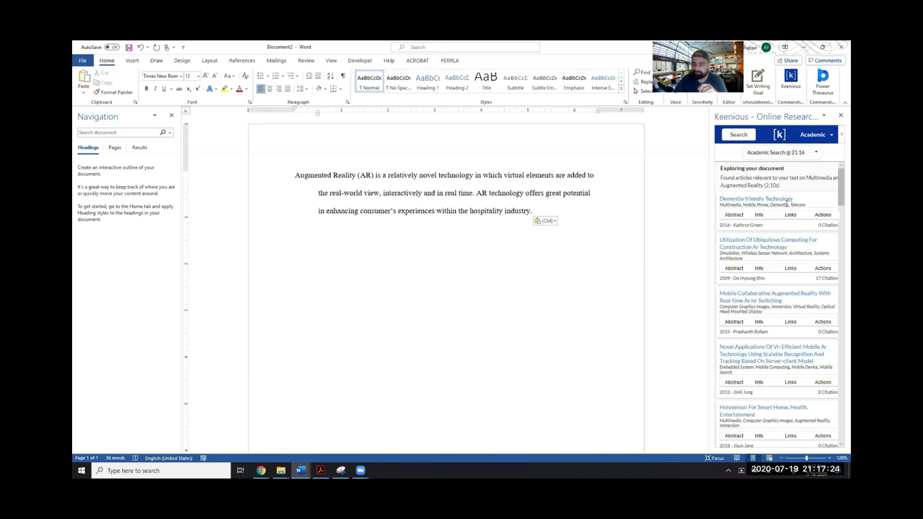
{"action": "scroll", "coordinate": [769, 271], "scroll_direction": "down", "scroll_amount": 2}
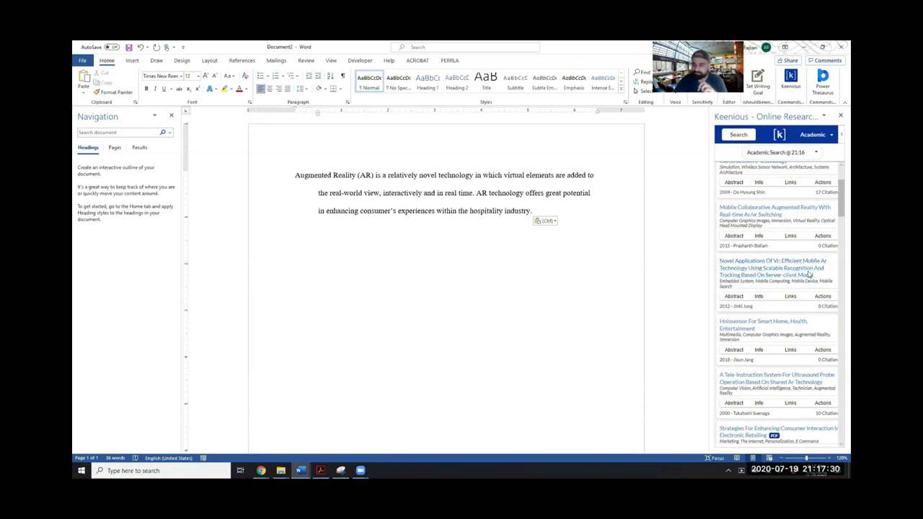
{"action": "scroll", "coordinate": [809, 274], "scroll_direction": "down", "scroll_amount": 2}
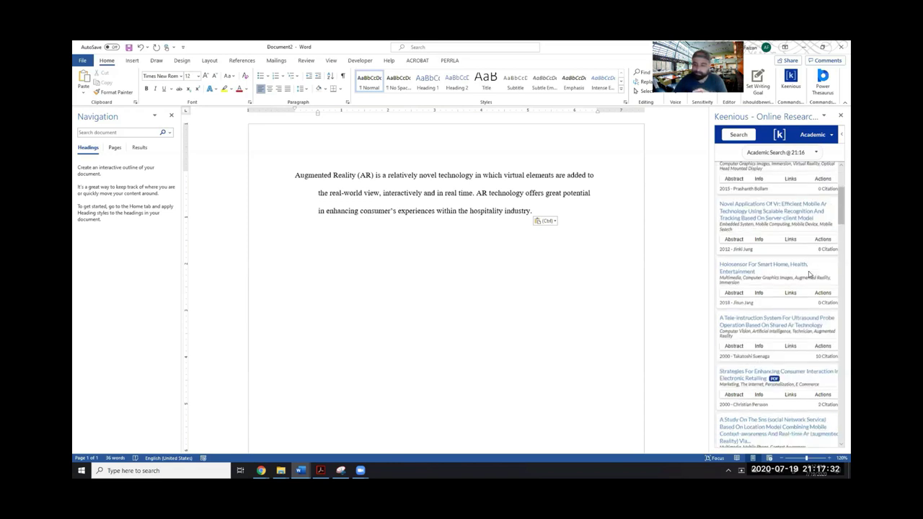
{"action": "scroll", "coordinate": [809, 274], "scroll_direction": "down", "scroll_amount": 1}
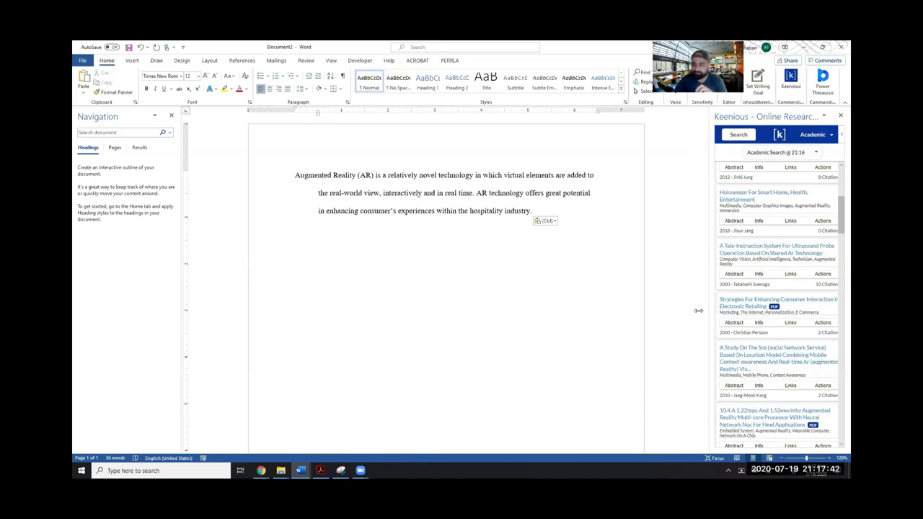
Widen the Keenious pane and examine the abstract, info, links and actions of "Strategies For Enhancing Consumer Interaction In Electronic Retailing".
{"action": "left_click_drag", "start_coordinate": [698, 310], "coordinate": [649, 311]}
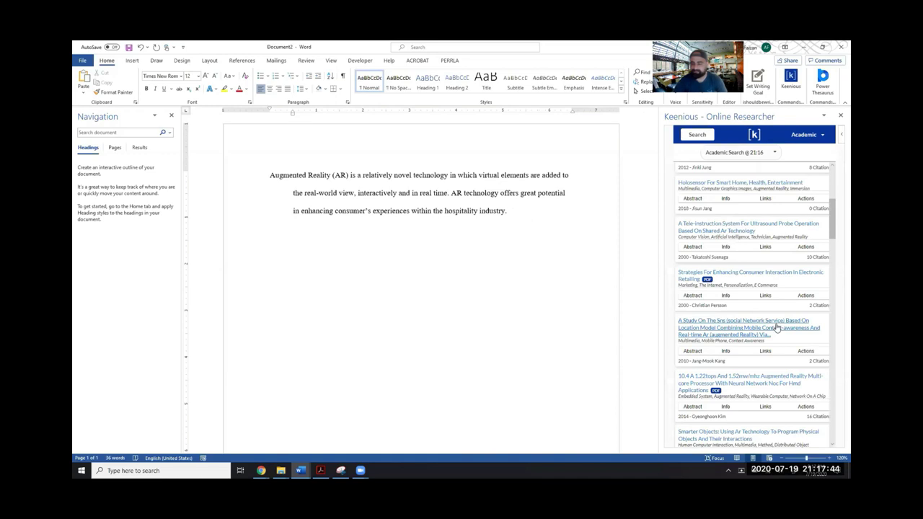
{"action": "left_click", "coordinate": [694, 297]}
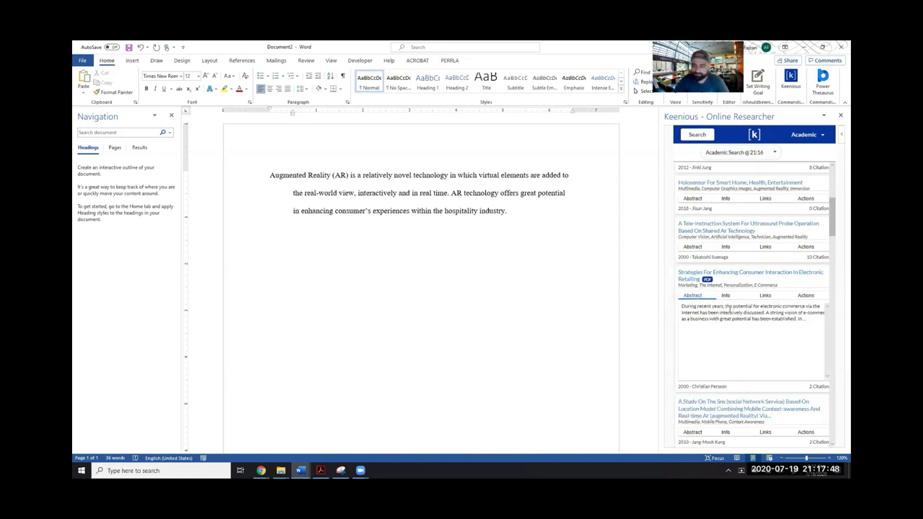
{"action": "scroll", "coordinate": [789, 321], "scroll_direction": "down", "scroll_amount": 3}
{"action": "scroll", "coordinate": [789, 321], "scroll_direction": "up", "scroll_amount": 3}
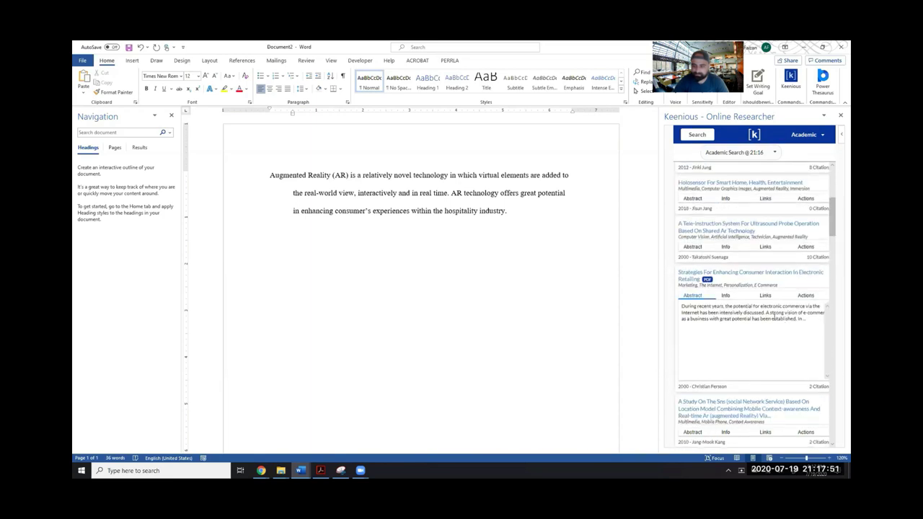
{"action": "left_click", "coordinate": [726, 297]}
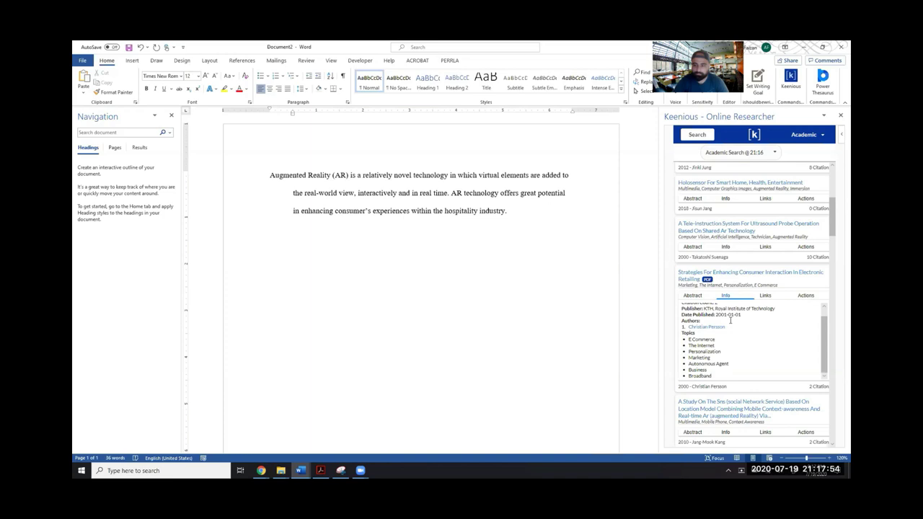
{"action": "scroll", "coordinate": [721, 318], "scroll_direction": "down", "scroll_amount": 1}
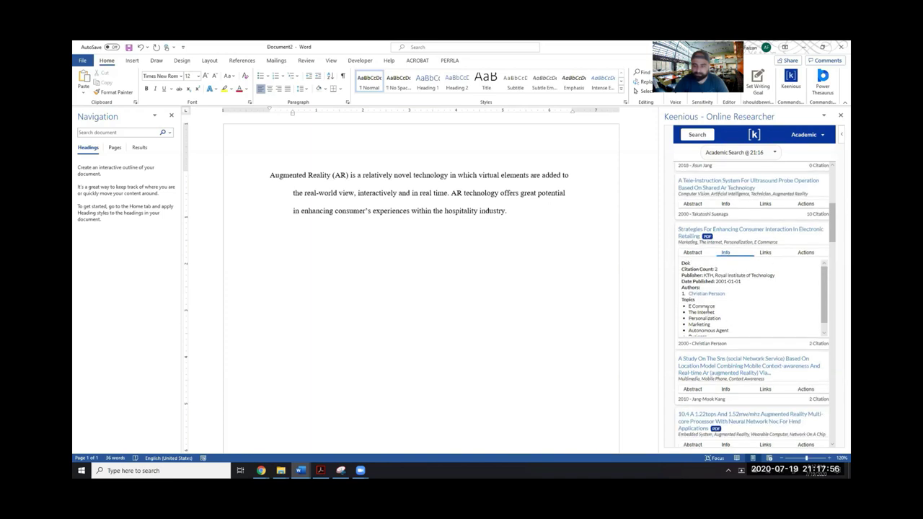
{"action": "scroll", "coordinate": [705, 306], "scroll_direction": "up", "scroll_amount": 1}
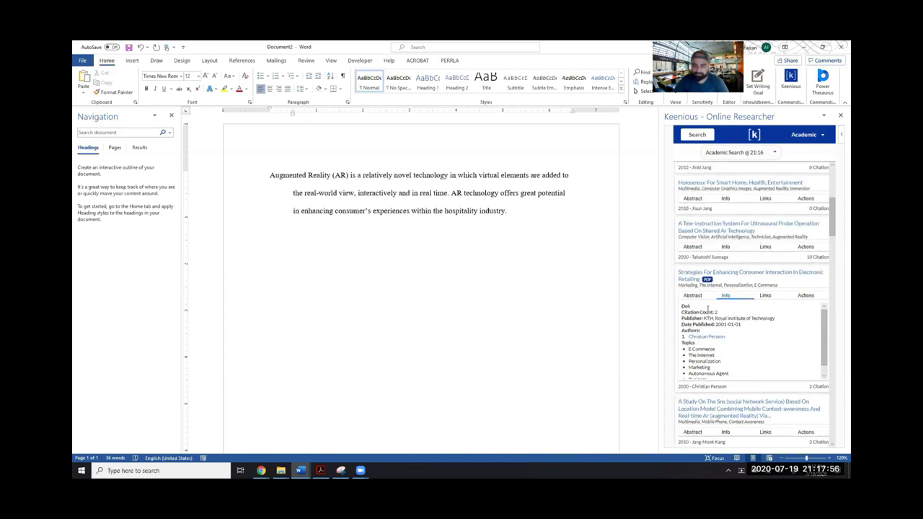
{"action": "left_click", "coordinate": [766, 299]}
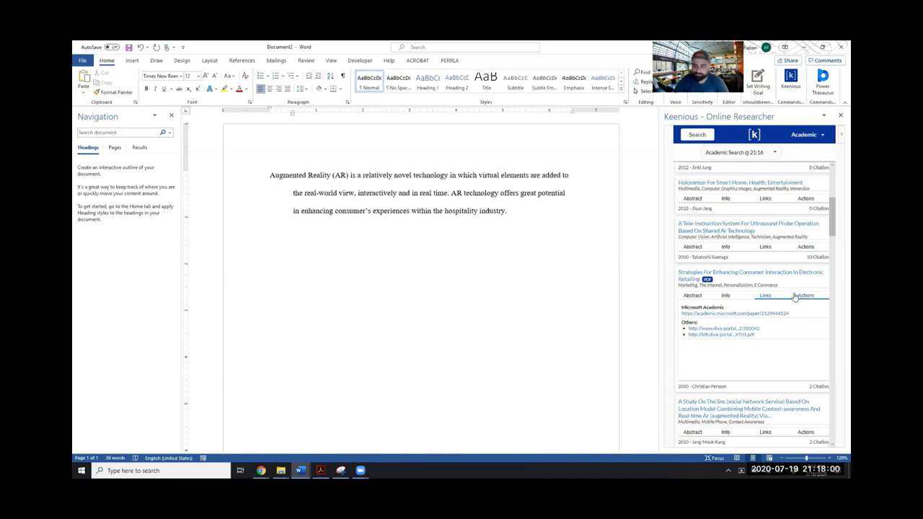
{"action": "left_click", "coordinate": [800, 296]}
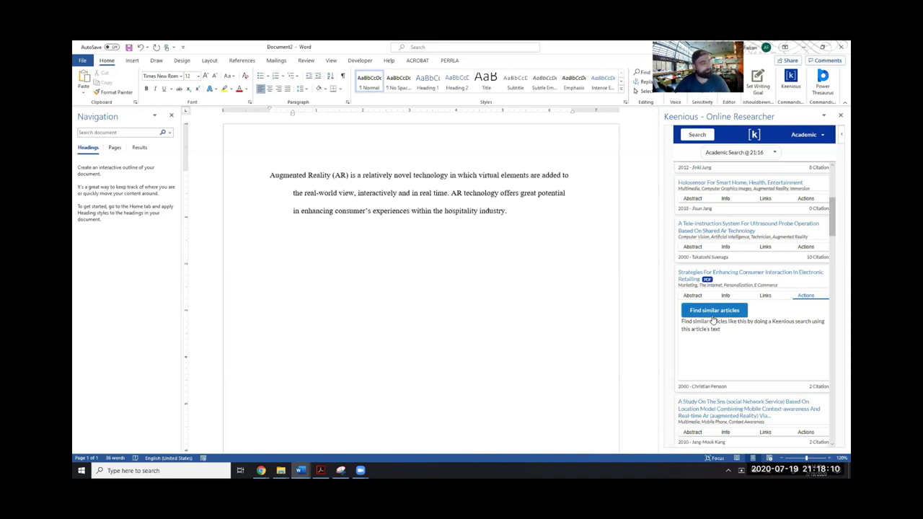
Look through the further related articles in the Keenious results as far as the one on tourist satisfaction.
{"action": "scroll", "coordinate": [724, 307], "scroll_direction": "down", "scroll_amount": 3}
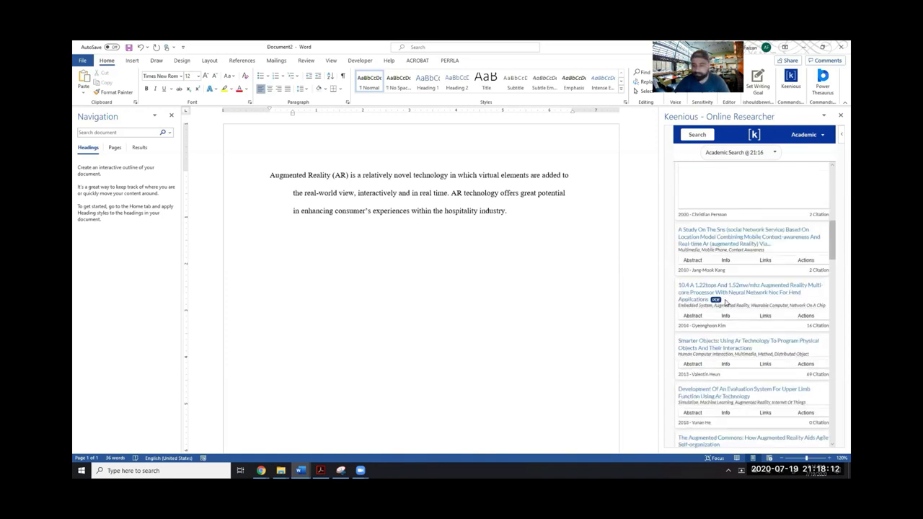
{"action": "scroll", "coordinate": [716, 305], "scroll_direction": "down", "scroll_amount": 1}
{"action": "scroll", "coordinate": [710, 310], "scroll_direction": "down", "scroll_amount": 1}
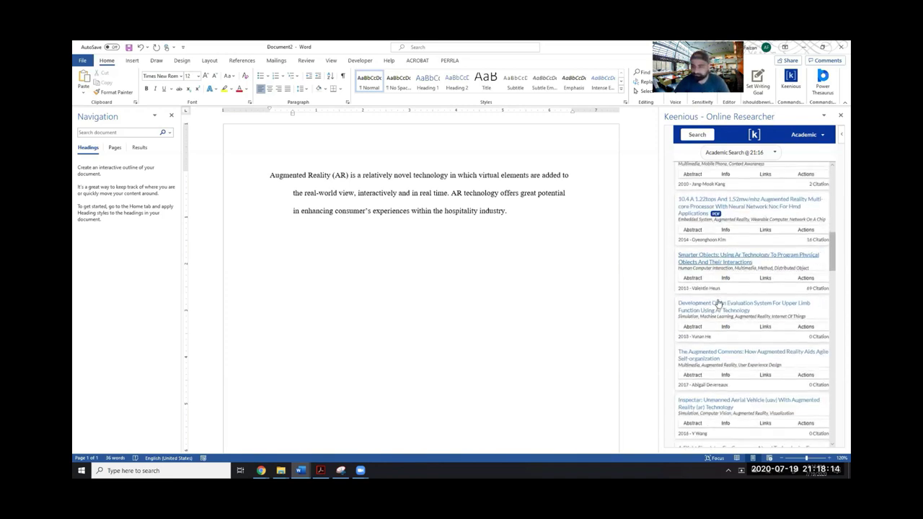
{"action": "scroll", "coordinate": [711, 314], "scroll_direction": "down", "scroll_amount": 1}
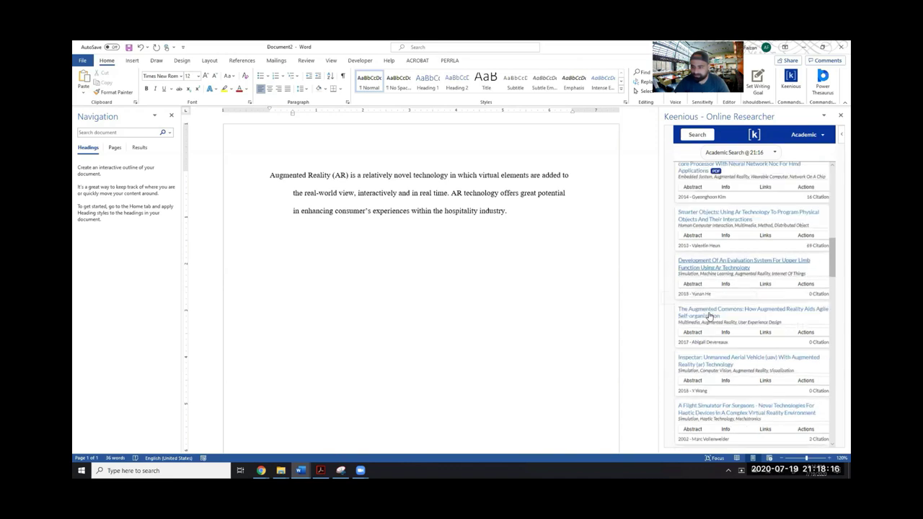
{"action": "scroll", "coordinate": [709, 317], "scroll_direction": "down", "scroll_amount": 1}
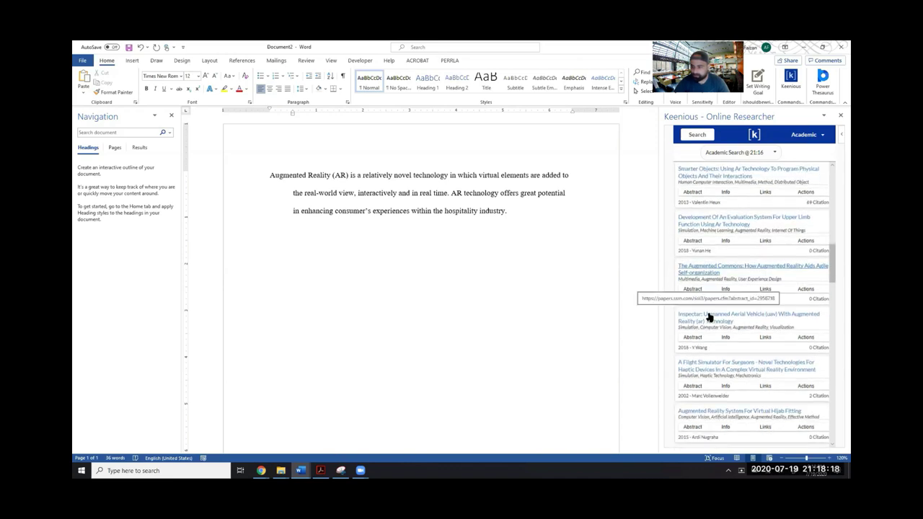
{"action": "scroll", "coordinate": [708, 317], "scroll_direction": "down", "scroll_amount": 1}
{"action": "scroll", "coordinate": [710, 315], "scroll_direction": "down", "scroll_amount": 2}
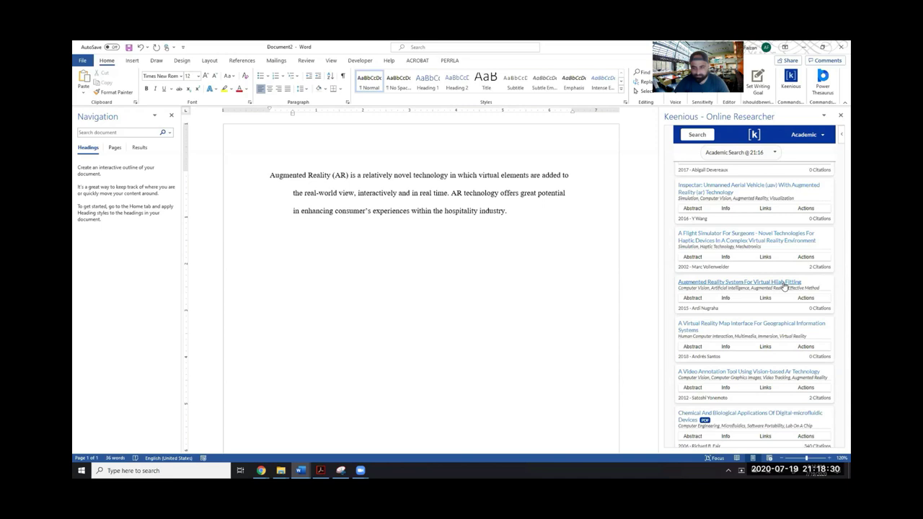
{"action": "scroll", "coordinate": [784, 286], "scroll_direction": "down", "scroll_amount": 2}
{"action": "scroll", "coordinate": [722, 331], "scroll_direction": "down", "scroll_amount": 2}
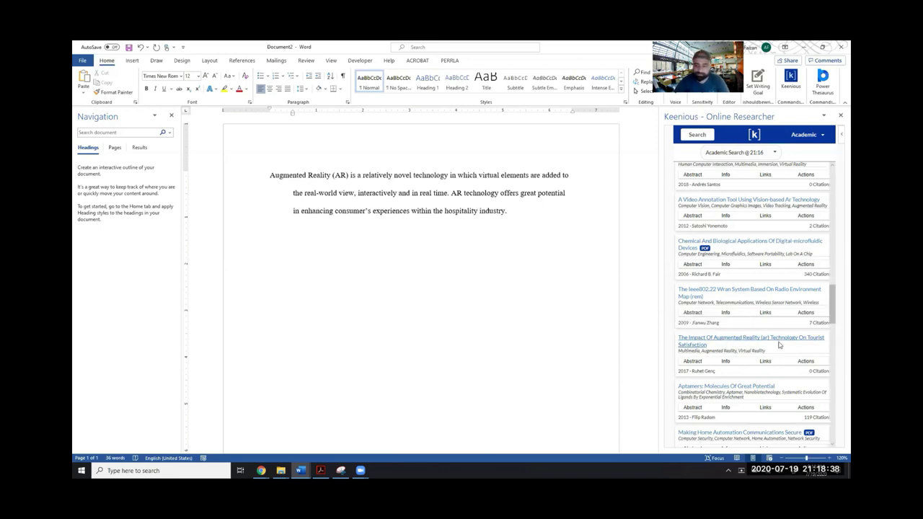
Examine the abstract, info, actions and links of "The Impact Of Augmented Reality (ar) Technology On Tourist Satisfaction".
{"action": "left_click", "coordinate": [689, 360]}
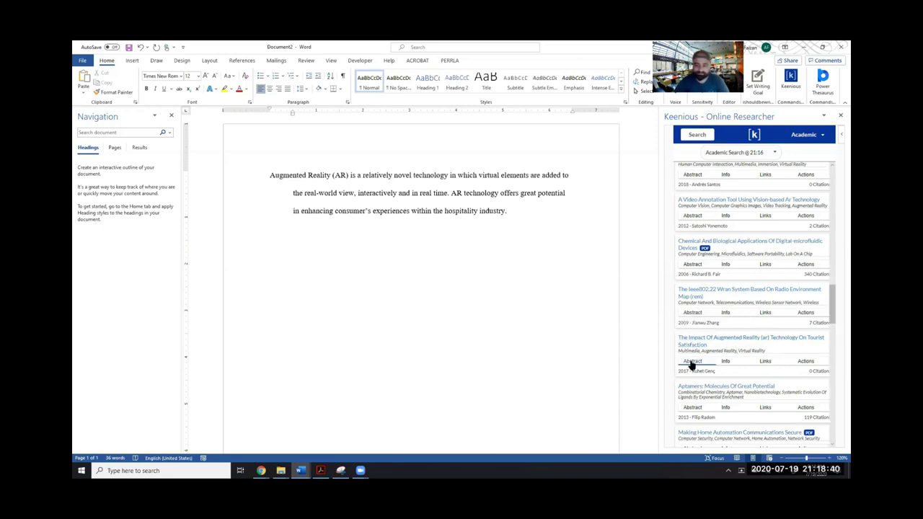
{"action": "scroll", "coordinate": [737, 361], "scroll_direction": "down", "scroll_amount": 2}
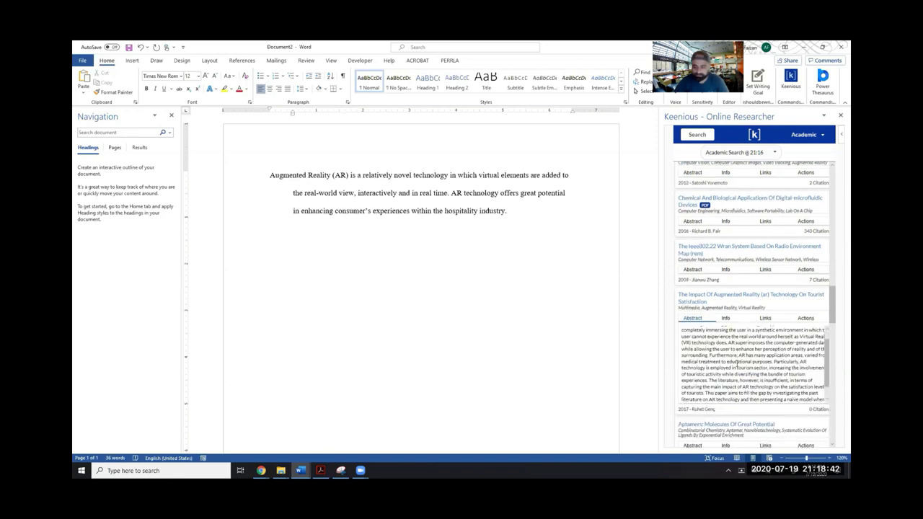
{"action": "left_click", "coordinate": [727, 318]}
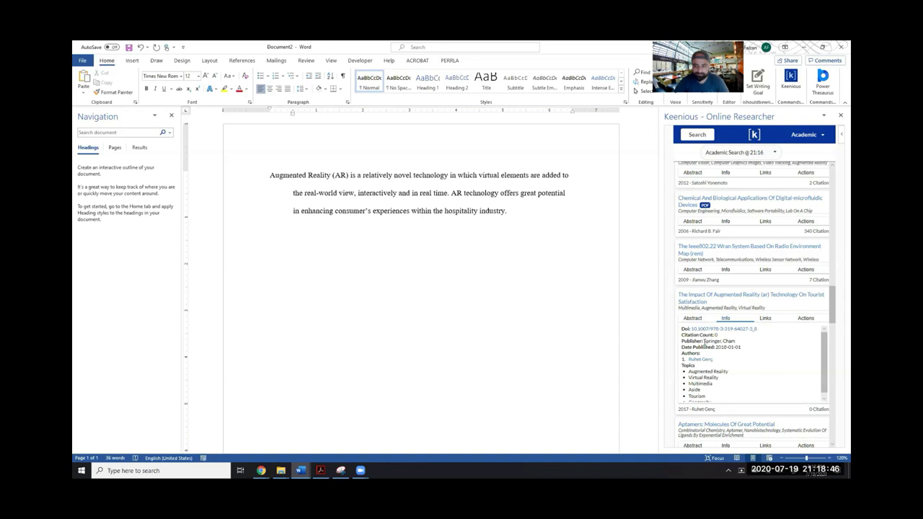
{"action": "scroll", "coordinate": [718, 345], "scroll_direction": "down", "scroll_amount": 1}
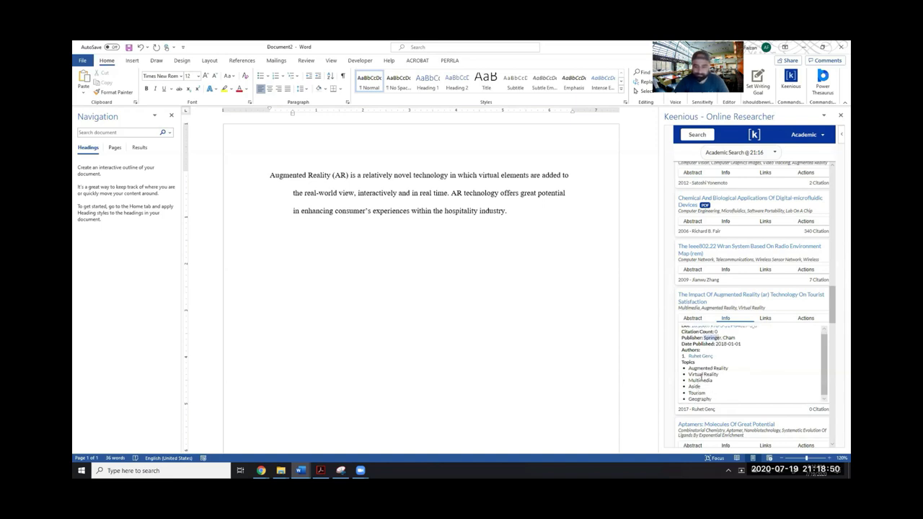
{"action": "left_click", "coordinate": [765, 318]}
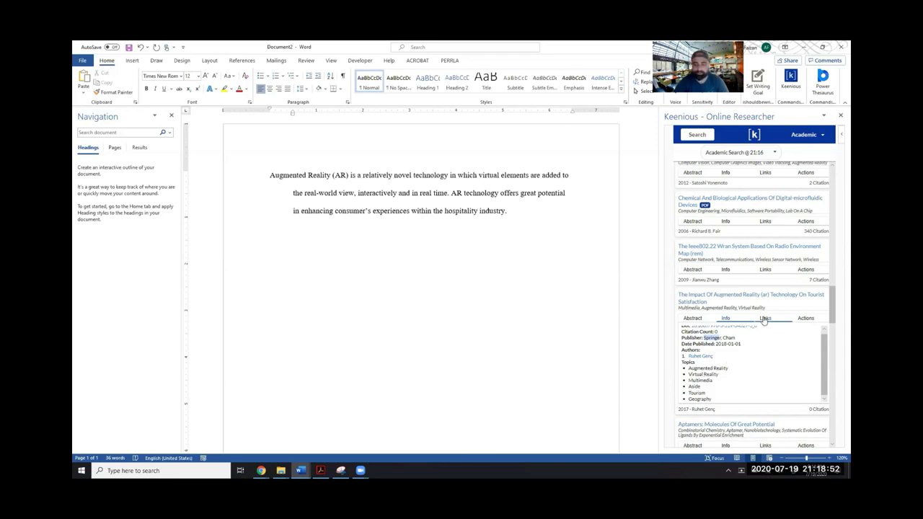
{"action": "left_click", "coordinate": [795, 319]}
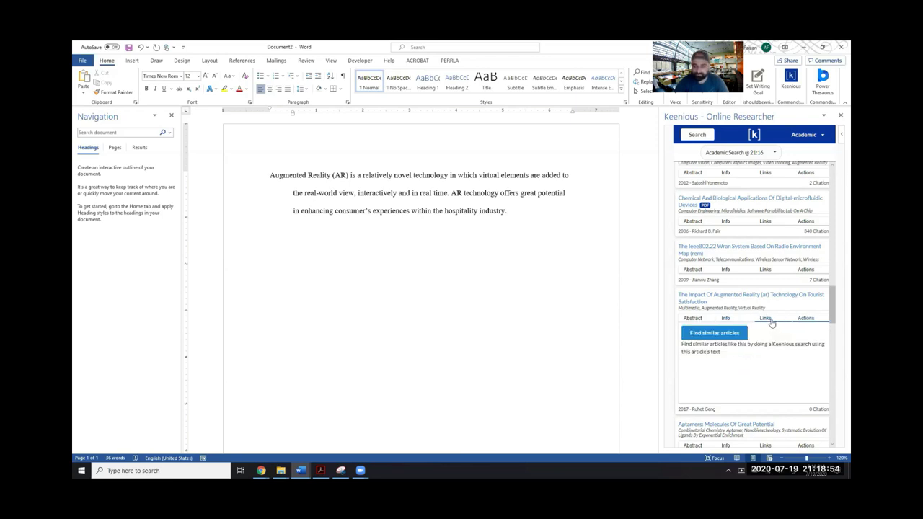
{"action": "left_click", "coordinate": [769, 321]}
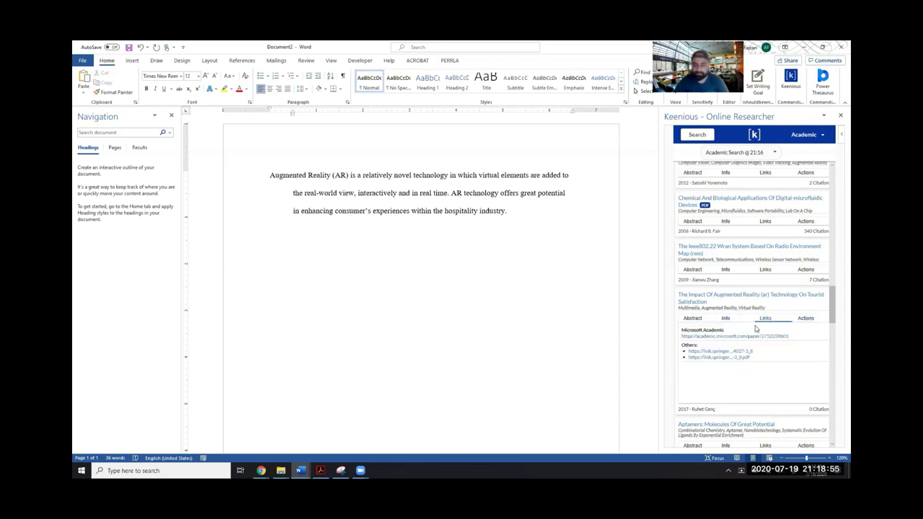
Open the tourist satisfaction article's SpringerLink page in the browser, skim its text, and return to Document2 in Word.
{"action": "left_click", "coordinate": [725, 352]}
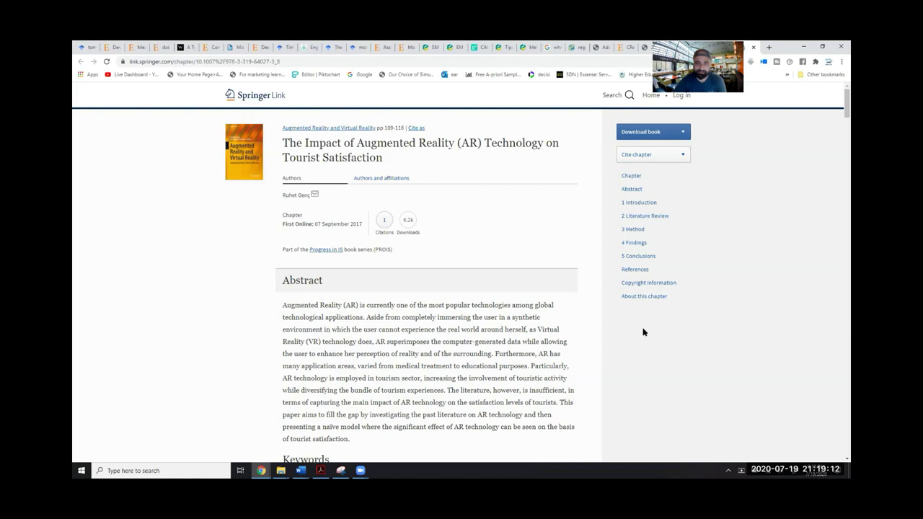
{"action": "scroll", "coordinate": [581, 294], "scroll_direction": "down", "scroll_amount": 12}
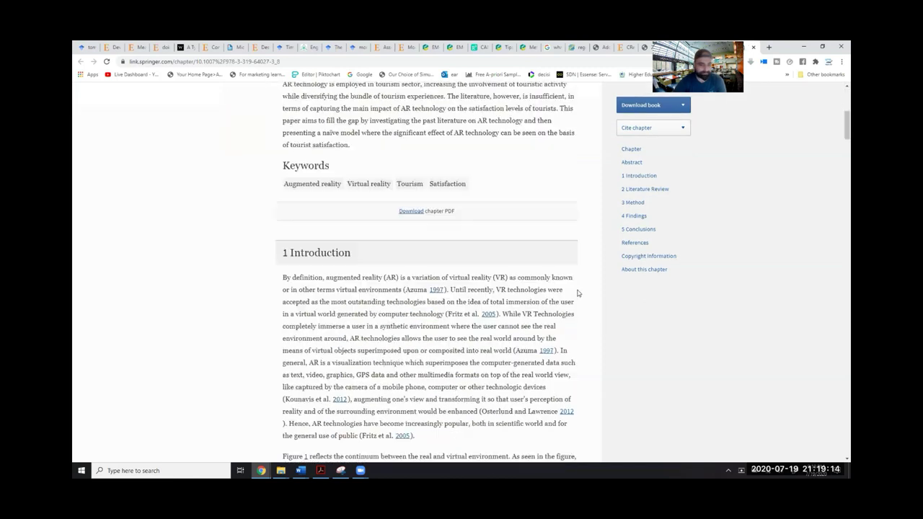
{"action": "scroll", "coordinate": [578, 293], "scroll_direction": "down", "scroll_amount": 6}
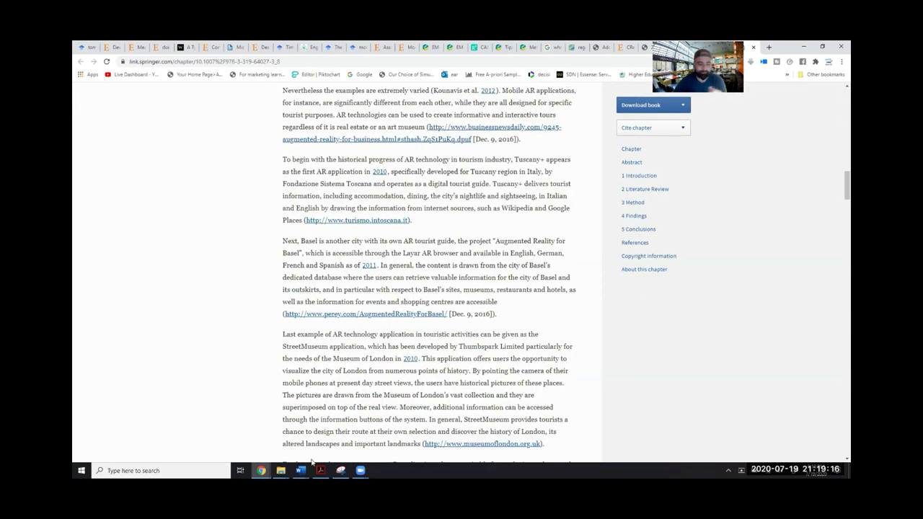
{"action": "mouse_move", "coordinate": [301, 470]}
{"action": "left_click", "coordinate": [382, 432]}
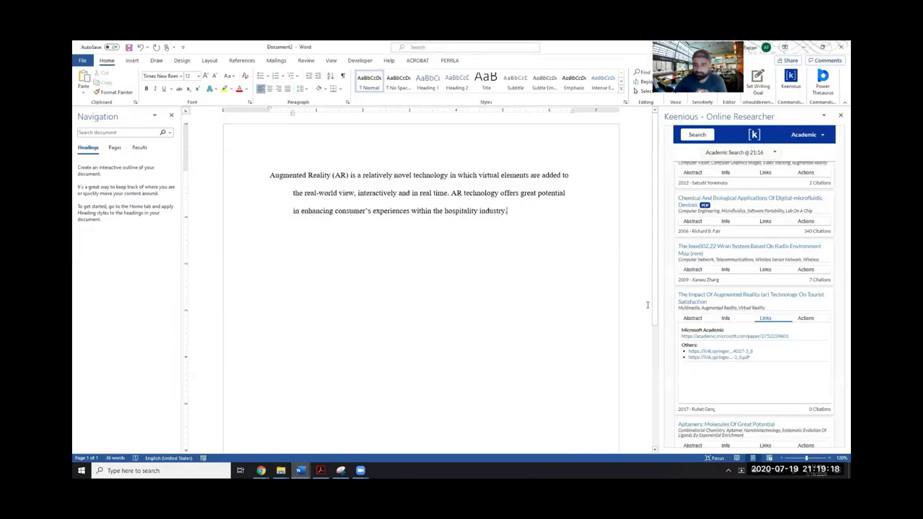
Find articles similar to the tourist satisfaction article with Keenious and look through the list.
{"action": "left_click", "coordinate": [805, 319]}
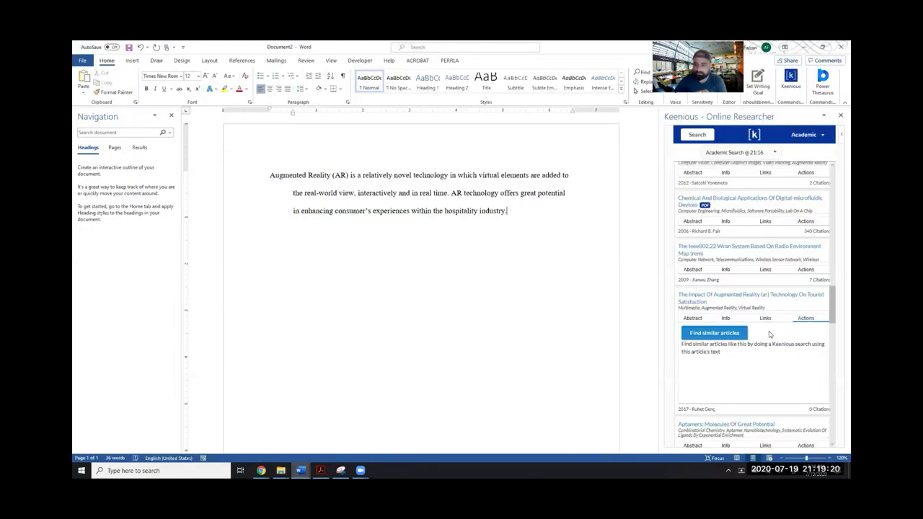
{"action": "left_click", "coordinate": [736, 335]}
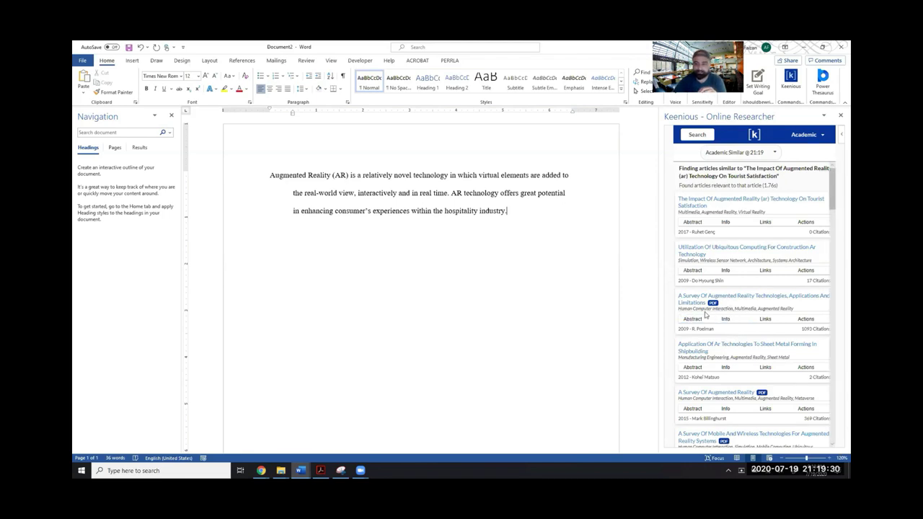
{"action": "scroll", "coordinate": [696, 348], "scroll_direction": "down", "scroll_amount": 4}
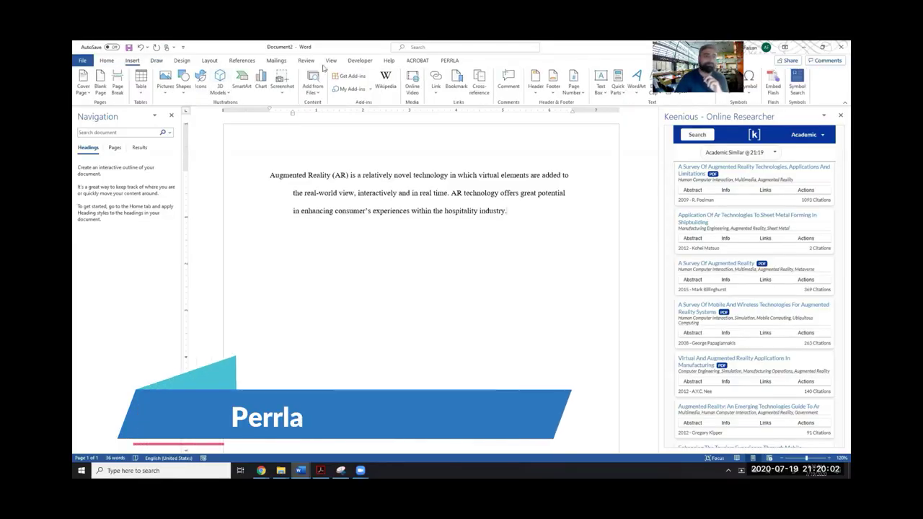
Search the Office Add-ins store for "perrla", install the PERRLA add-in accepting its license terms, and display its tools.
{"action": "left_click", "coordinate": [350, 75]}
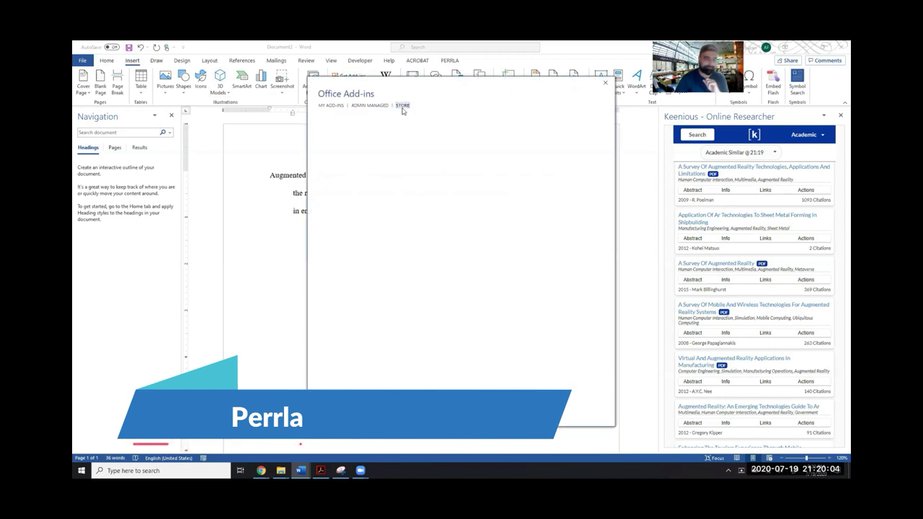
{"action": "left_click", "coordinate": [353, 138]}
{"action": "type", "text": "perrla"}
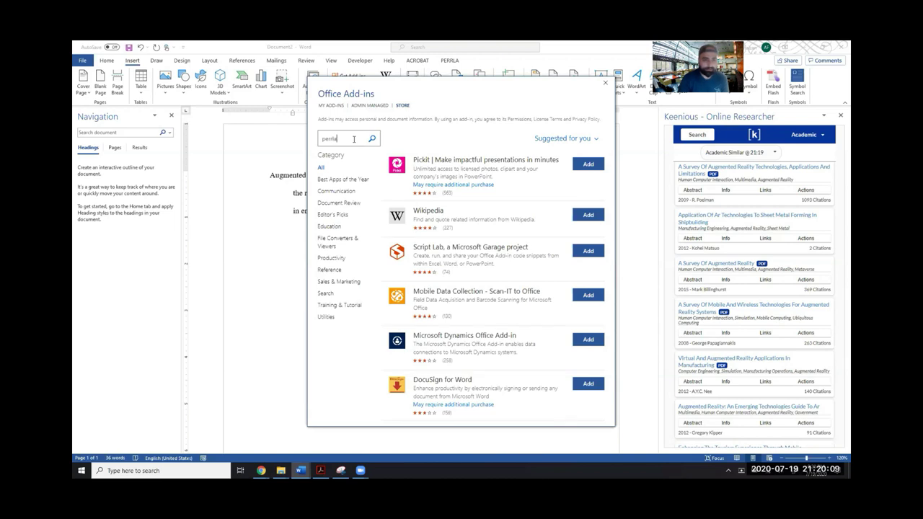
{"action": "key", "text": "Return"}
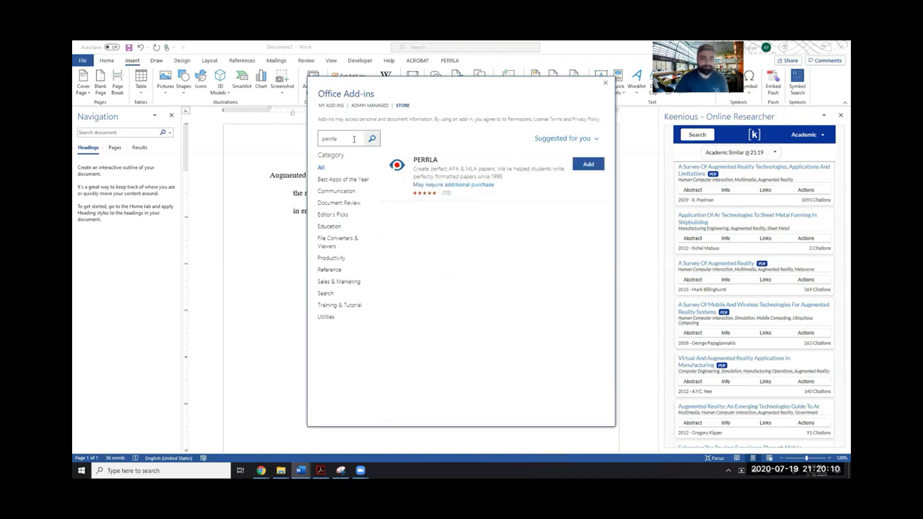
{"action": "left_click", "coordinate": [587, 165]}
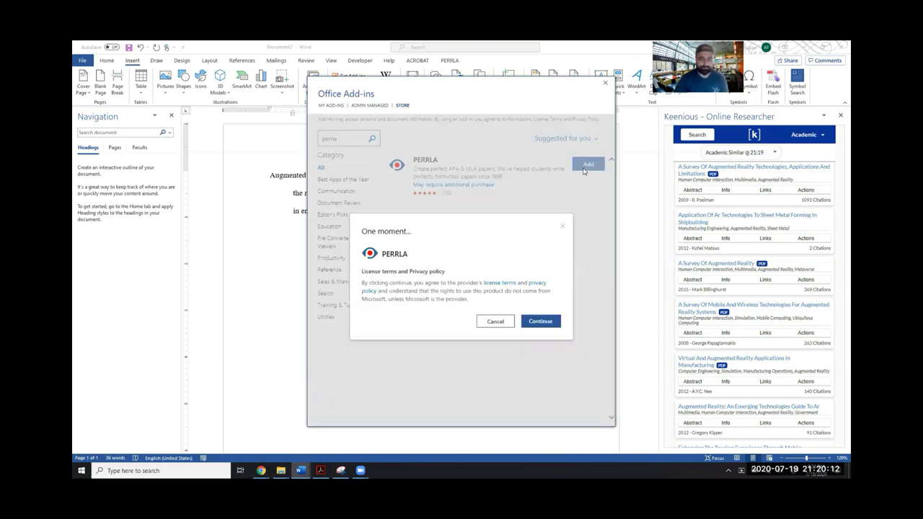
{"action": "left_click", "coordinate": [537, 326]}
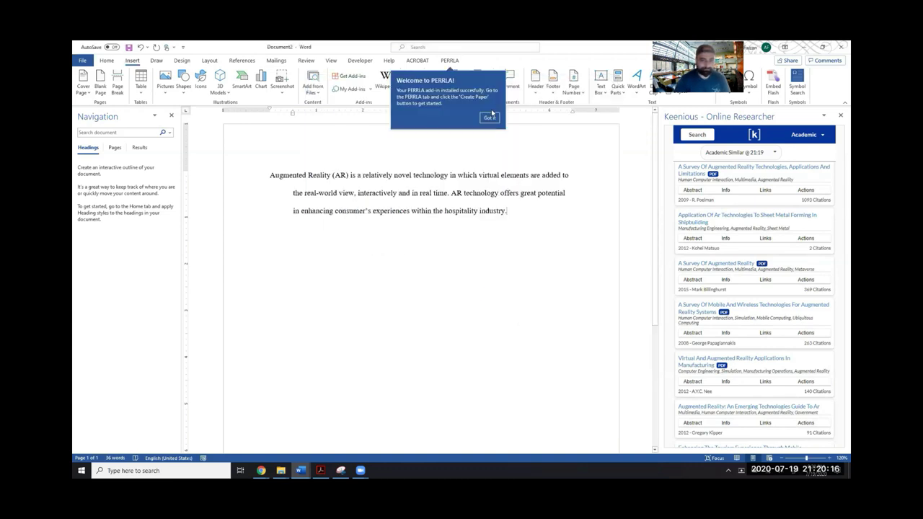
{"action": "left_click", "coordinate": [490, 117]}
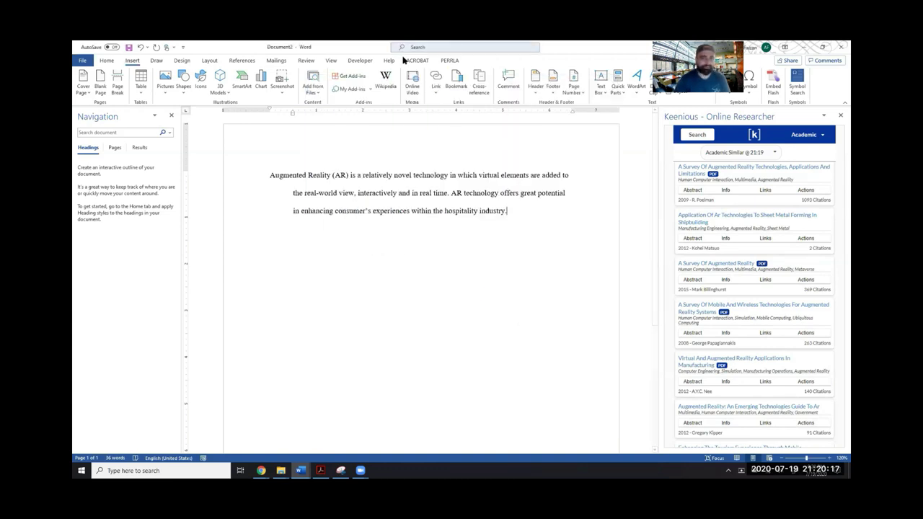
{"action": "left_click", "coordinate": [450, 61]}
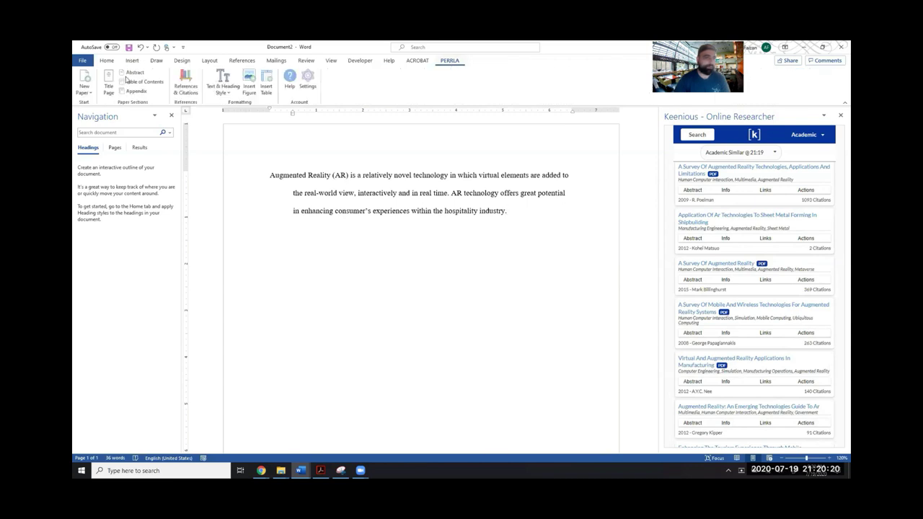
Start a new APA 7 Research Paper with PERRLA, dismiss the new paper types notice, and look over the form's fields.
{"action": "left_click", "coordinate": [84, 91]}
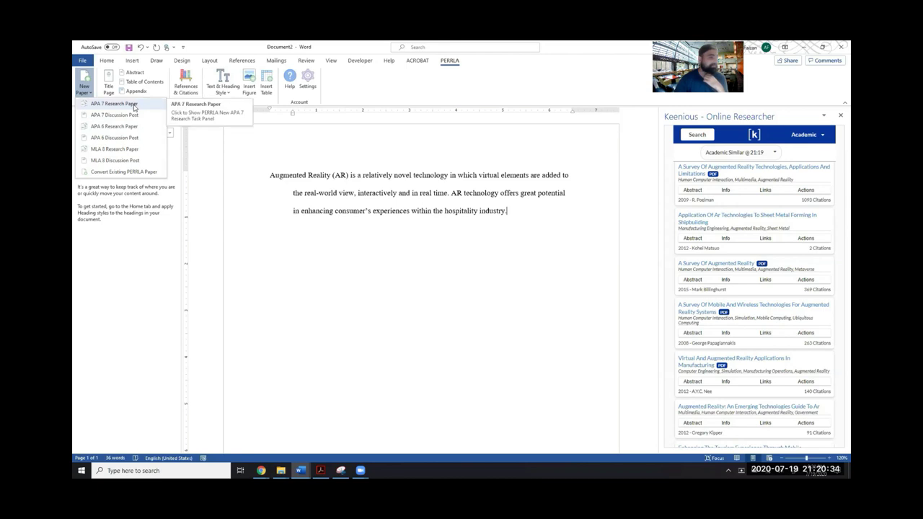
{"action": "left_click", "coordinate": [114, 104]}
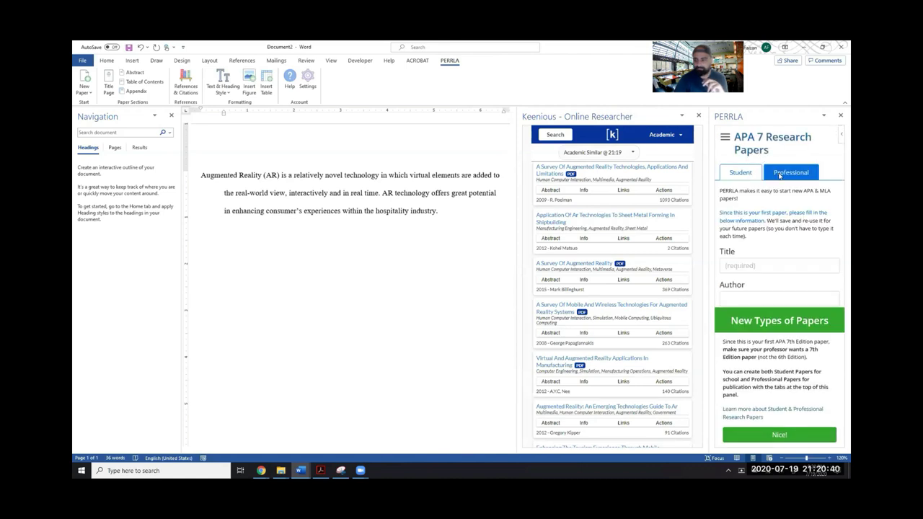
{"action": "scroll", "coordinate": [781, 289], "scroll_direction": "down", "scroll_amount": 3}
{"action": "scroll", "coordinate": [781, 310], "scroll_direction": "up", "scroll_amount": 1}
{"action": "left_click", "coordinate": [779, 434]}
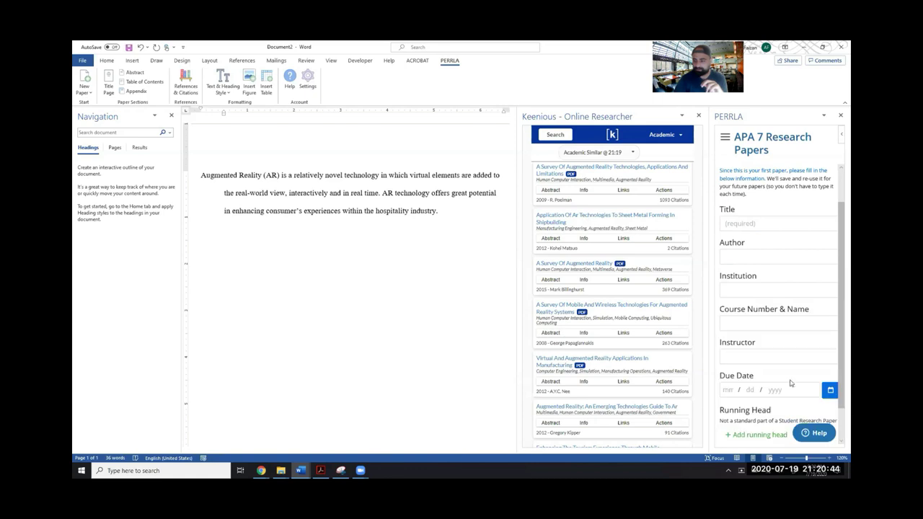
{"action": "scroll", "coordinate": [775, 266], "scroll_direction": "up", "scroll_amount": 1}
Copy the heading "AUGMENTED REALITY ENHANCED EXPERIENCES: SCALE DEVELOPMENT" from Introduction for AR Paper into the PERRLA form's Title field in Document2.
{"action": "left_click", "coordinate": [775, 266]}
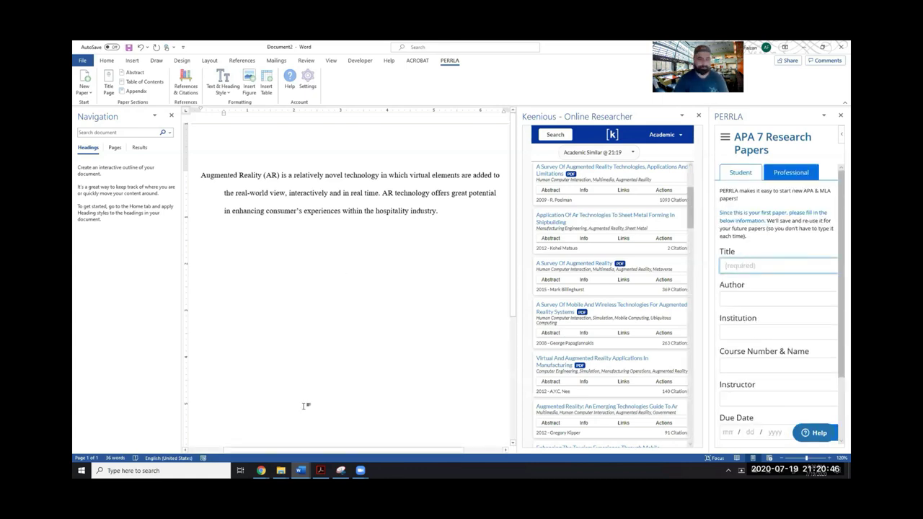
{"action": "mouse_move", "coordinate": [301, 470]}
{"action": "left_click", "coordinate": [244, 424]}
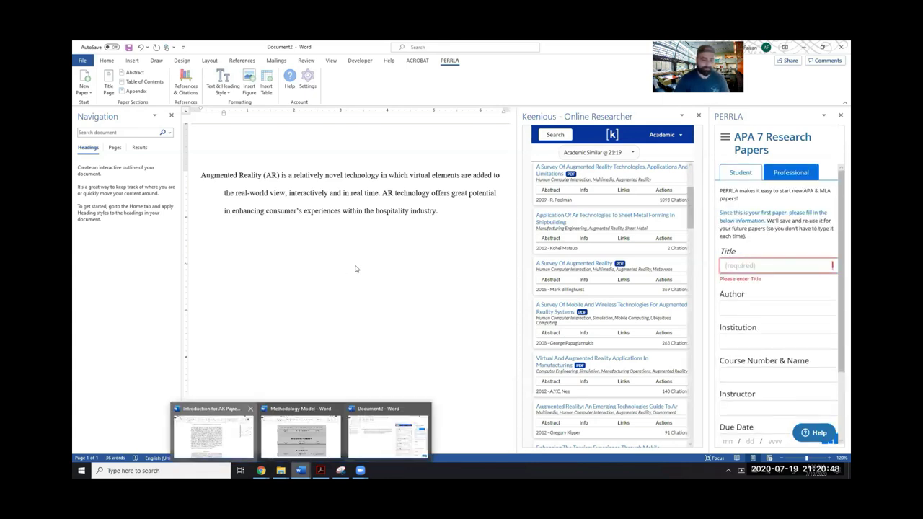
{"action": "triple_click", "coordinate": [281, 131]}
{"action": "key", "text": "ctrl+c"}
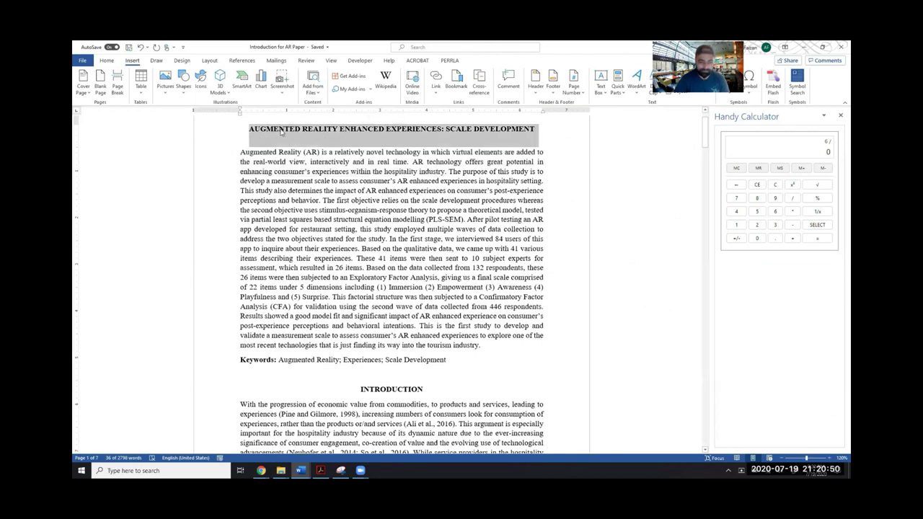
{"action": "left_click", "coordinate": [300, 470]}
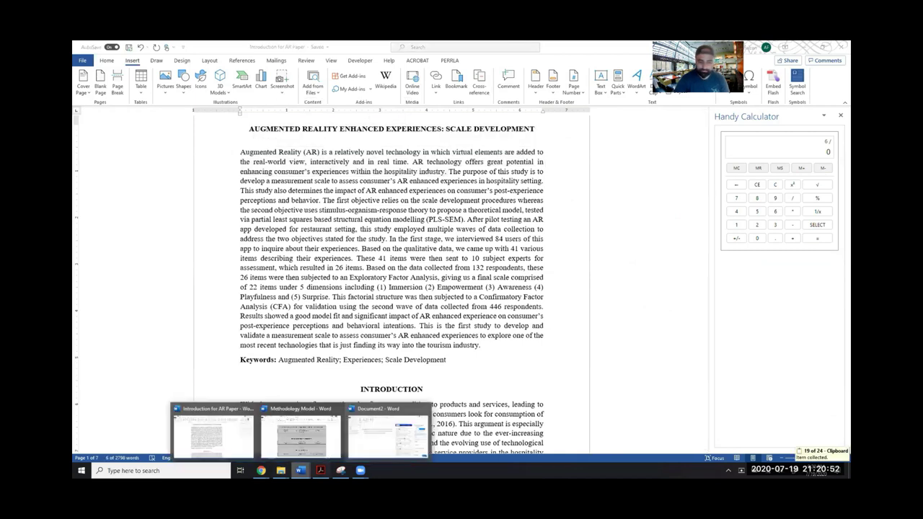
{"action": "left_click", "coordinate": [386, 433]}
{"action": "key", "text": "ctrl+v"}
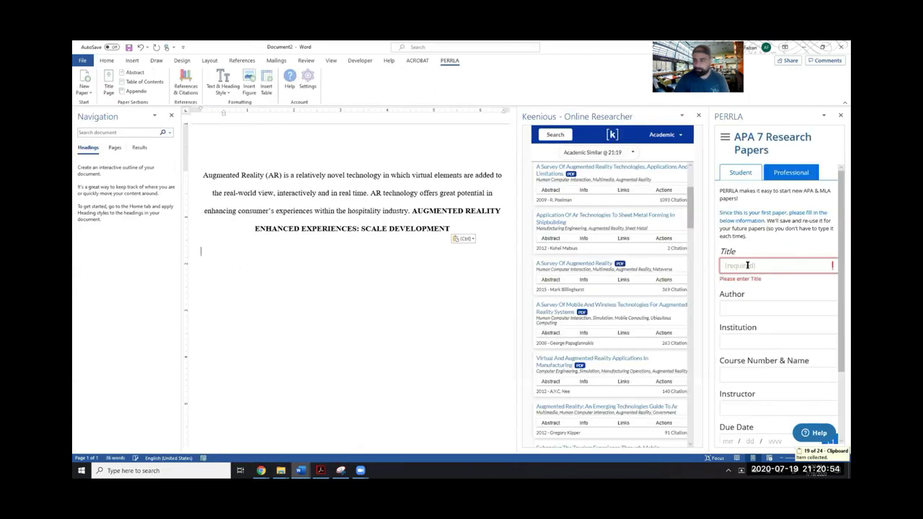
{"action": "key", "text": "ctrl+v"}
Enter the author's full name and the institution University of South Florida, and create the research paper.
{"action": "scroll", "coordinate": [746, 264], "scroll_direction": "down", "scroll_amount": 1}
{"action": "left_click", "coordinate": [743, 260]}
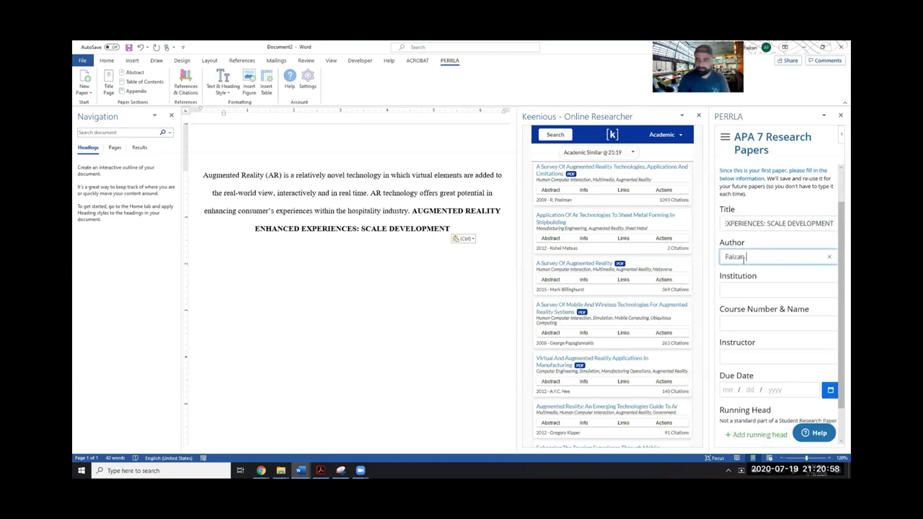
{"action": "key", "text": "Tab"}
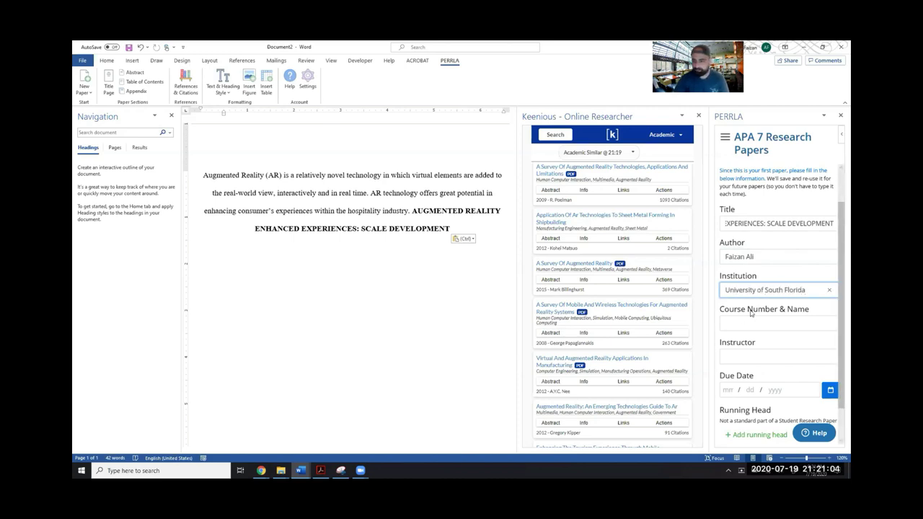
{"action": "scroll", "coordinate": [752, 326], "scroll_direction": "down", "scroll_amount": 1}
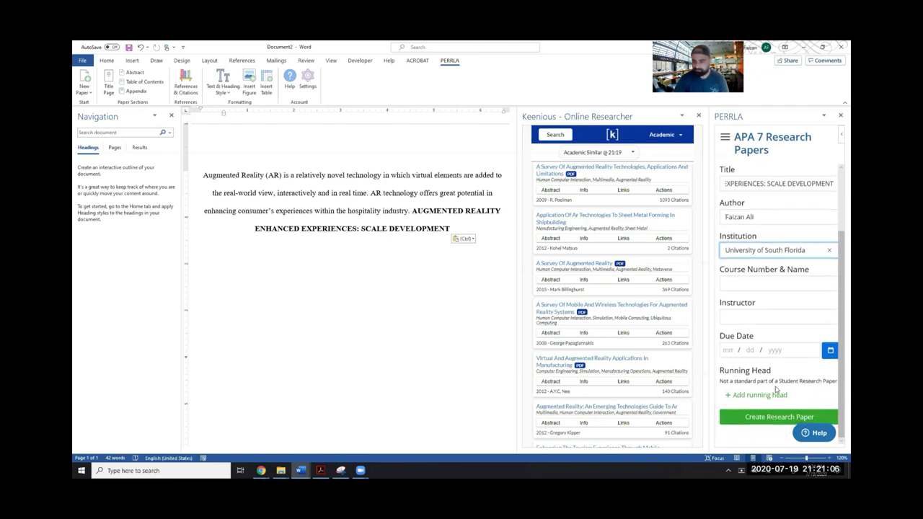
{"action": "left_click", "coordinate": [761, 423]}
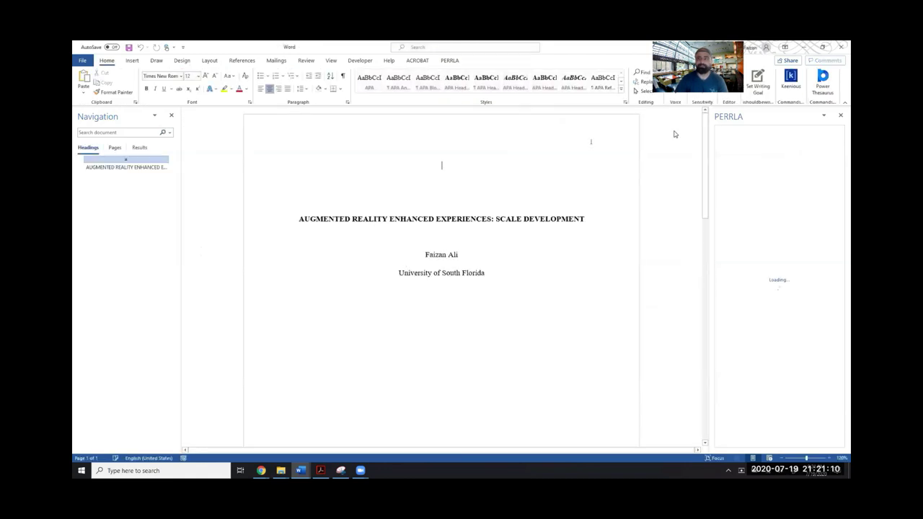
Examine the title page and the body page of the newly generated APA 7 paper.
{"action": "scroll", "coordinate": [398, 201], "scroll_direction": "down", "scroll_amount": 2}
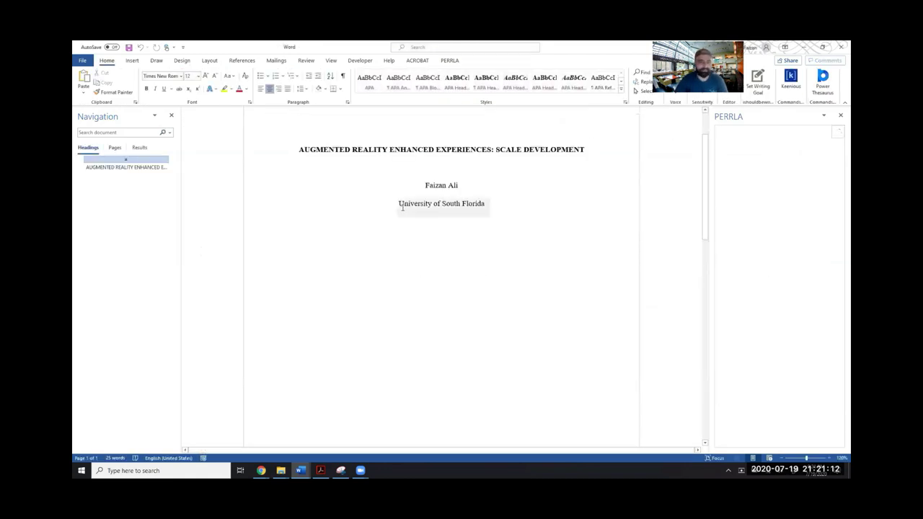
{"action": "scroll", "coordinate": [468, 212], "scroll_direction": "down", "scroll_amount": 4}
{"action": "scroll", "coordinate": [454, 219], "scroll_direction": "up", "scroll_amount": 6}
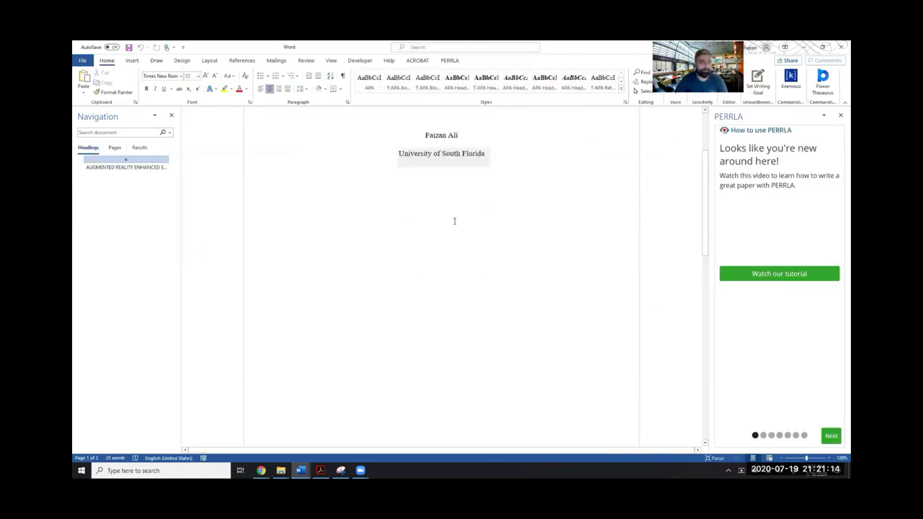
{"action": "scroll", "coordinate": [458, 223], "scroll_direction": "down", "scroll_amount": 9}
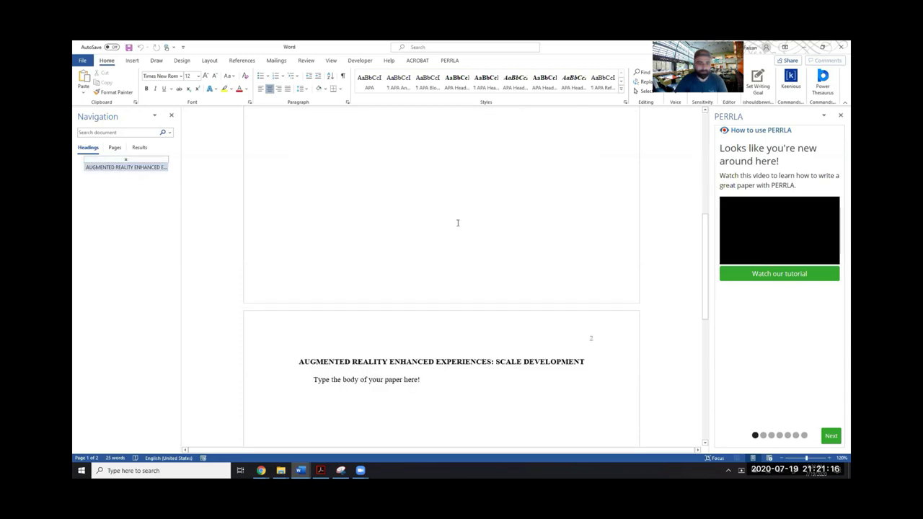
{"action": "scroll", "coordinate": [457, 222], "scroll_direction": "down", "scroll_amount": 4}
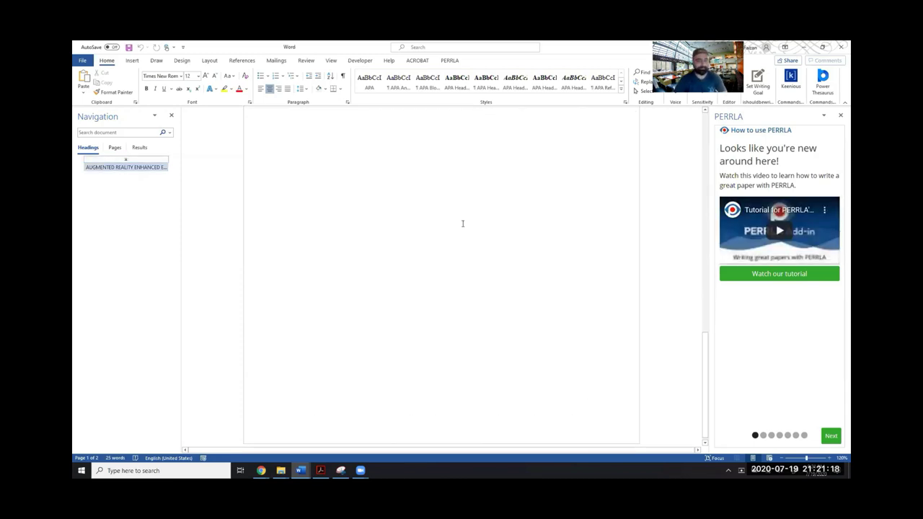
{"action": "scroll", "coordinate": [462, 223], "scroll_direction": "up", "scroll_amount": 10}
{"action": "scroll", "coordinate": [462, 224], "scroll_direction": "down", "scroll_amount": 8}
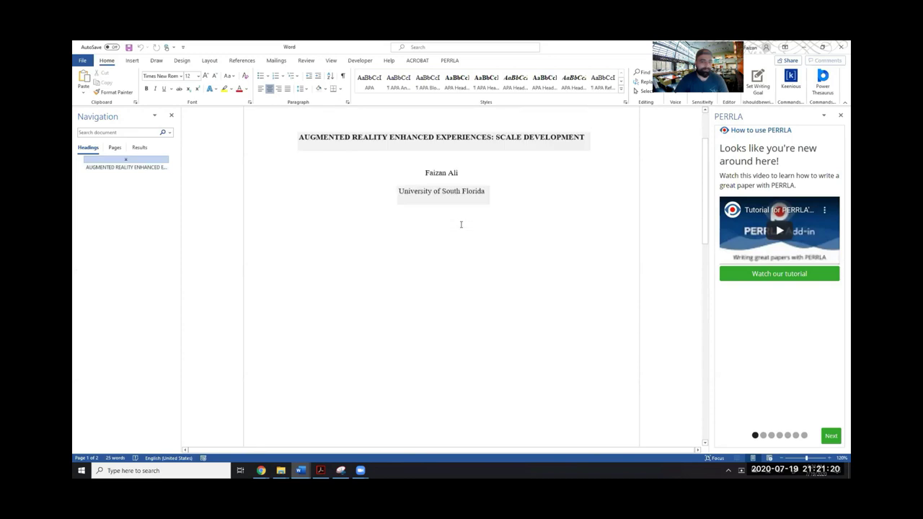
{"action": "scroll", "coordinate": [457, 230], "scroll_direction": "down", "scroll_amount": 3}
Replace the "Type the body of your paper here!" placeholder on page 2 with three lines of random filler text.
{"action": "left_click", "coordinate": [349, 265]}
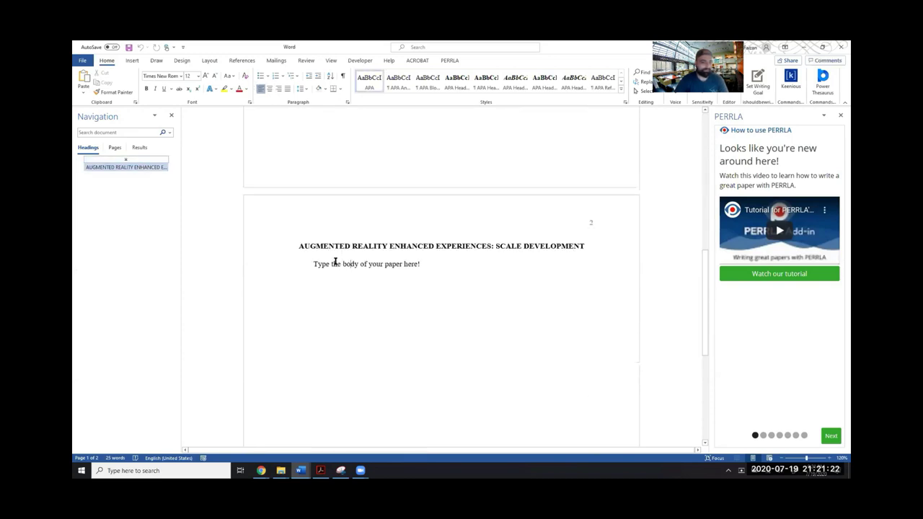
{"action": "double_click", "coordinate": [324, 265]}
{"action": "triple_click", "coordinate": [325, 265]}
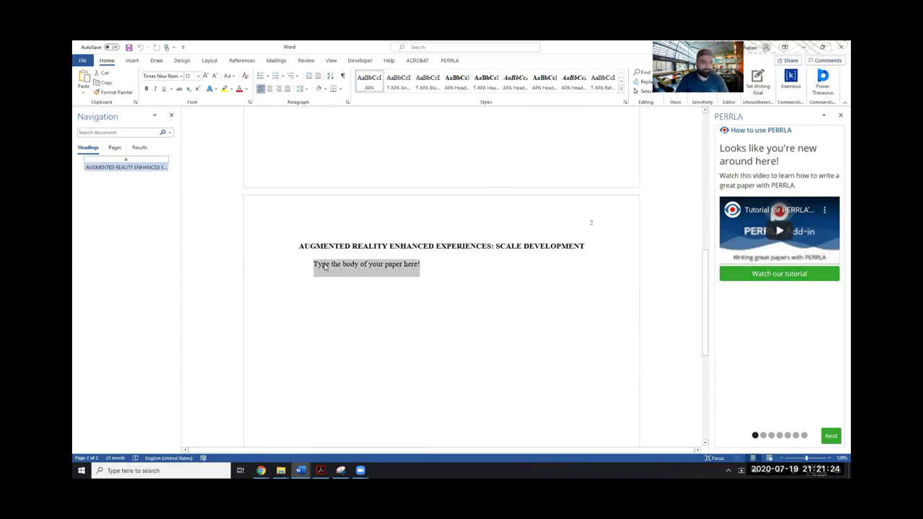
{"action": "type", "text": "sadbvgrsldfgk;jfdngakdfgn"}
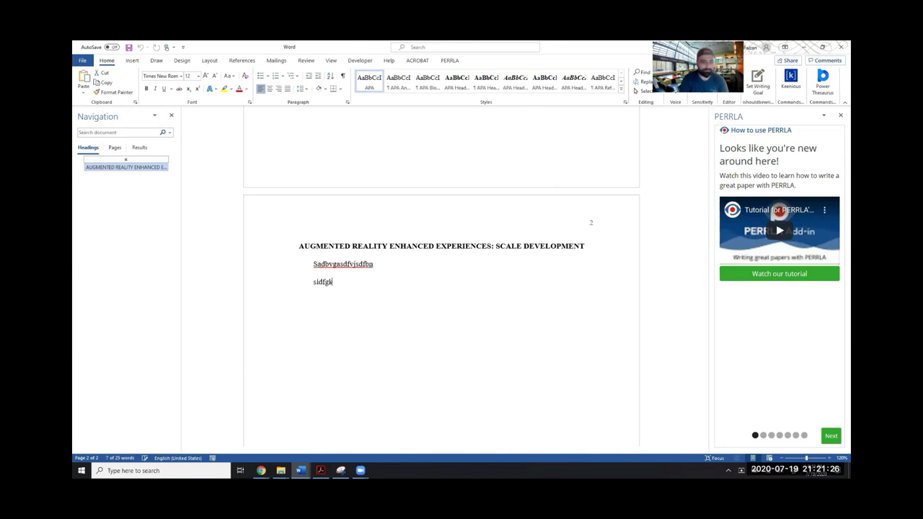
{"action": "key", "text": "Return"}
{"action": "type", "text": "dfng;kjdfngbjknfgtd"}
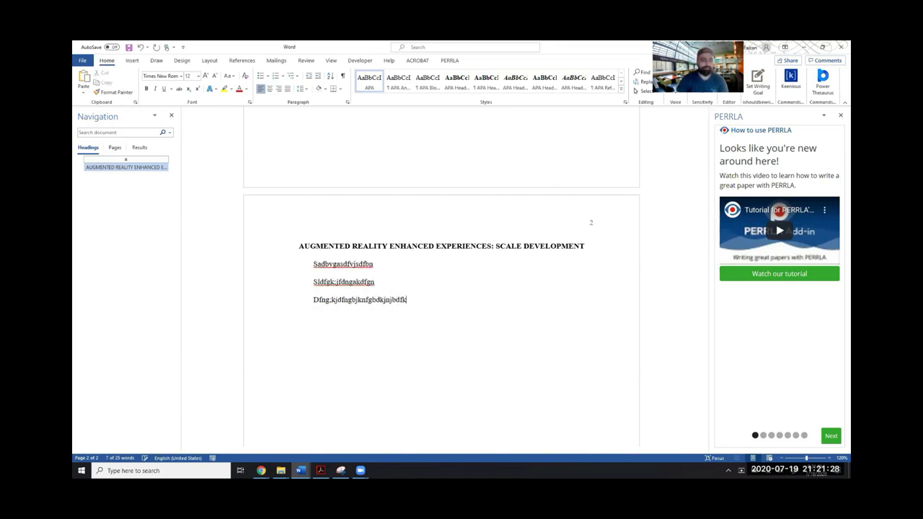
Display the PERRLA tools for the new paper and close the PERRLA login pane.
{"action": "left_click", "coordinate": [447, 62]}
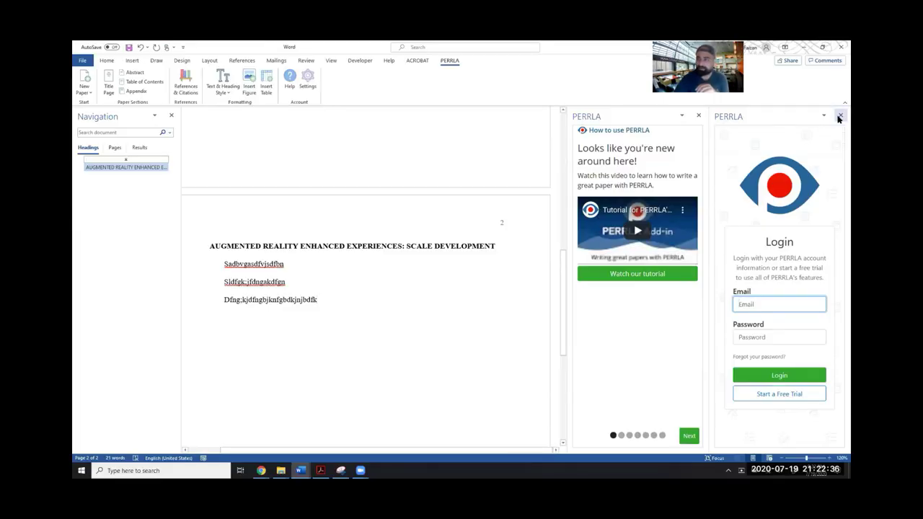
{"action": "left_click", "coordinate": [841, 116]}
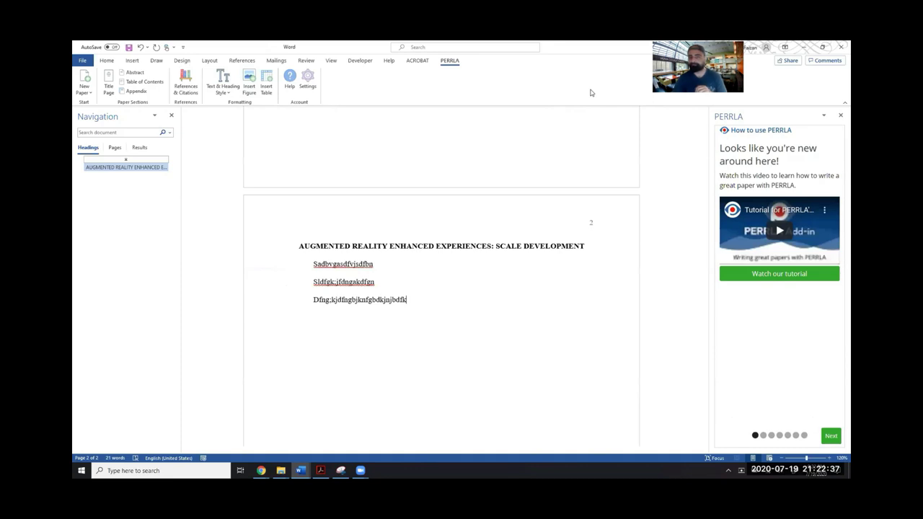
Search the Office Add-ins store for "I should be writing" and install that add-in, accepting its license terms.
{"action": "left_click", "coordinate": [132, 59]}
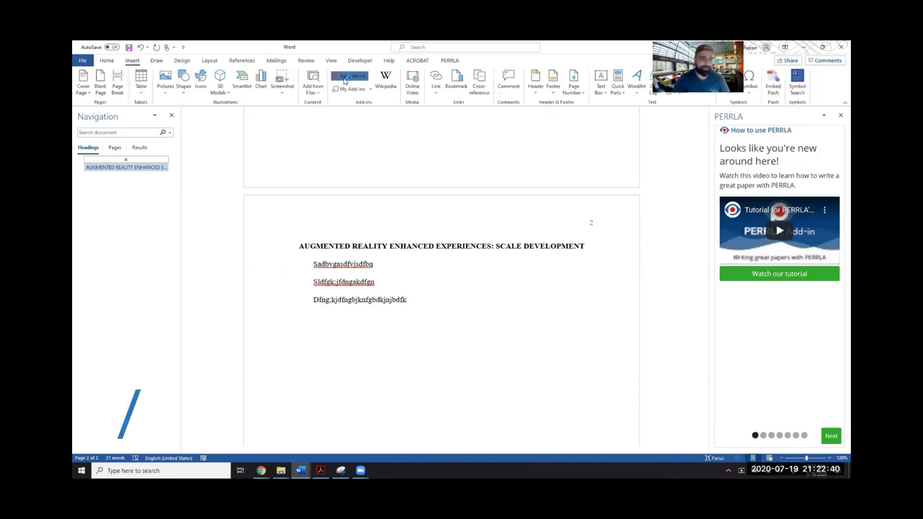
{"action": "left_click", "coordinate": [345, 79]}
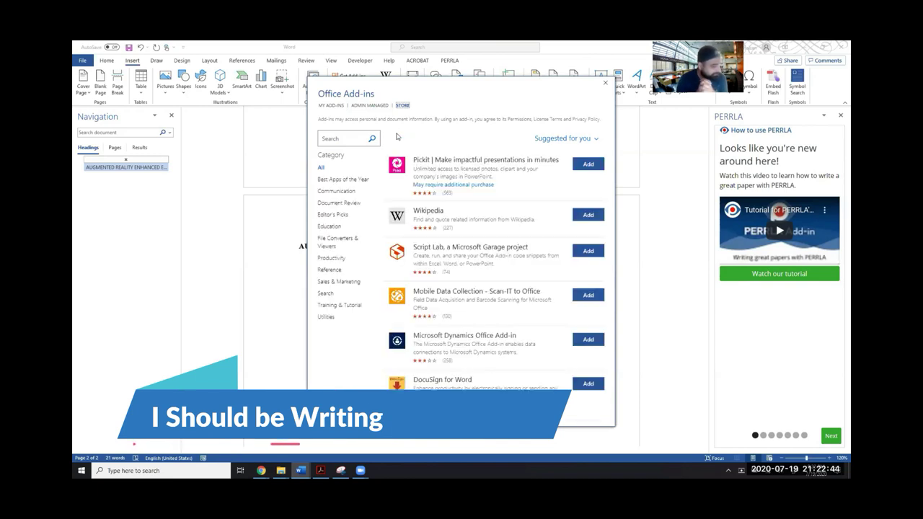
{"action": "left_click", "coordinate": [356, 137]}
{"action": "type", "text": "I sh"}
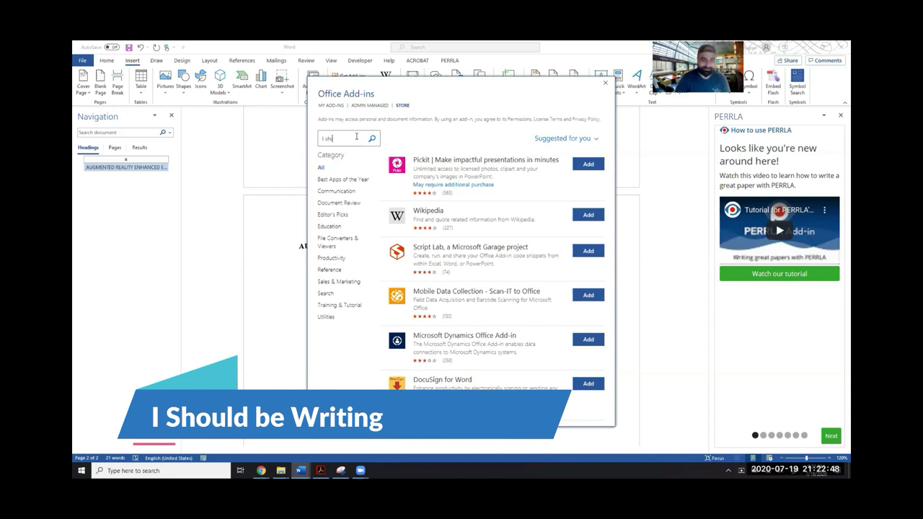
{"action": "left_click", "coordinate": [340, 155]}
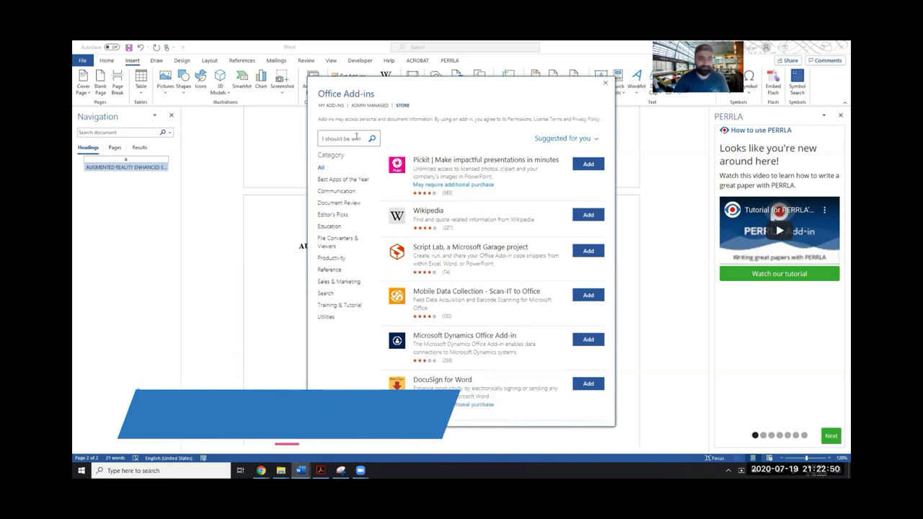
{"action": "left_click", "coordinate": [373, 140]}
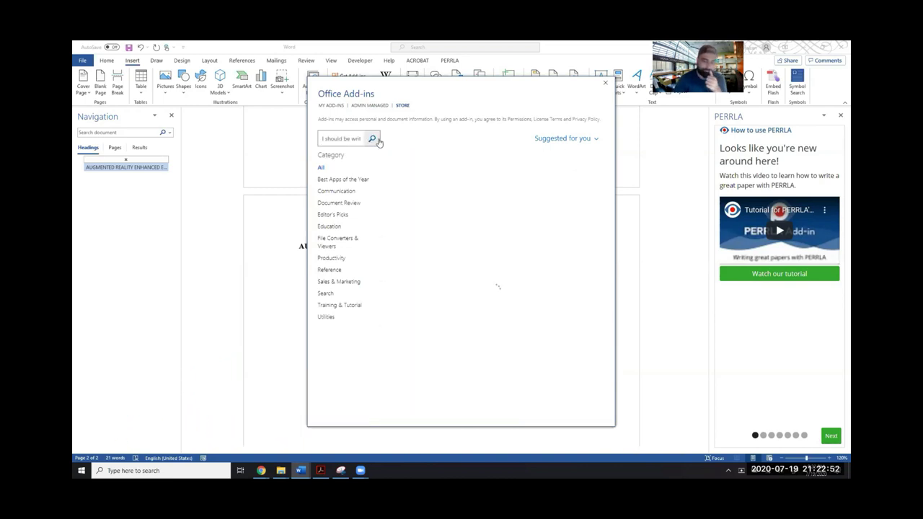
{"action": "left_click", "coordinate": [588, 165]}
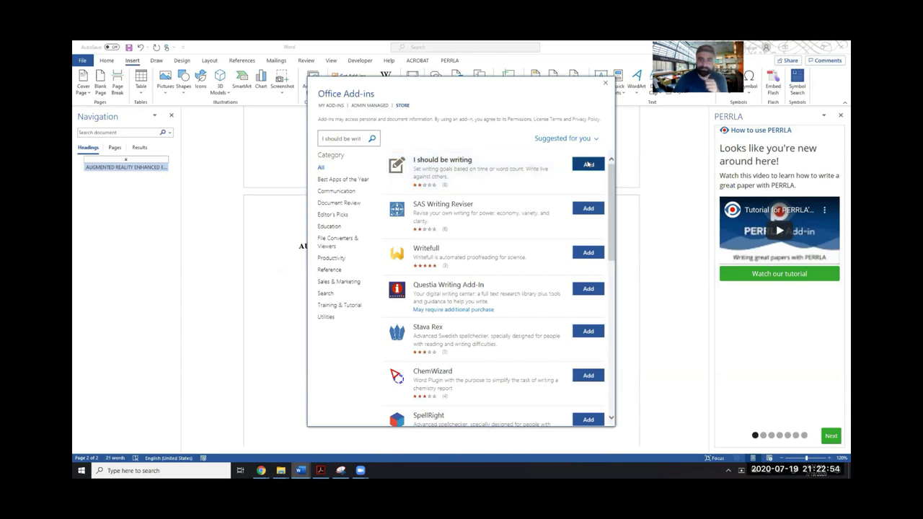
{"action": "left_click", "coordinate": [541, 321]}
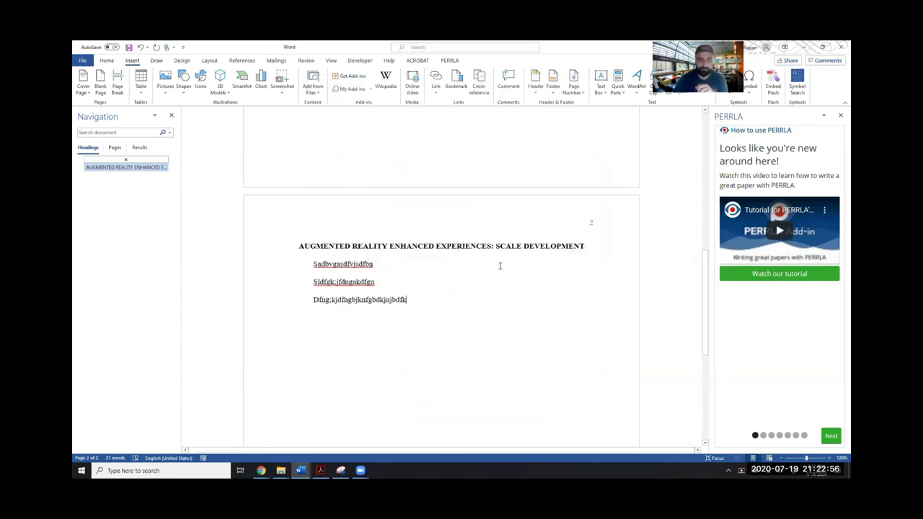
Close the remaining PERRLA pane and open the writing goal pane of I should be writing.
{"action": "left_click", "coordinate": [798, 144]}
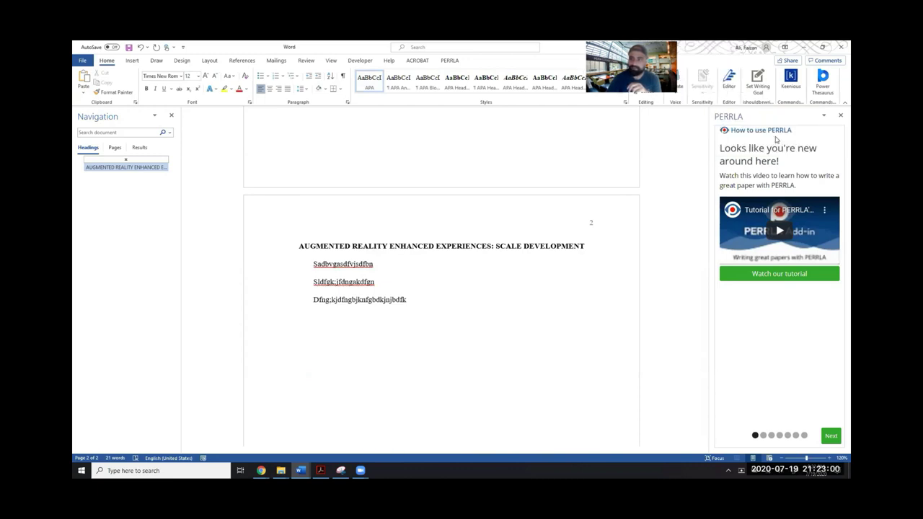
{"action": "left_click", "coordinate": [840, 115]}
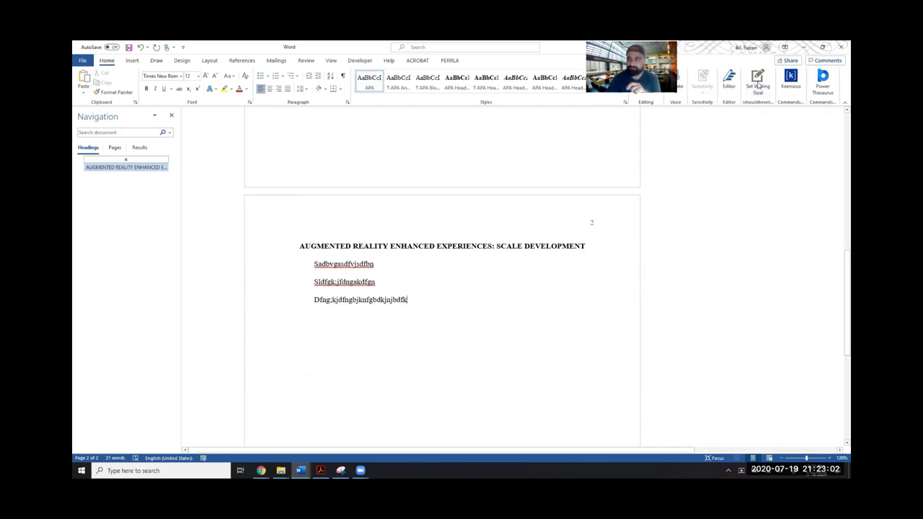
{"action": "left_click", "coordinate": [754, 91]}
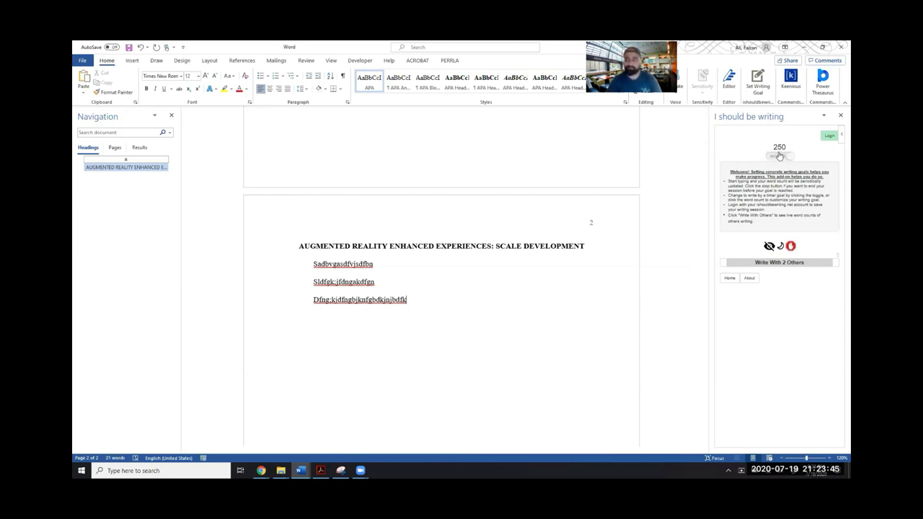
Set the word count goal in the I should be writing pane to 500.
{"action": "left_click", "coordinate": [784, 146]}
{"action": "left_click", "coordinate": [783, 146]}
{"action": "left_click", "coordinate": [784, 147]}
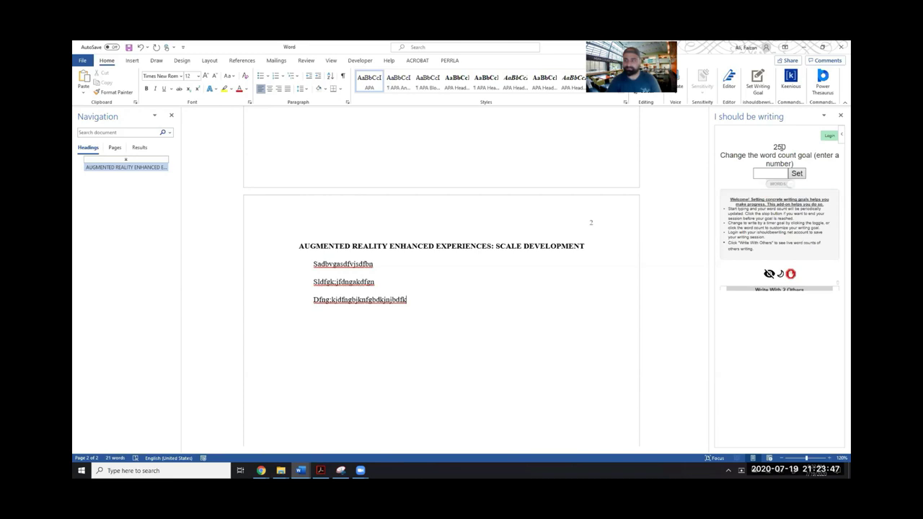
{"action": "left_click", "coordinate": [773, 172]}
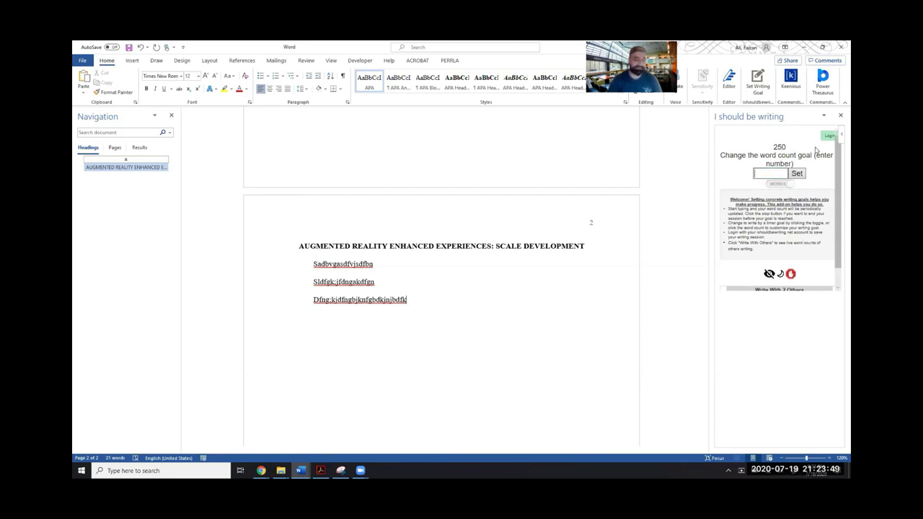
{"action": "type", "text": "500"}
{"action": "left_click", "coordinate": [799, 174]}
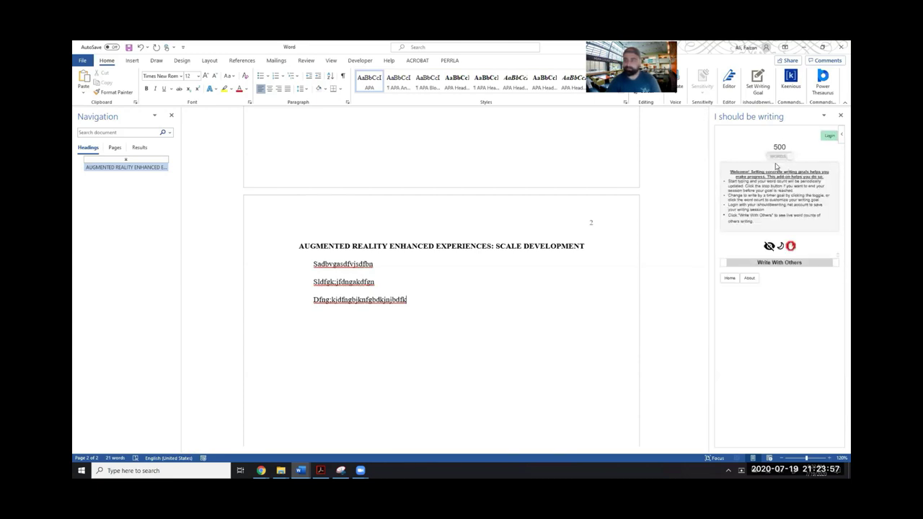
Examine the Write With Others section, including its username field and the live word counts of connected writers.
{"action": "left_click", "coordinate": [769, 263]}
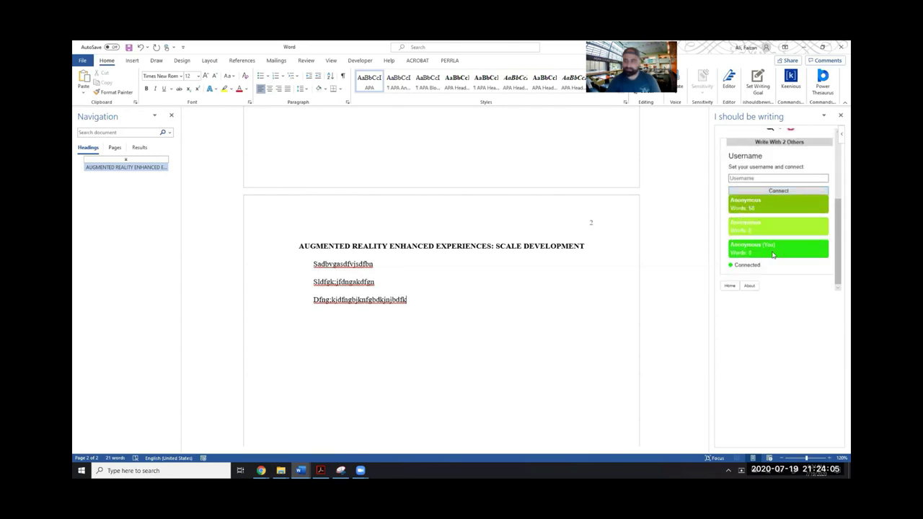
{"action": "left_click", "coordinate": [755, 177]}
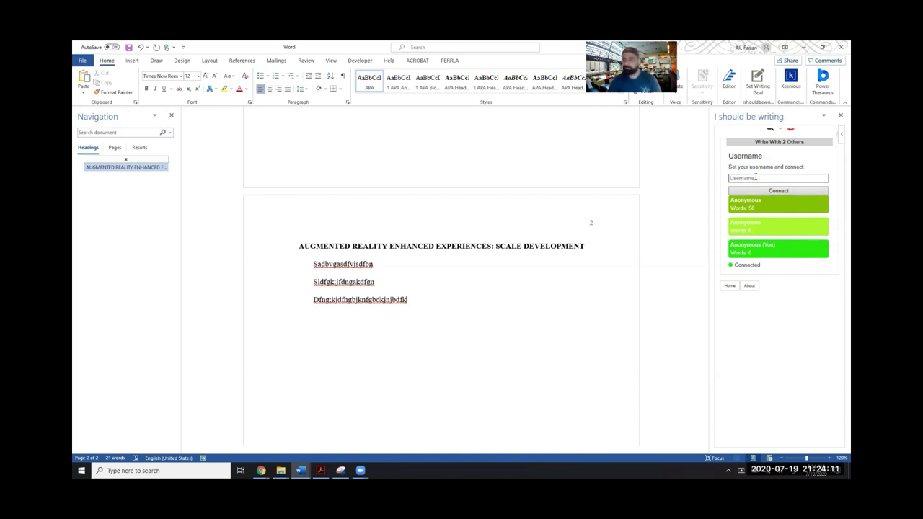
{"action": "scroll", "coordinate": [763, 167], "scroll_direction": "up", "scroll_amount": 1}
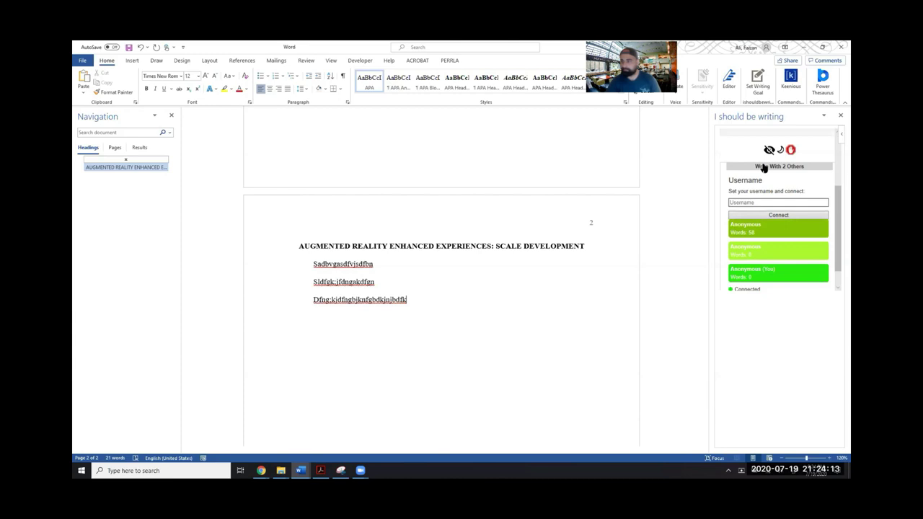
{"action": "left_click", "coordinate": [760, 168]}
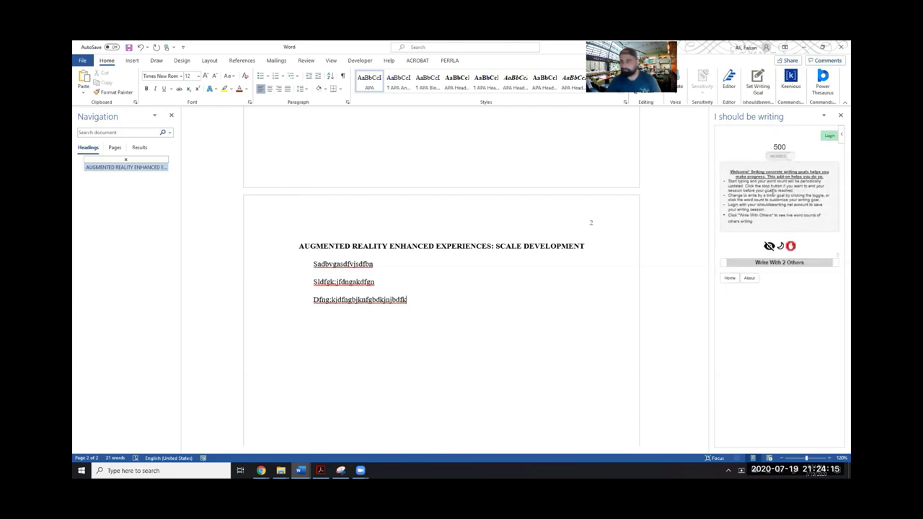
{"action": "left_click", "coordinate": [789, 264]}
{"action": "scroll", "coordinate": [764, 209], "scroll_direction": "down", "scroll_amount": 3}
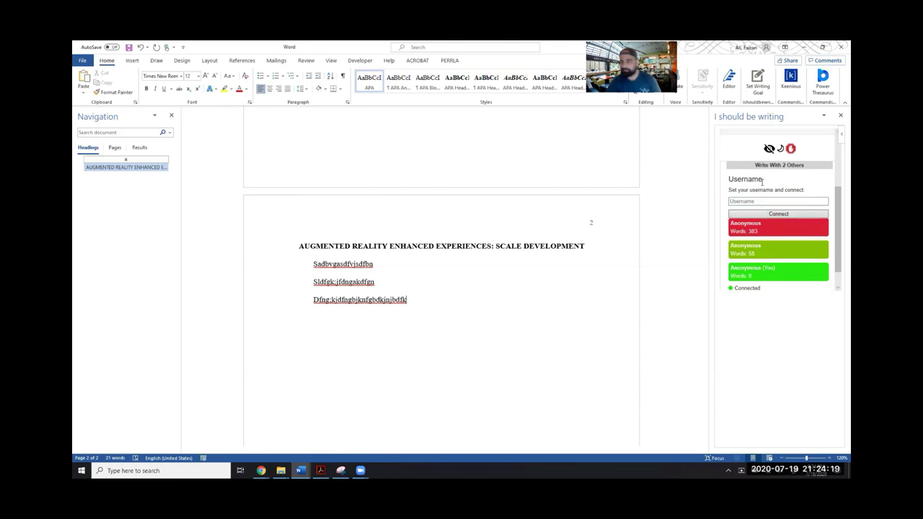
{"action": "scroll", "coordinate": [769, 148], "scroll_direction": "down", "scroll_amount": 1}
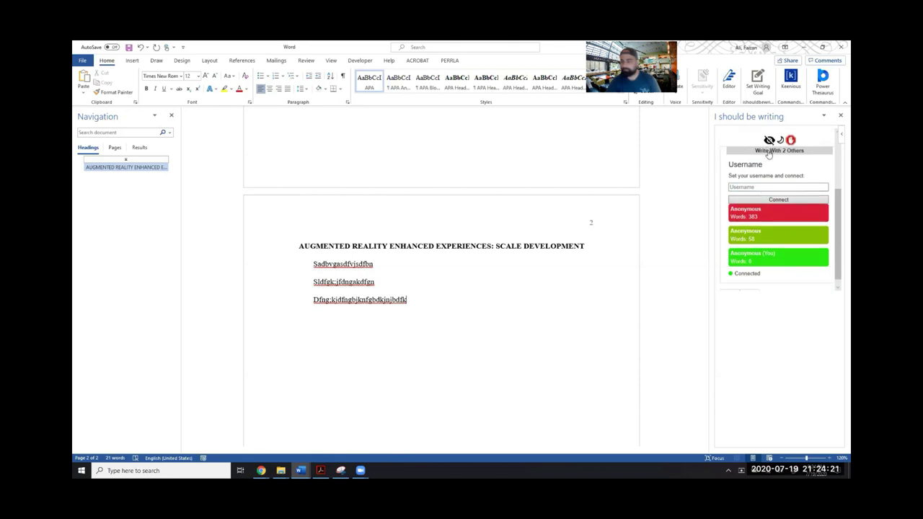
{"action": "scroll", "coordinate": [775, 153], "scroll_direction": "up", "scroll_amount": 3}
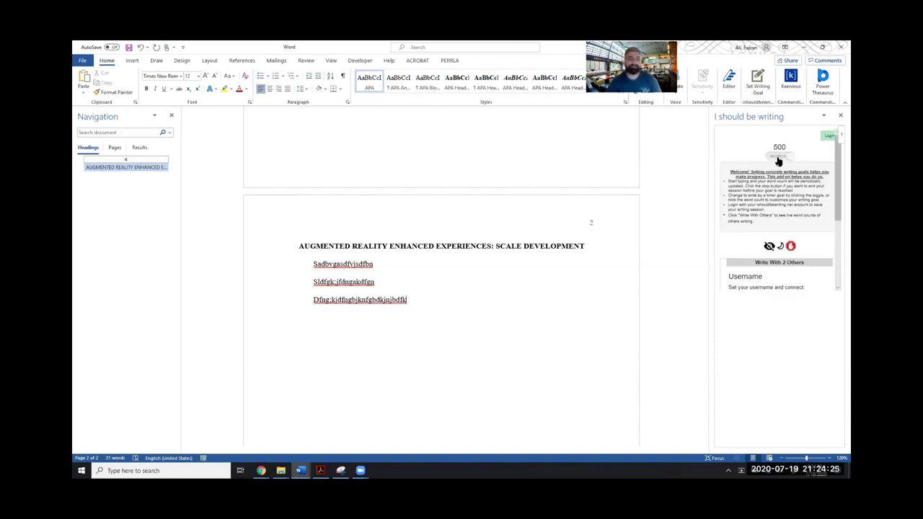
Switch the writing goal from words to a countdown clock and set it to 2:00.
{"action": "left_click", "coordinate": [778, 157]}
{"action": "left_click", "coordinate": [768, 173]}
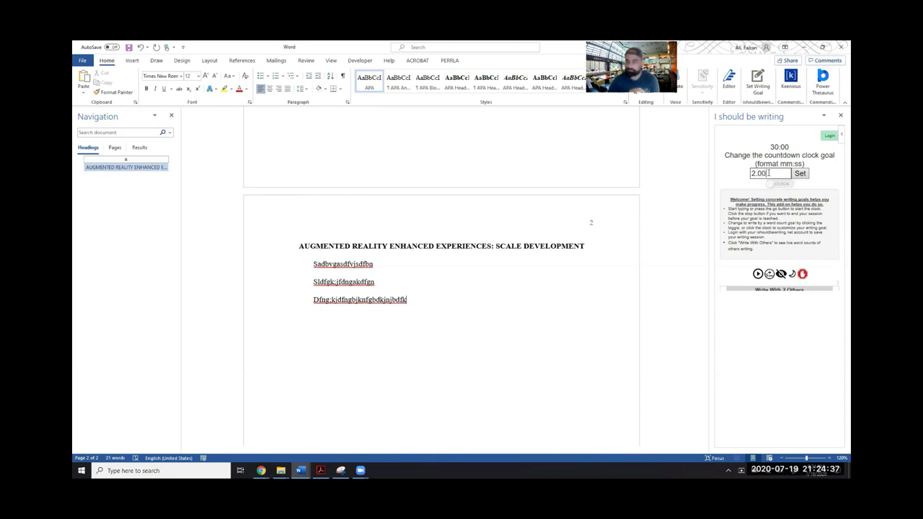
{"action": "key", "text": "BackSpace"}
{"action": "key", "text": "BackSpace"}
{"action": "key", "text": "BackSpace"}
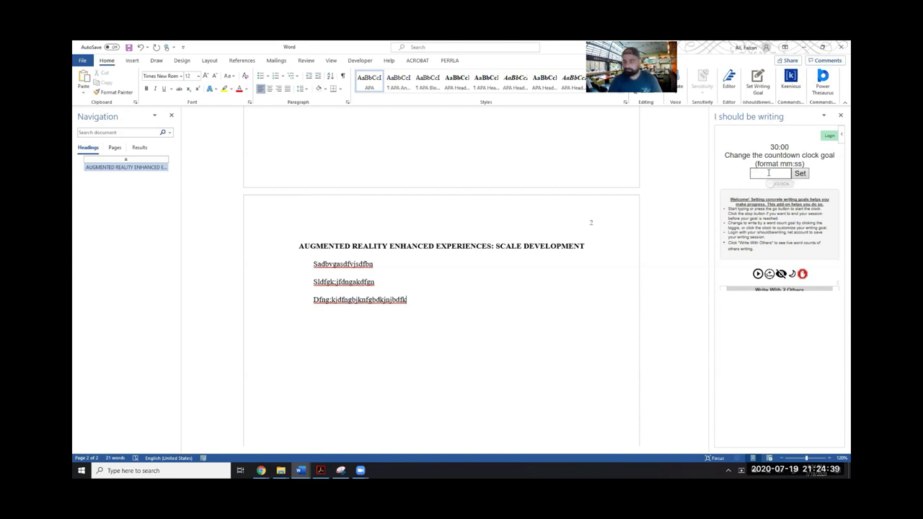
{"action": "type", "text": ":00"}
{"action": "left_click", "coordinate": [799, 173]}
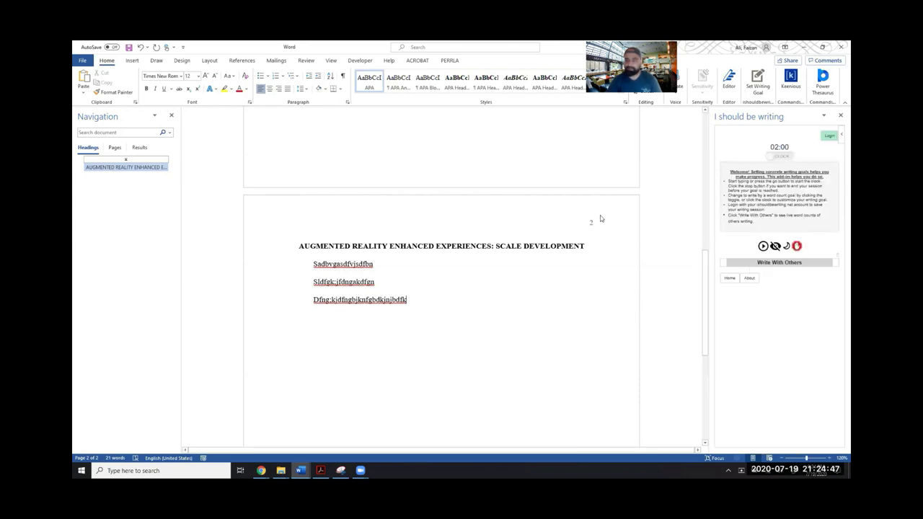
Return the writing goal to word count mode, append "vn xc" to the last filler line, and add the lines "Vmncnv" and ".cmxv".
{"action": "left_click", "coordinate": [781, 154]}
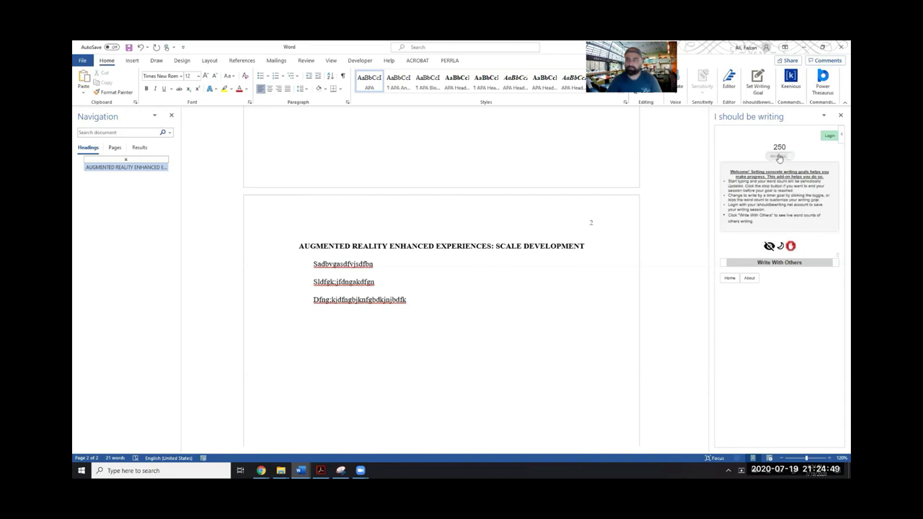
{"action": "type", "text": "vn xe"}
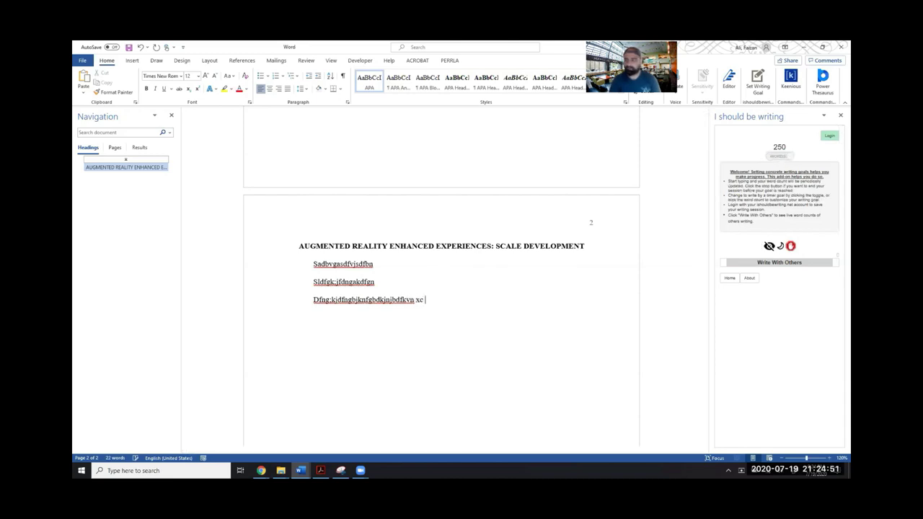
{"action": "key", "text": "Return"}
{"action": "type", "text": "vmncnv"}
{"action": "key", "text": "Return"}
{"action": "type", "text": ".cmxv"}
{"action": "key", "text": "Return"}
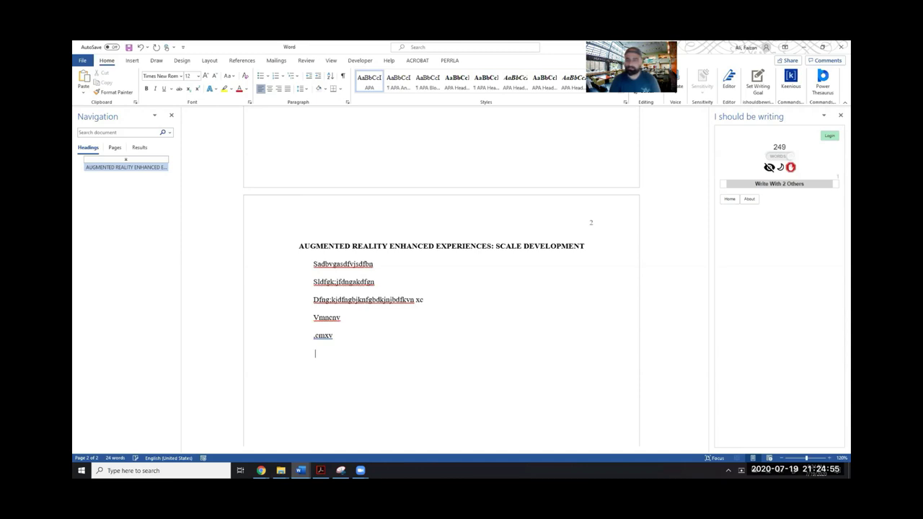